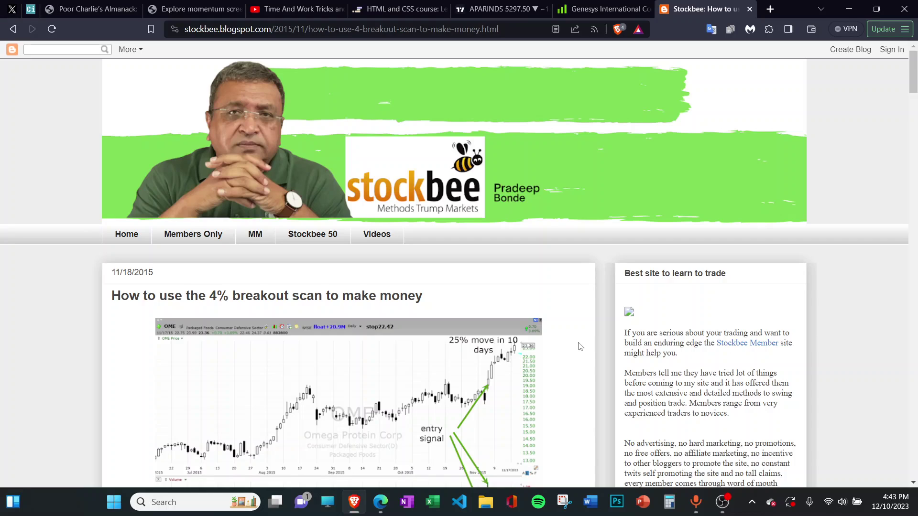
Examine the title and opening OME chart of the Stockbee article on using the 4% breakout scan.
{"action": "left_click_drag", "start_coordinate": [216, 296], "coordinate": [296, 296]}
{"action": "left_click", "coordinate": [438, 274]}
{"action": "scroll", "coordinate": [423, 272], "scroll_direction": "down", "scroll_amount": 1}
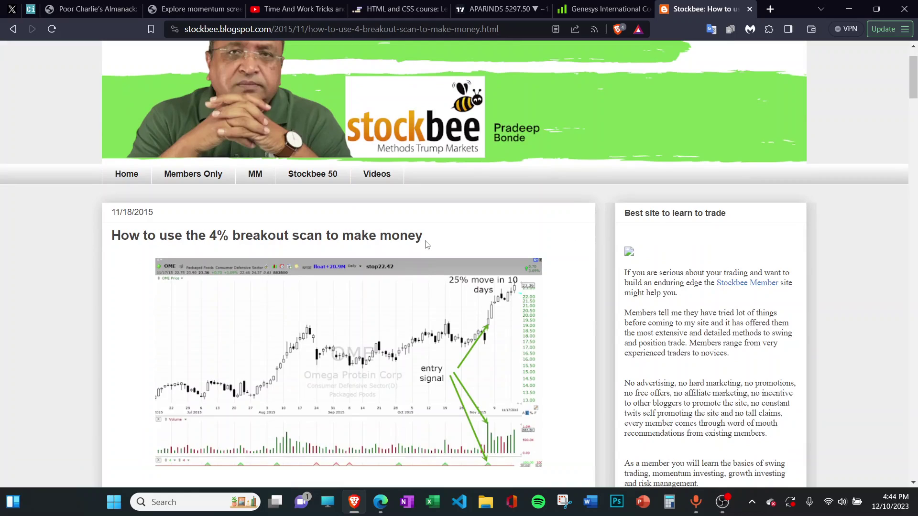
{"action": "scroll", "coordinate": [422, 242], "scroll_direction": "down", "scroll_amount": 1}
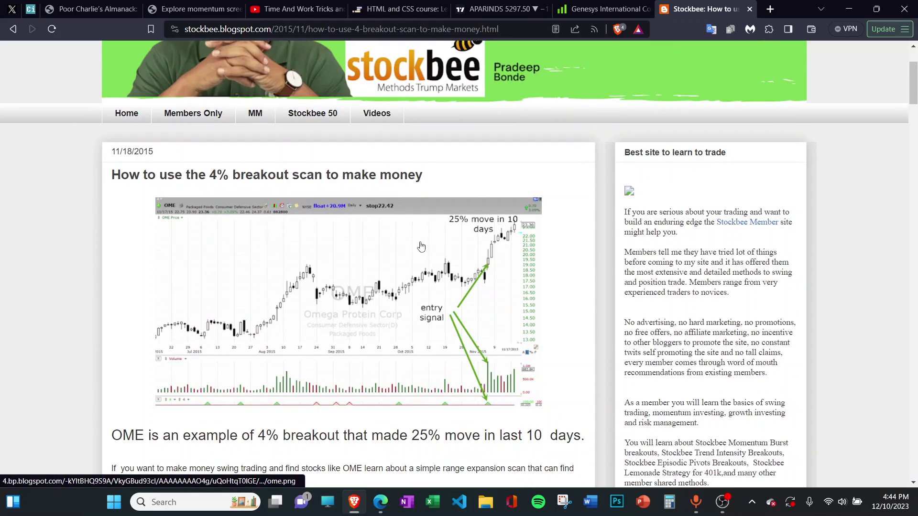
{"action": "scroll", "coordinate": [421, 246], "scroll_direction": "up", "scroll_amount": 2}
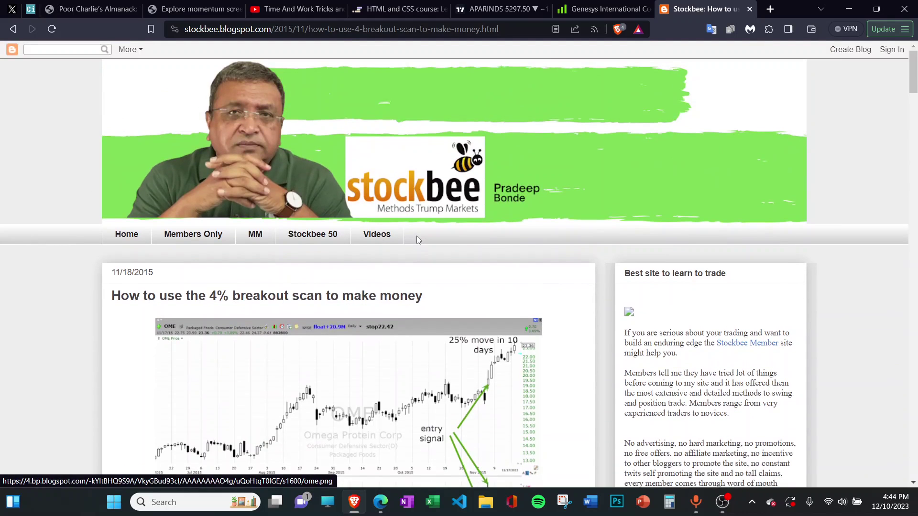
{"action": "scroll", "coordinate": [149, 131], "scroll_direction": "down", "scroll_amount": 2}
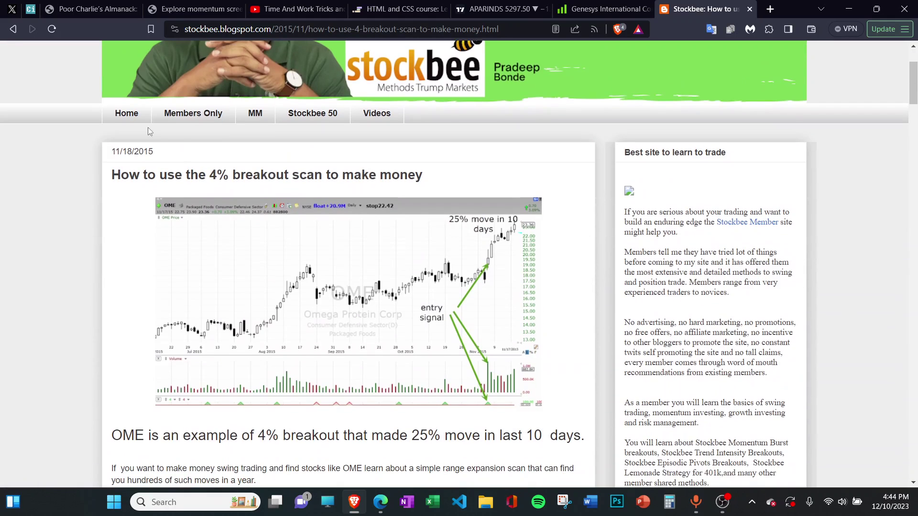
{"action": "left_click_drag", "start_coordinate": [211, 173], "coordinate": [291, 174]}
{"action": "left_click", "coordinate": [470, 172]}
{"action": "scroll", "coordinate": [459, 199], "scroll_direction": "up", "scroll_amount": 2}
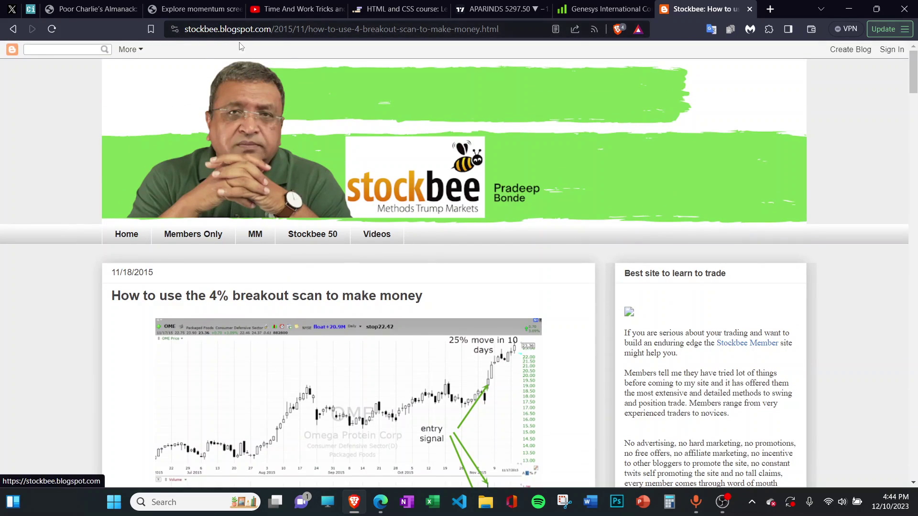
{"action": "scroll", "coordinate": [373, 221], "scroll_direction": "down", "scroll_amount": 2}
{"action": "scroll", "coordinate": [373, 221], "scroll_direction": "down", "scroll_amount": 4}
{"action": "scroll", "coordinate": [335, 215], "scroll_direction": "up", "scroll_amount": 3}
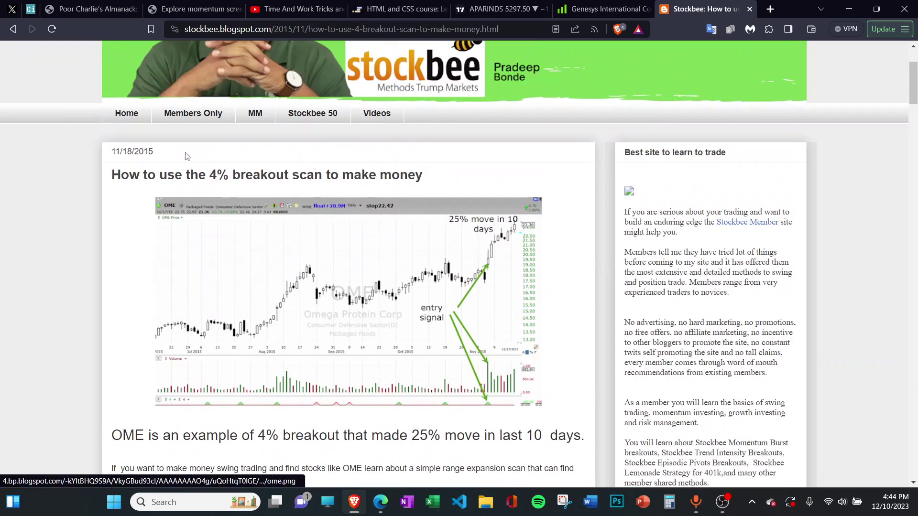
{"action": "left_click_drag", "start_coordinate": [112, 175], "coordinate": [455, 182]}
{"action": "left_click", "coordinate": [456, 169]}
{"action": "left_click", "coordinate": [471, 182]}
Skim the article's sections on the scan formula, setup selection and trade management, including their charts.
{"action": "scroll", "coordinate": [450, 213], "scroll_direction": "down", "scroll_amount": 2}
{"action": "scroll", "coordinate": [450, 213], "scroll_direction": "down", "scroll_amount": 20}
{"action": "scroll", "coordinate": [333, 333], "scroll_direction": "down", "scroll_amount": 8}
{"action": "scroll", "coordinate": [268, 272], "scroll_direction": "up", "scroll_amount": 14}
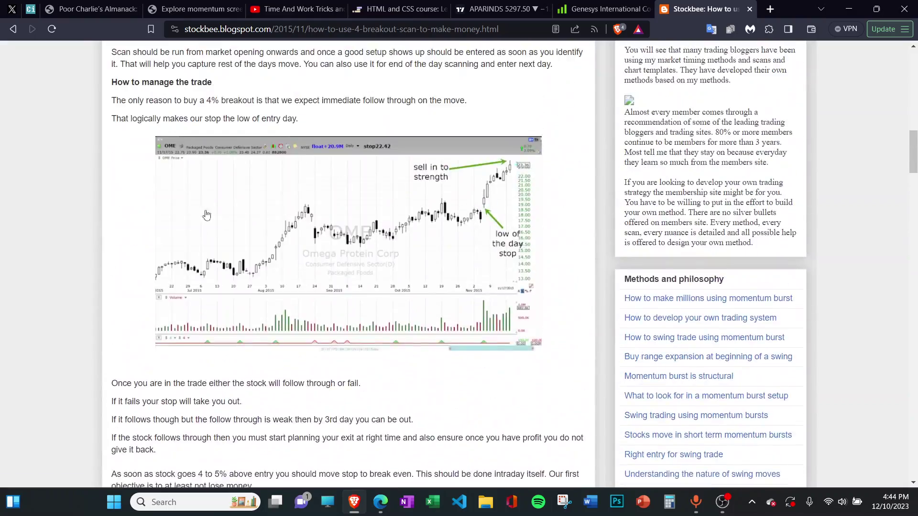
{"action": "scroll", "coordinate": [262, 253], "scroll_direction": "up", "scroll_amount": 10}
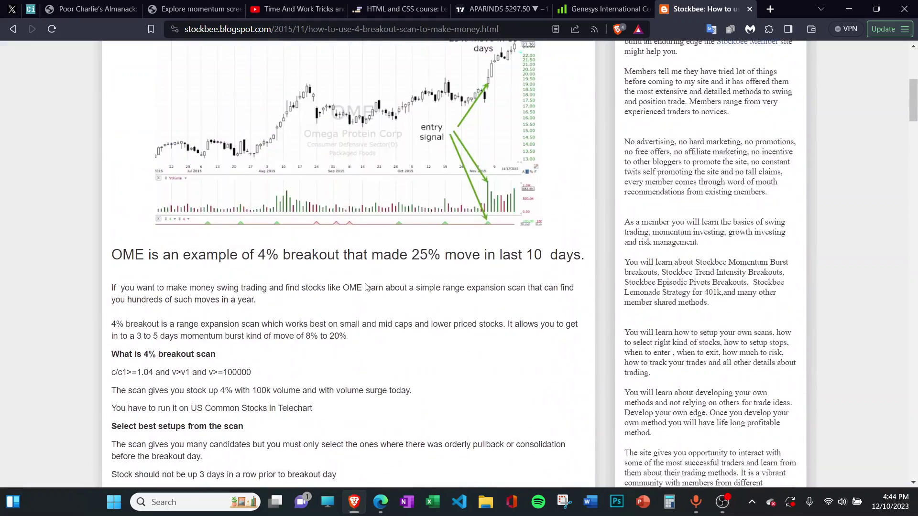
{"action": "scroll", "coordinate": [365, 287], "scroll_direction": "up", "scroll_amount": 4}
{"action": "scroll", "coordinate": [356, 250], "scroll_direction": "down", "scroll_amount": 3}
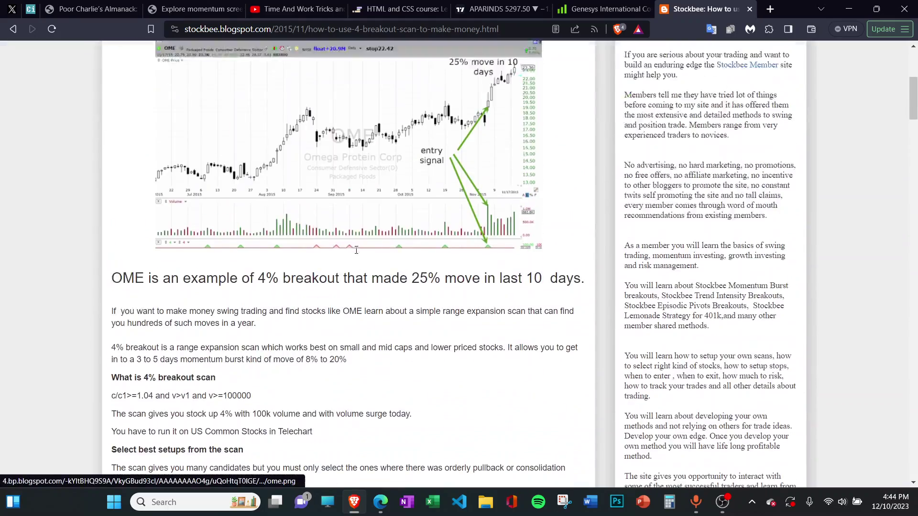
{"action": "scroll", "coordinate": [356, 250], "scroll_direction": "up", "scroll_amount": 2}
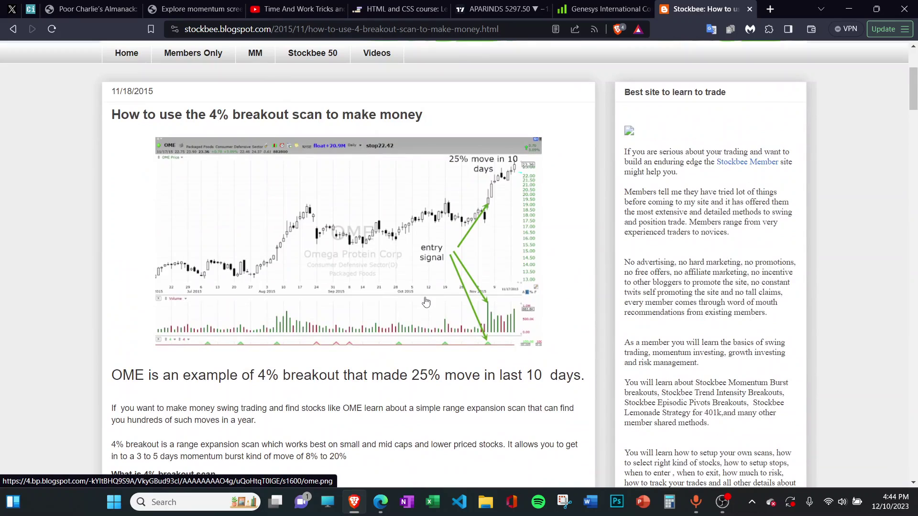
Search Google in a new tab for "pstockbee 4".
{"action": "left_click", "coordinate": [768, 15]}
{"action": "type", "text": "p"}
{"action": "key", "text": "BackSpace"}
{"action": "type", "text": "stockbee 4"}
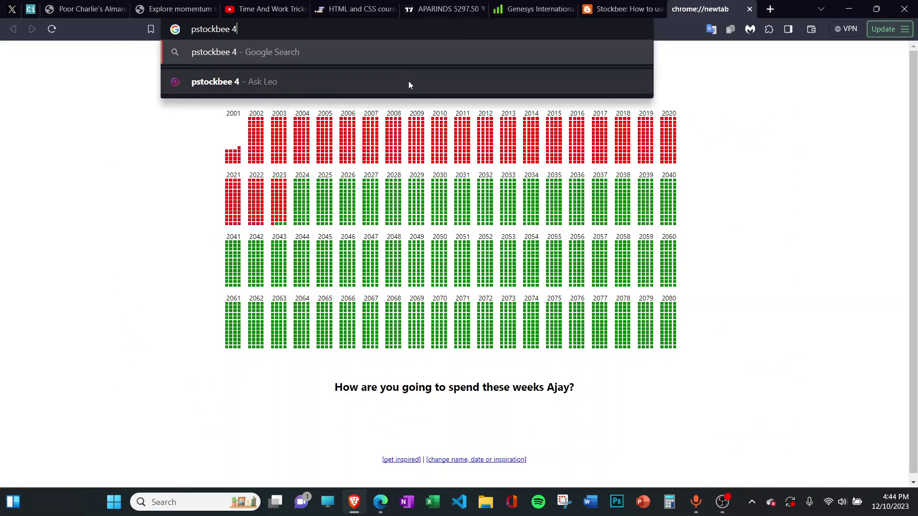
{"action": "type", "text": "5"}
{"action": "key", "text": "BackSpace"}
{"action": "type", "text": "5"}
{"action": "key", "text": "BackSpace"}
{"action": "type", "text": "5"}
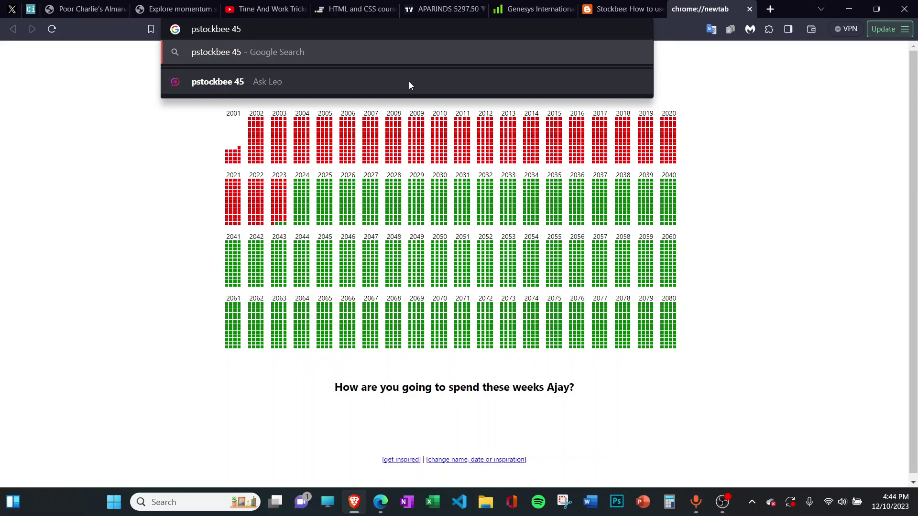
{"action": "key", "text": "BackSpace"}
{"action": "key", "text": "Return"}
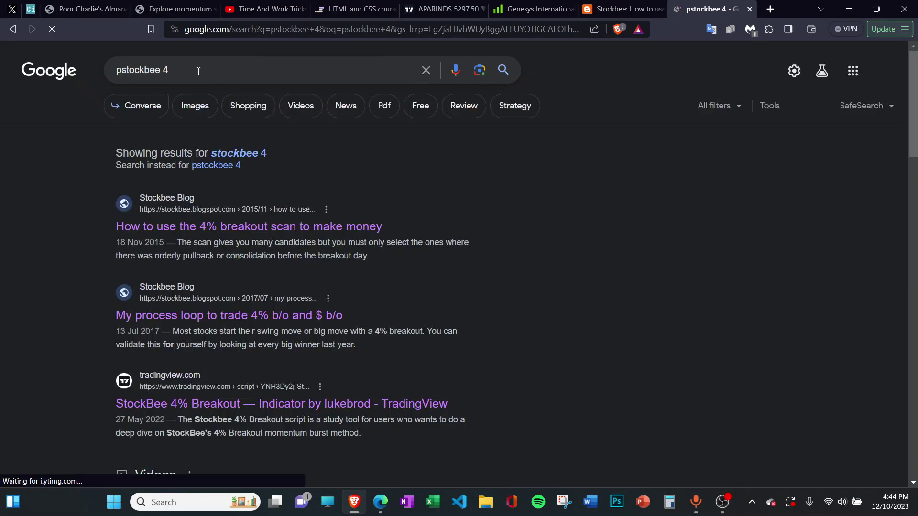
Look through the Stockbee articles and videos in the search results, and return to the open 4% breakout article.
{"action": "scroll", "coordinate": [214, 247], "scroll_direction": "down", "scroll_amount": 5}
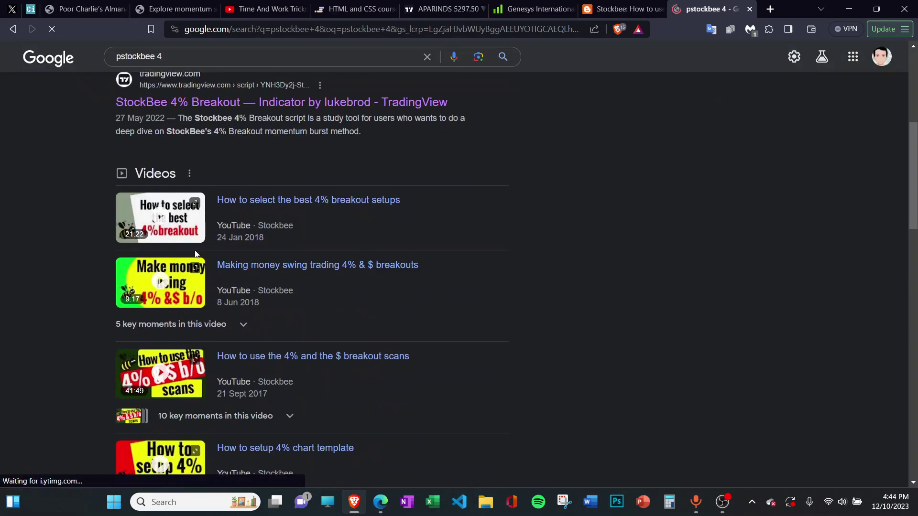
{"action": "scroll", "coordinate": [194, 420], "scroll_direction": "down", "scroll_amount": 2}
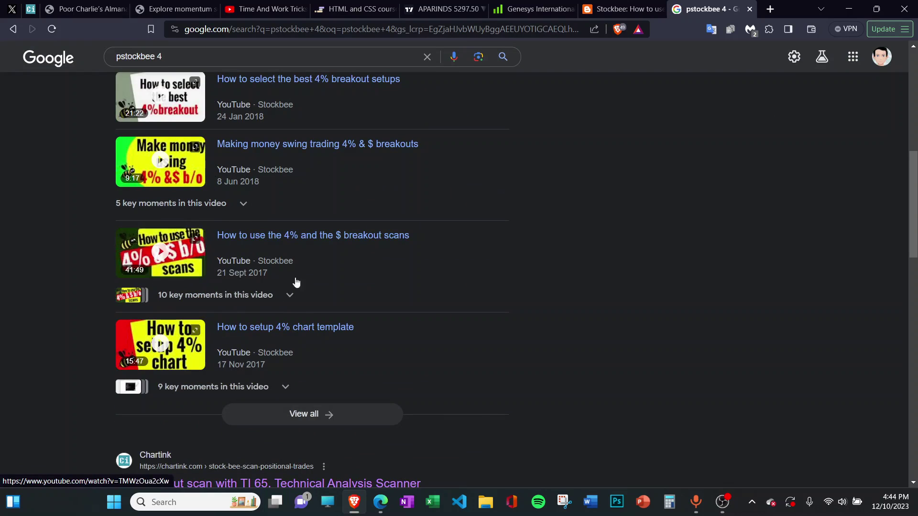
{"action": "scroll", "coordinate": [310, 243], "scroll_direction": "up", "scroll_amount": 4}
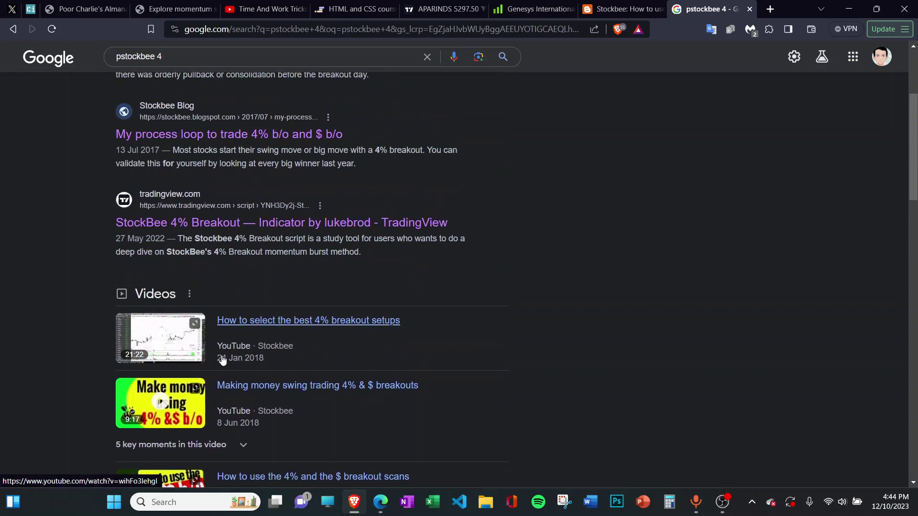
{"action": "scroll", "coordinate": [239, 359], "scroll_direction": "down", "scroll_amount": 2}
{"action": "scroll", "coordinate": [317, 289], "scroll_direction": "up", "scroll_amount": 3}
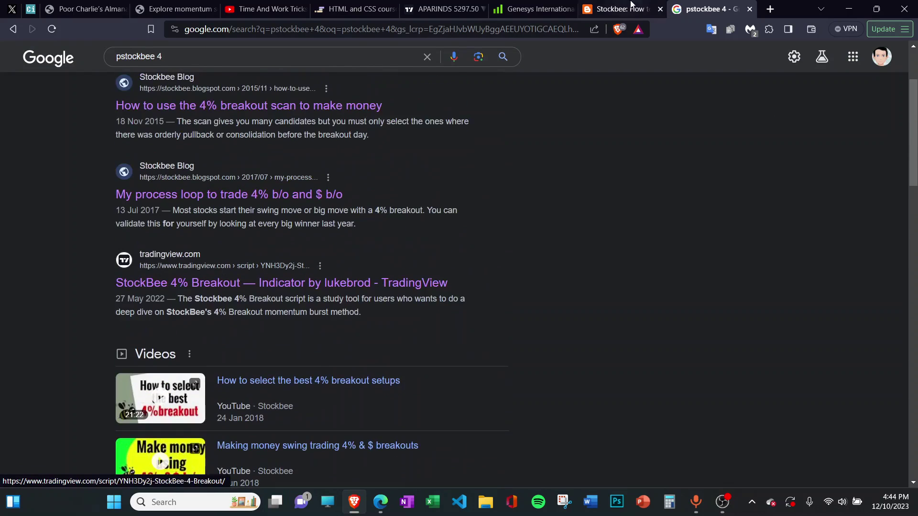
{"action": "left_click", "coordinate": [631, 7]}
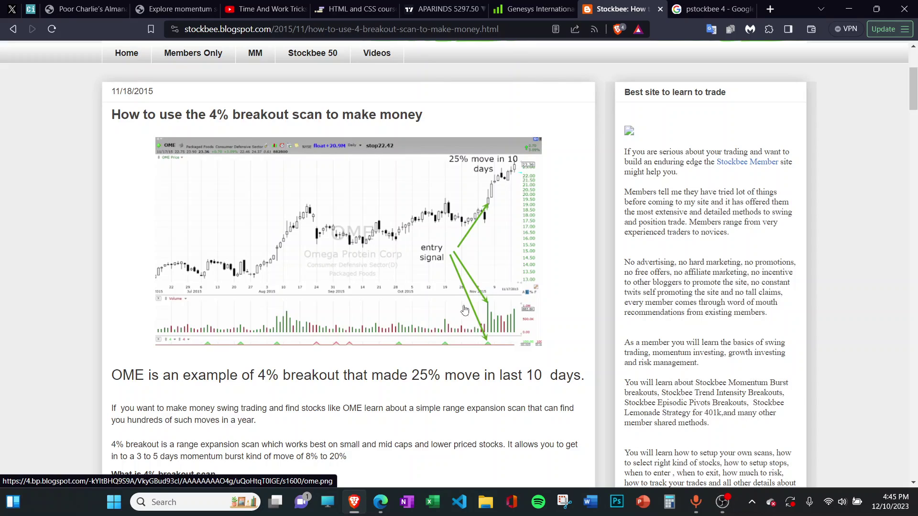
Switch to the open X post about spotting sector rotation with the 4% Breakout strategy and read its opening lines.
{"action": "left_click", "coordinate": [4, 6]}
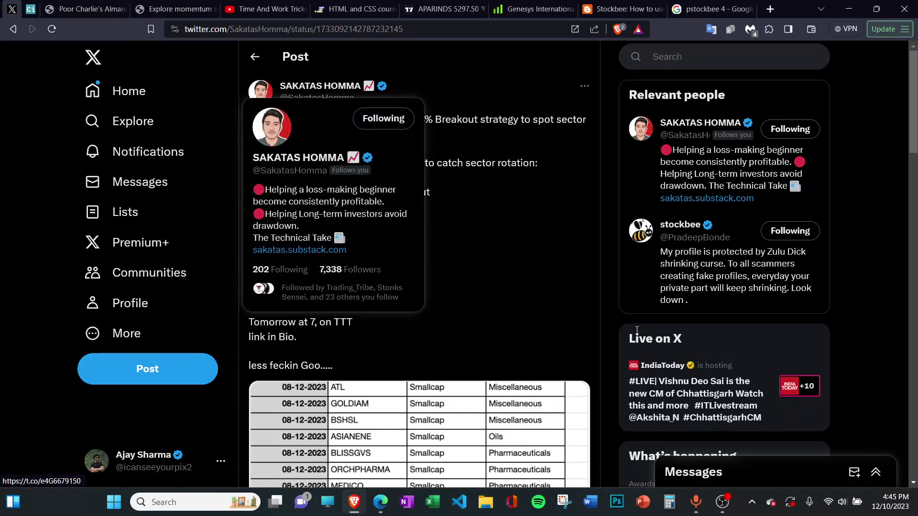
{"action": "scroll", "coordinate": [515, 278], "scroll_direction": "down", "scroll_amount": 11}
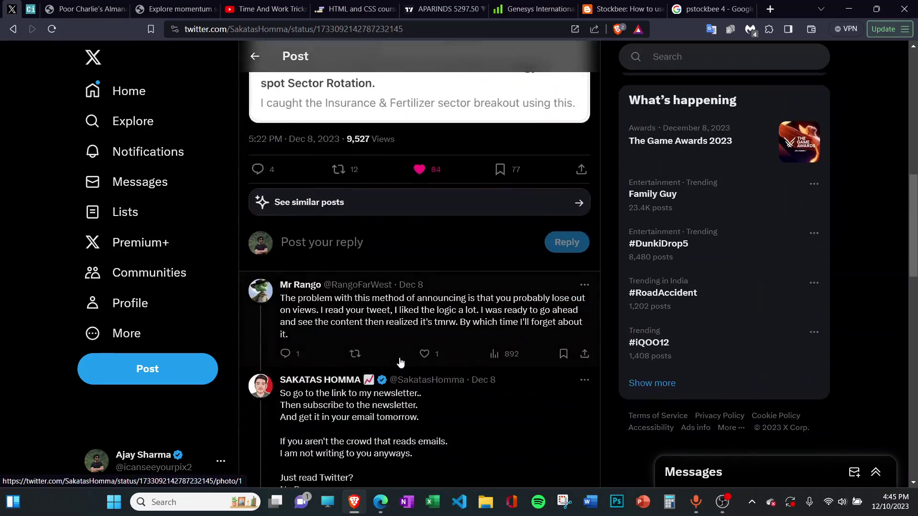
{"action": "scroll", "coordinate": [341, 235], "scroll_direction": "up", "scroll_amount": 8}
{"action": "scroll", "coordinate": [341, 235], "scroll_direction": "up", "scroll_amount": 4}
{"action": "left_click_drag", "start_coordinate": [280, 120], "coordinate": [533, 119]}
{"action": "left_click", "coordinate": [420, 164]}
{"action": "left_click_drag", "start_coordinate": [496, 162], "coordinate": [500, 163]}
{"action": "left_click_drag", "start_coordinate": [255, 129], "coordinate": [290, 135]}
{"action": "left_click", "coordinate": [308, 185]}
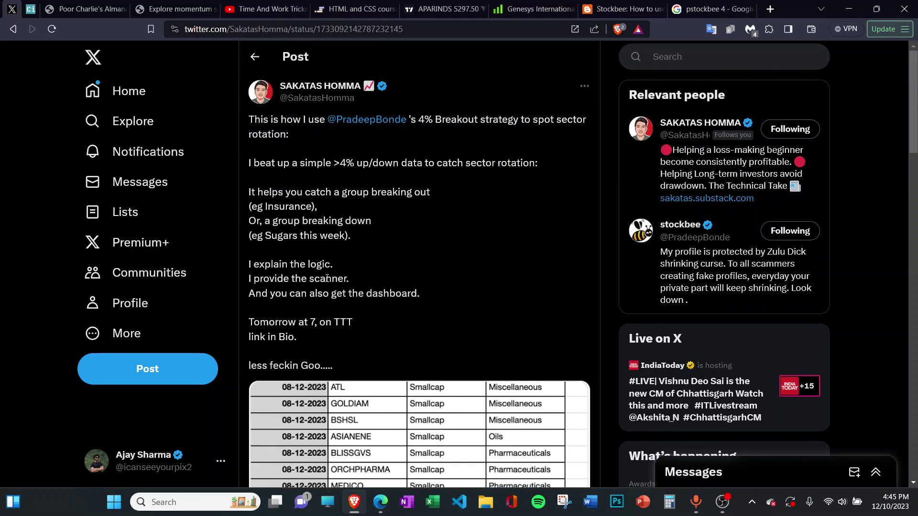
Examine the post's smallcap stock and sector table together with its Substack article preview.
{"action": "scroll", "coordinate": [327, 278], "scroll_direction": "down", "scroll_amount": 7}
{"action": "scroll", "coordinate": [407, 311], "scroll_direction": "up", "scroll_amount": 4}
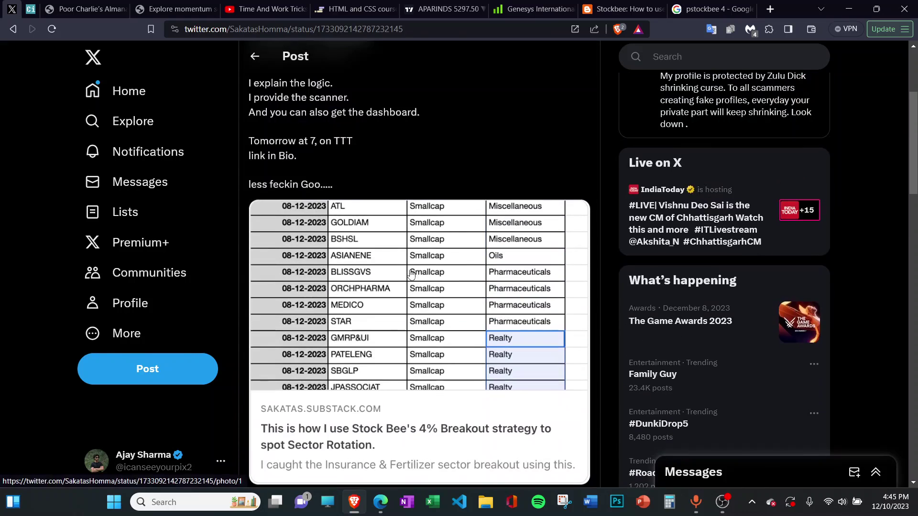
{"action": "scroll", "coordinate": [364, 239], "scroll_direction": "up", "scroll_amount": 4}
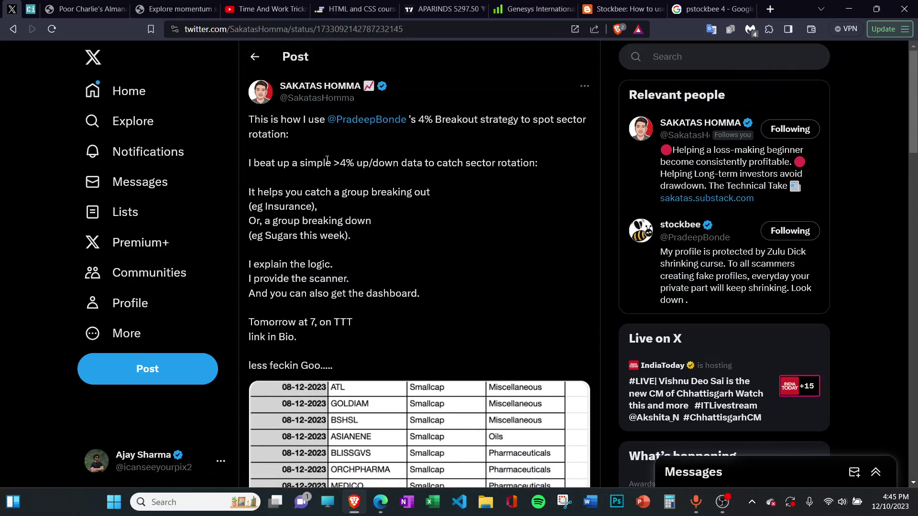
{"action": "scroll", "coordinate": [403, 404], "scroll_direction": "down", "scroll_amount": 4}
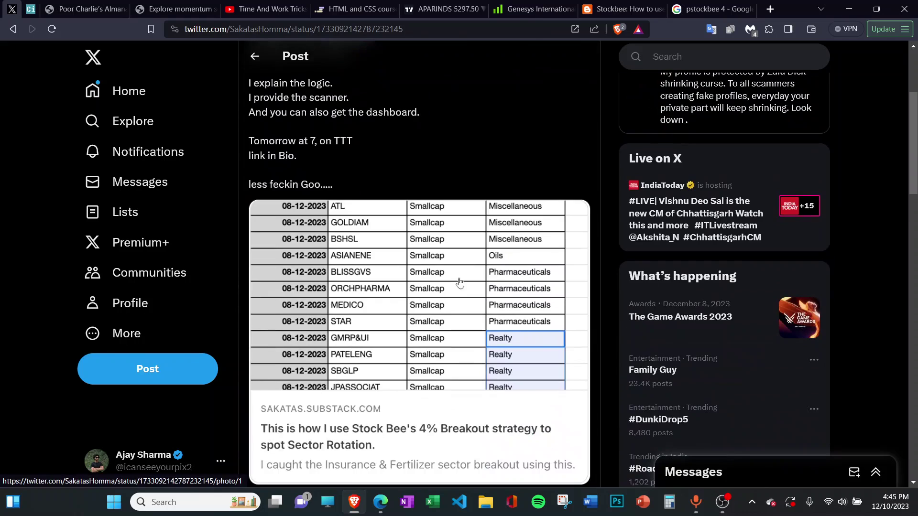
{"action": "scroll", "coordinate": [449, 286], "scroll_direction": "up", "scroll_amount": 3}
{"action": "scroll", "coordinate": [373, 296], "scroll_direction": "down", "scroll_amount": 6}
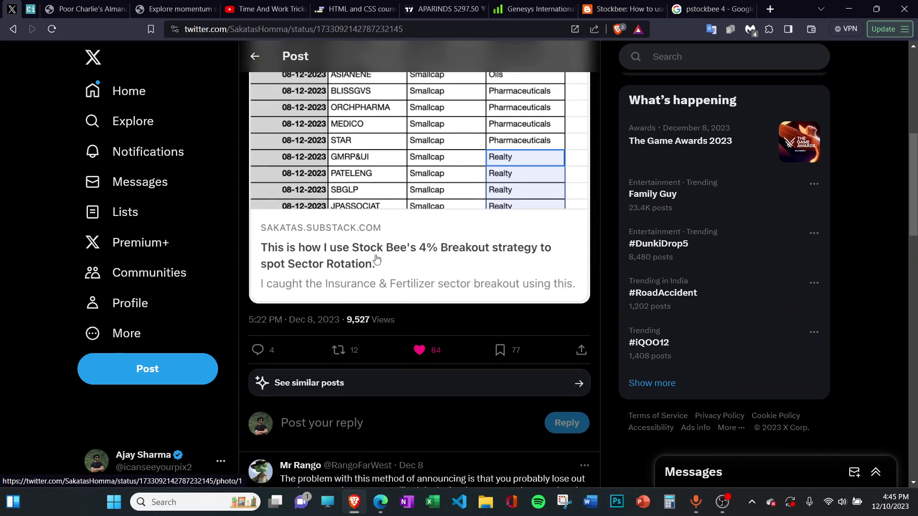
{"action": "scroll", "coordinate": [376, 259], "scroll_direction": "up", "scroll_amount": 4}
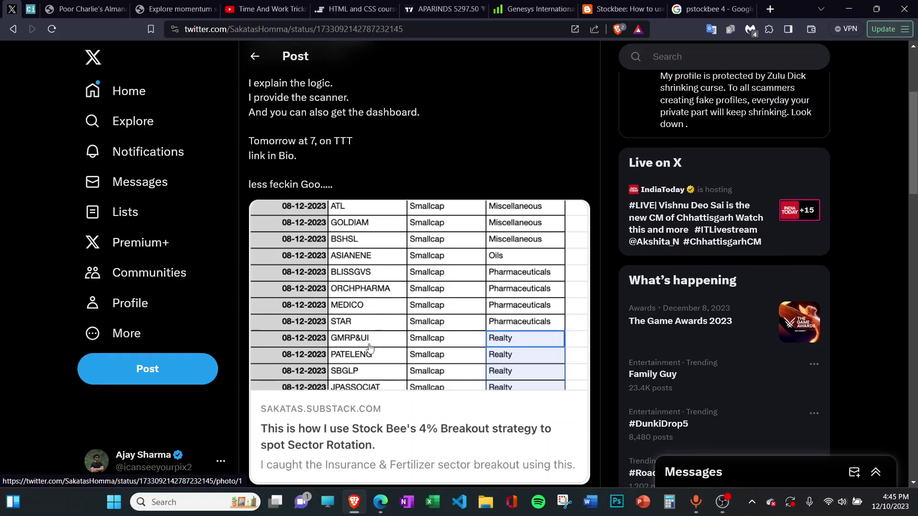
{"action": "scroll", "coordinate": [369, 347], "scroll_direction": "up", "scroll_amount": 4}
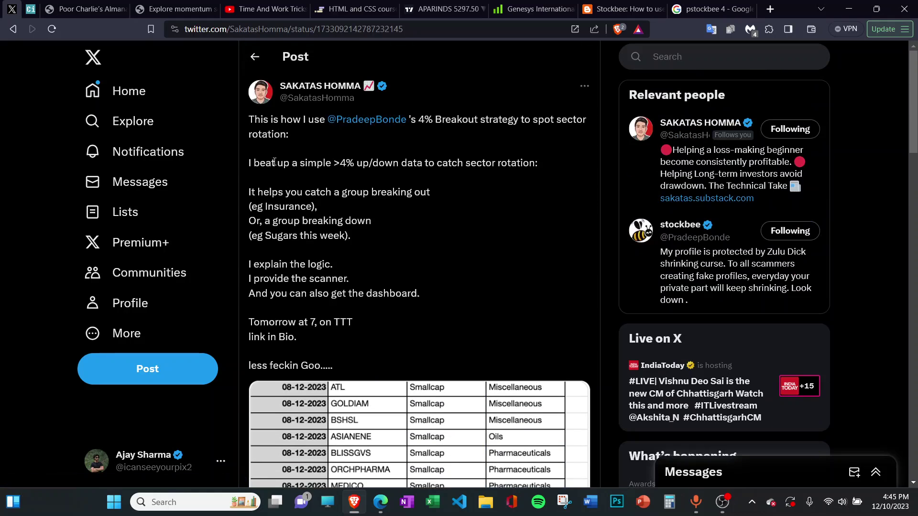
View the bio and newsletter link on the post author's profile, and return to the post.
{"action": "left_click", "coordinate": [260, 91]}
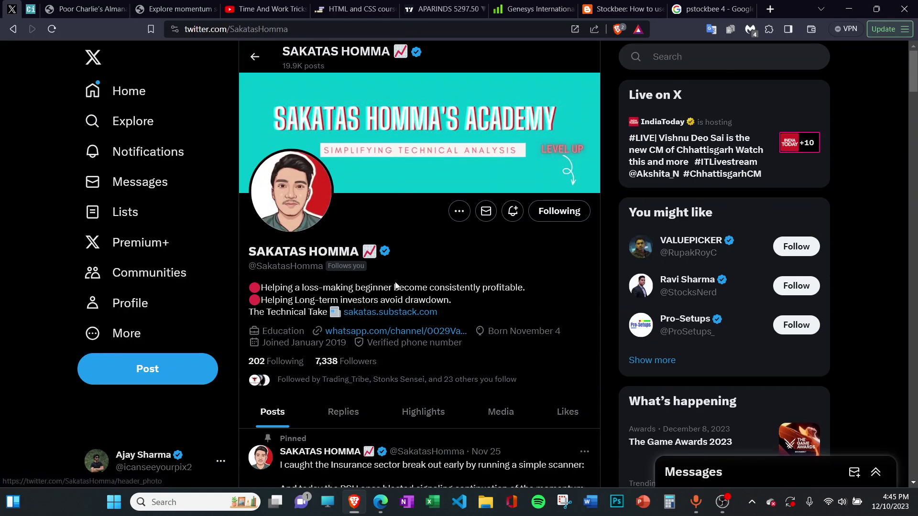
{"action": "scroll", "coordinate": [377, 235], "scroll_direction": "down", "scroll_amount": 1}
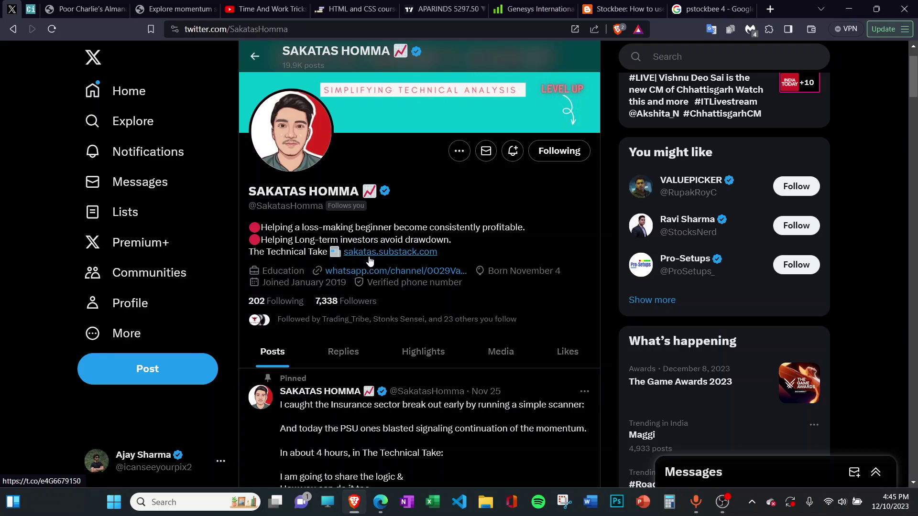
{"action": "left_click", "coordinate": [255, 56]}
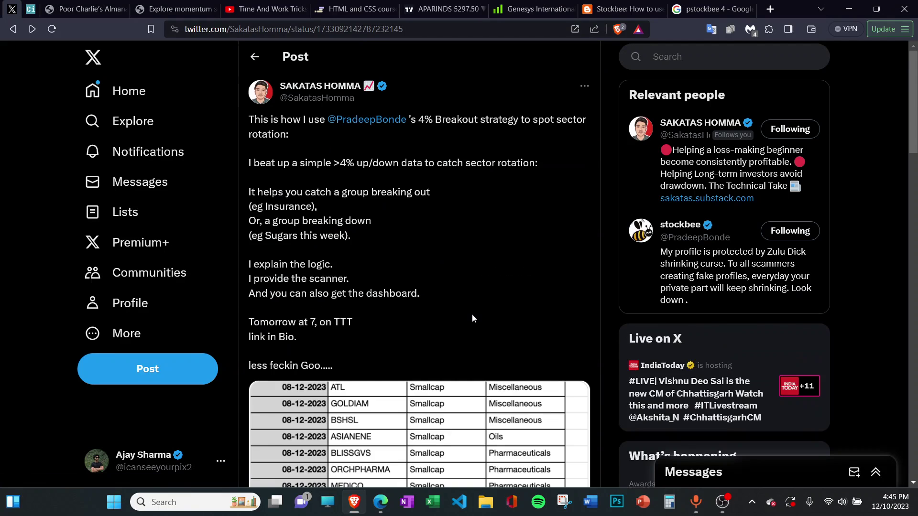
Review the post's lines on using >4% up/down data to catch groups breaking out or breaking down.
{"action": "scroll", "coordinate": [449, 204], "scroll_direction": "down", "scroll_amount": 4}
{"action": "scroll", "coordinate": [335, 186], "scroll_direction": "up", "scroll_amount": 3}
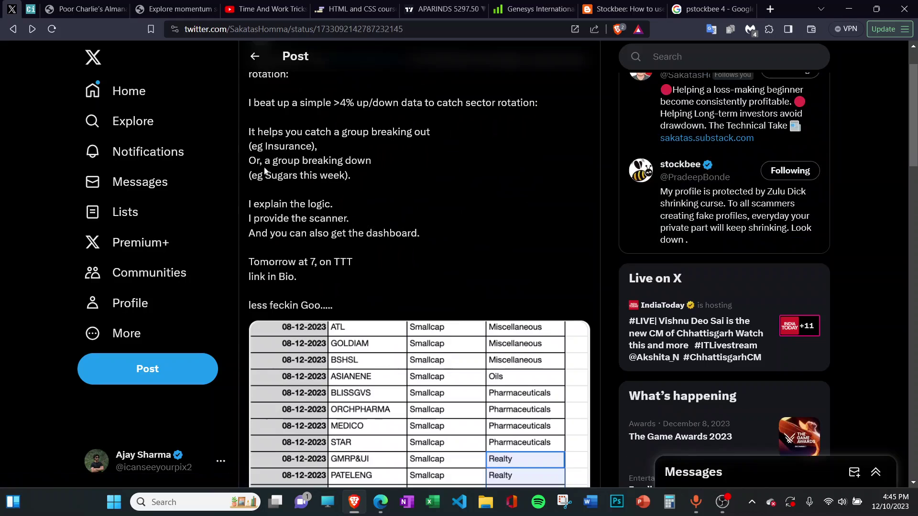
{"action": "scroll", "coordinate": [266, 171], "scroll_direction": "up", "scroll_amount": 1}
{"action": "left_click_drag", "start_coordinate": [337, 163], "coordinate": [540, 165]}
{"action": "left_click", "coordinate": [417, 239]}
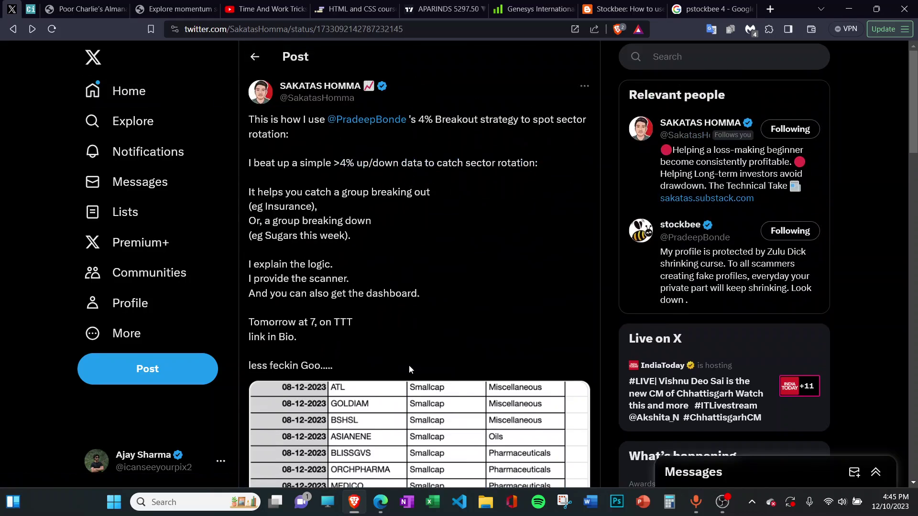
{"action": "scroll", "coordinate": [408, 365], "scroll_direction": "down", "scroll_amount": 1}
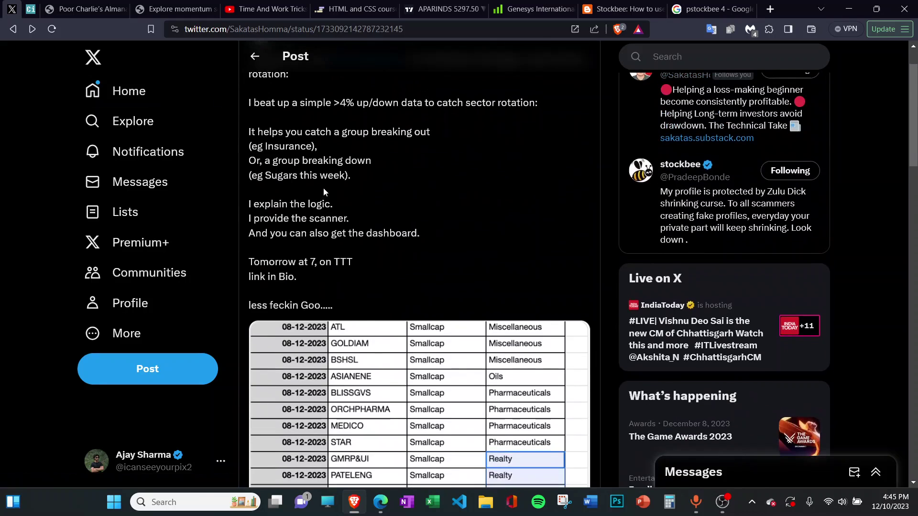
{"action": "scroll", "coordinate": [323, 191], "scroll_direction": "up", "scroll_amount": 1}
{"action": "left_click_drag", "start_coordinate": [251, 206], "coordinate": [343, 235]}
{"action": "left_click", "coordinate": [354, 286]}
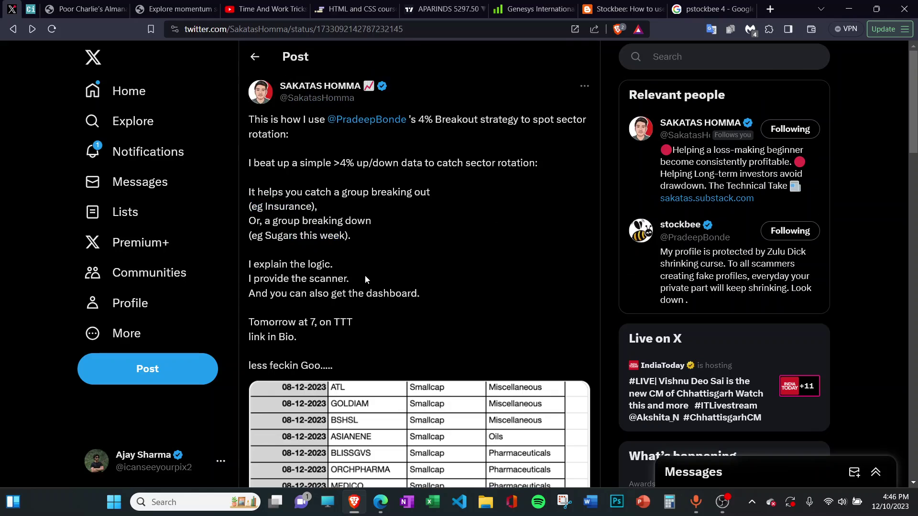
Close the Google search results page and return to the Stockbee article on using the 4% breakout scan.
{"action": "left_click", "coordinate": [703, 9]}
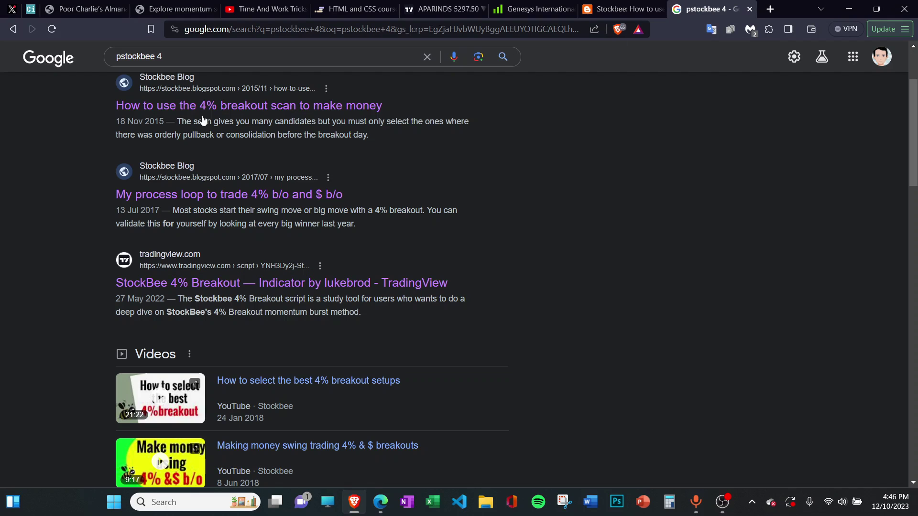
{"action": "left_click", "coordinate": [614, 5]}
{"action": "left_click", "coordinate": [749, 8]}
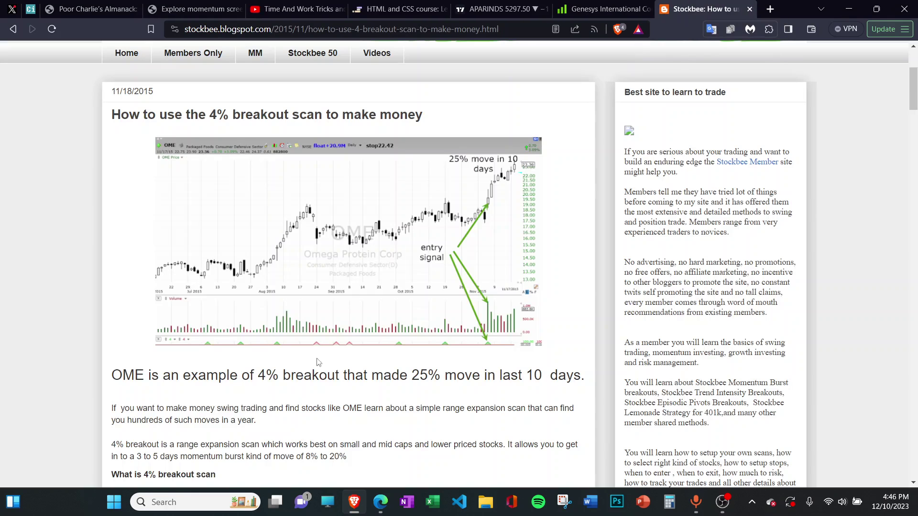
Examine the article's OME example of a 4% breakout and the introductory sentence beneath it.
{"action": "scroll", "coordinate": [313, 402], "scroll_direction": "down", "scroll_amount": 1}
{"action": "scroll", "coordinate": [308, 411], "scroll_direction": "down", "scroll_amount": 3}
{"action": "left_click_drag", "start_coordinate": [159, 152], "coordinate": [383, 168]}
{"action": "left_click_drag", "start_coordinate": [290, 134], "coordinate": [459, 182]}
{"action": "left_click", "coordinate": [475, 271]}
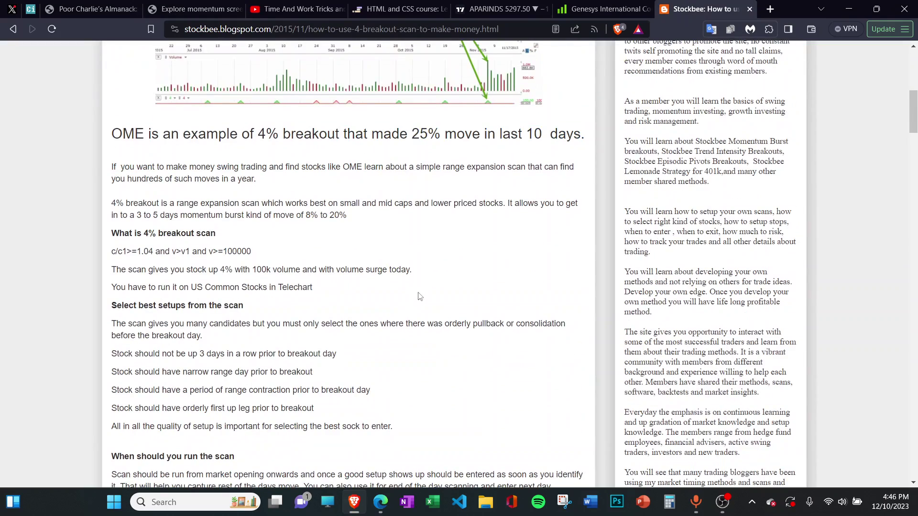
{"action": "scroll", "coordinate": [419, 296], "scroll_direction": "up", "scroll_amount": 2}
{"action": "scroll", "coordinate": [415, 297], "scroll_direction": "down", "scroll_amount": 2}
{"action": "left_click_drag", "start_coordinate": [132, 171], "coordinate": [387, 170]}
{"action": "left_click", "coordinate": [272, 195]}
{"action": "left_click", "coordinate": [389, 190]}
{"action": "scroll", "coordinate": [389, 190], "scroll_direction": "up", "scroll_amount": 2}
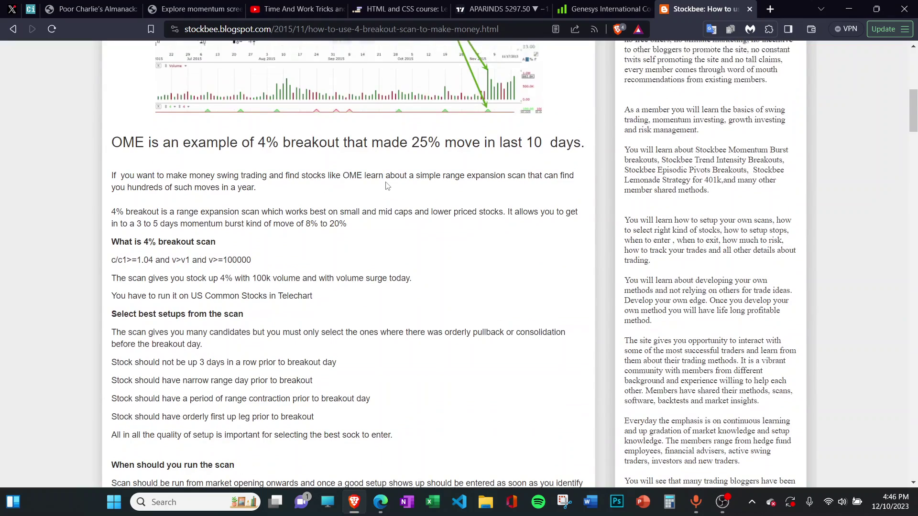
Highlight the words "simple range expansion" in the article's introductory paragraph.
{"action": "scroll", "coordinate": [368, 230], "scroll_direction": "down", "scroll_amount": 2}
{"action": "left_click_drag", "start_coordinate": [397, 167], "coordinate": [484, 168]}
{"action": "left_click", "coordinate": [426, 198]}
{"action": "left_click_drag", "start_coordinate": [390, 167], "coordinate": [490, 168]}
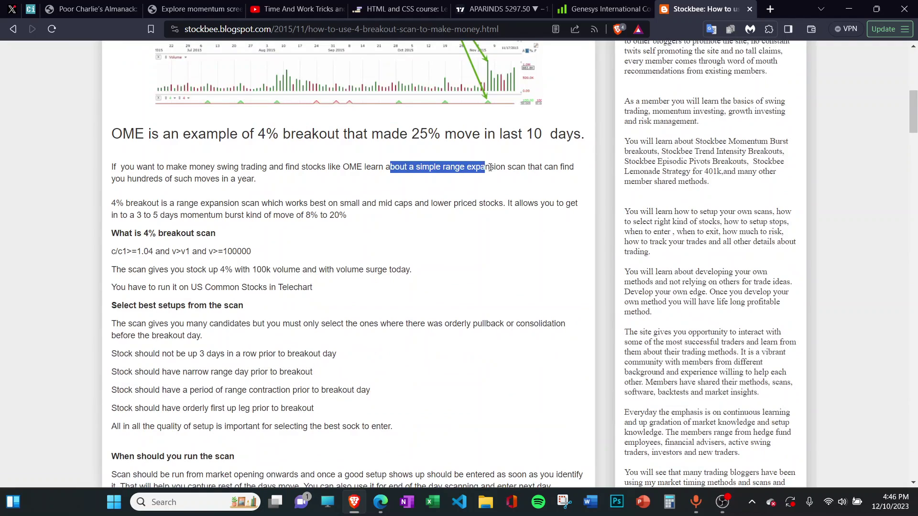
{"action": "left_click", "coordinate": [470, 190]}
{"action": "left_click_drag", "start_coordinate": [420, 168], "coordinate": [506, 169]}
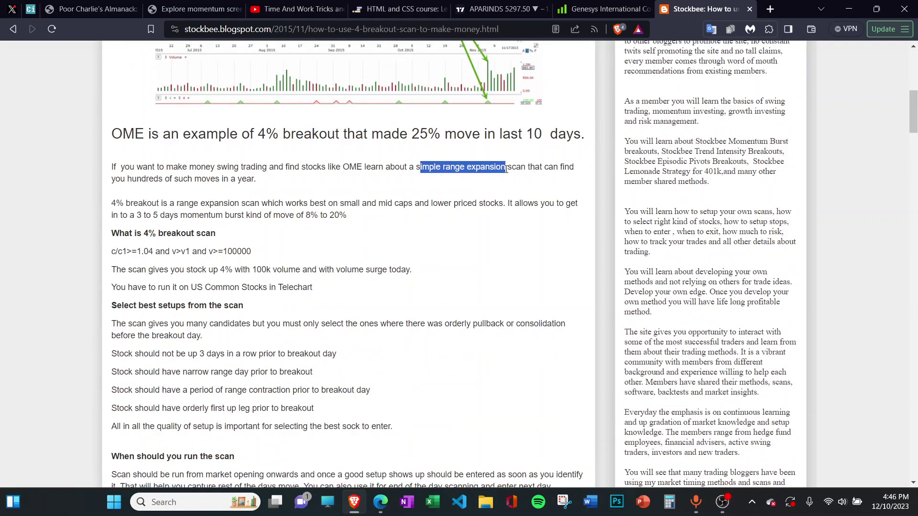
{"action": "left_click", "coordinate": [500, 201]}
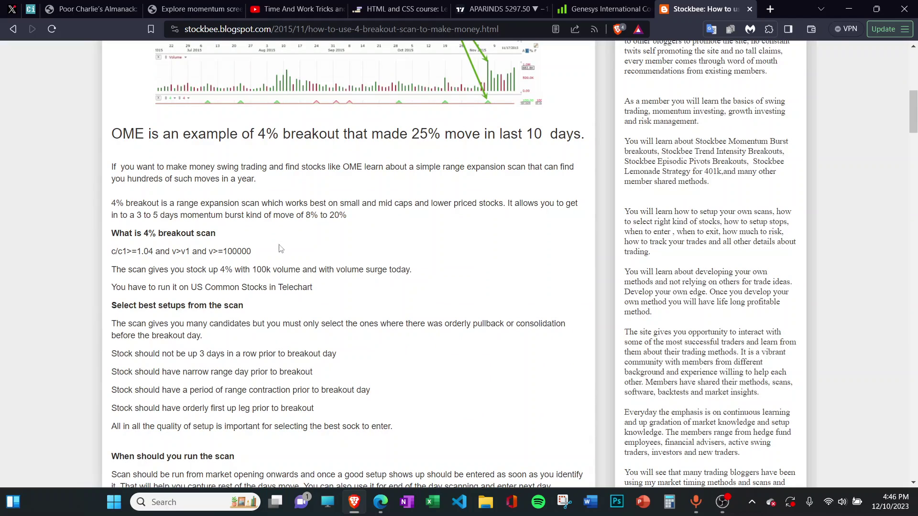
Read the paragraph on which stocks the 4% breakout works best on and the momentum burst it targets.
{"action": "scroll", "coordinate": [165, 213], "scroll_direction": "down", "scroll_amount": 1}
{"action": "left_click_drag", "start_coordinate": [169, 142], "coordinate": [364, 148]}
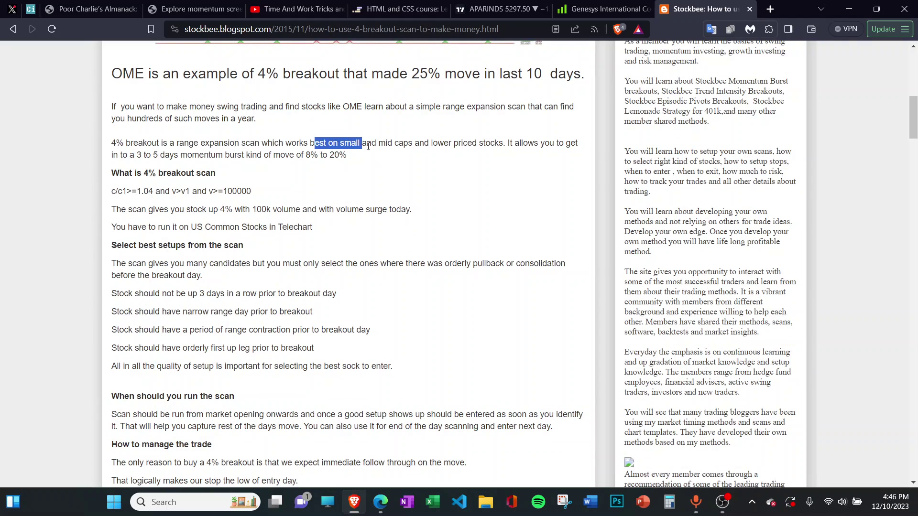
{"action": "left_click_drag", "start_coordinate": [436, 146], "coordinate": [544, 145]}
{"action": "left_click", "coordinate": [482, 167]}
{"action": "left_click_drag", "start_coordinate": [113, 154], "coordinate": [290, 155]}
{"action": "left_click", "coordinate": [289, 173]}
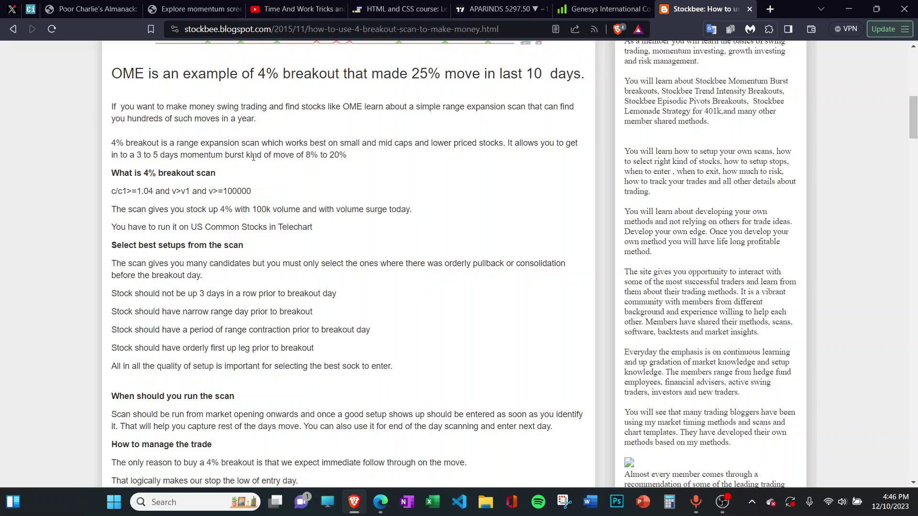
{"action": "left_click_drag", "start_coordinate": [135, 155], "coordinate": [340, 156]}
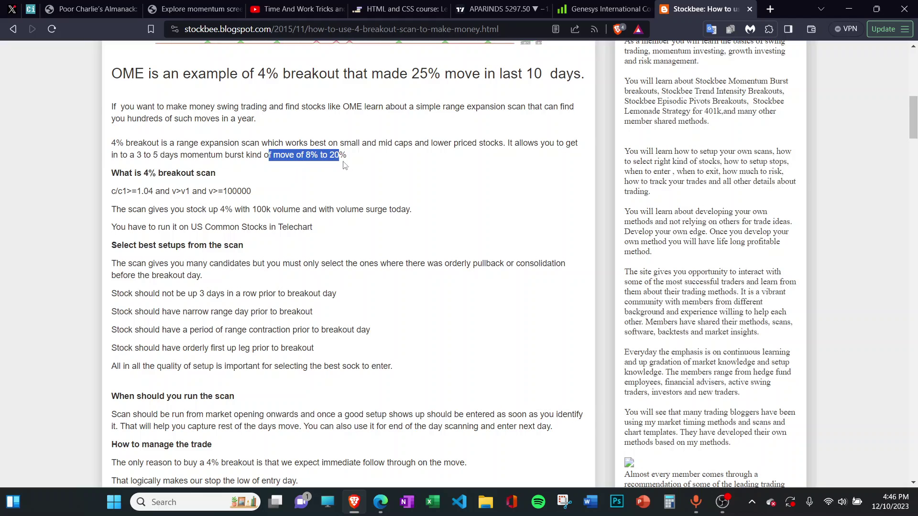
{"action": "left_click", "coordinate": [344, 177]}
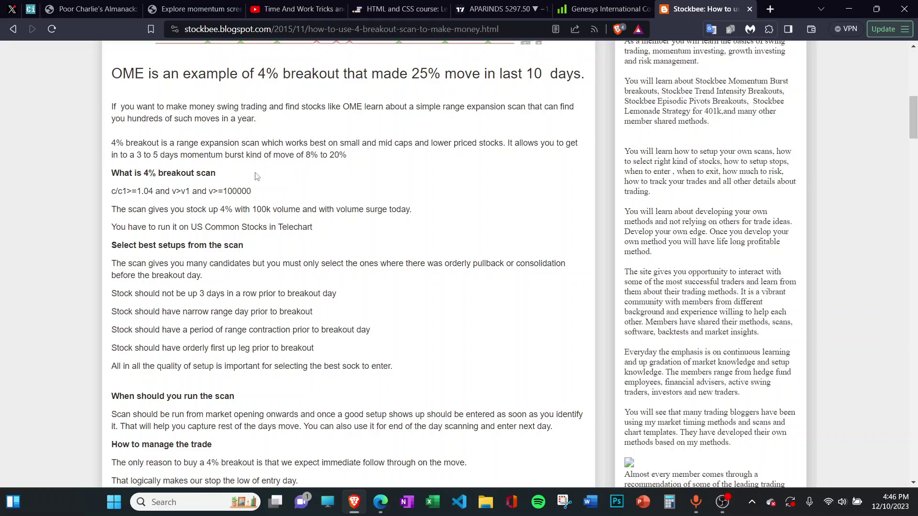
Read the "What is 4% breakout scan" section and highlight its formula c/c1>=1.04 and v>v1 and v>=100000.
{"action": "scroll", "coordinate": [133, 187], "scroll_direction": "up", "scroll_amount": 1}
{"action": "left_click_drag", "start_coordinate": [122, 233], "coordinate": [221, 237]}
{"action": "left_click", "coordinate": [289, 261]}
{"action": "scroll", "coordinate": [228, 261], "scroll_direction": "down", "scroll_amount": 1}
{"action": "scroll", "coordinate": [227, 259], "scroll_direction": "down", "scroll_amount": 1}
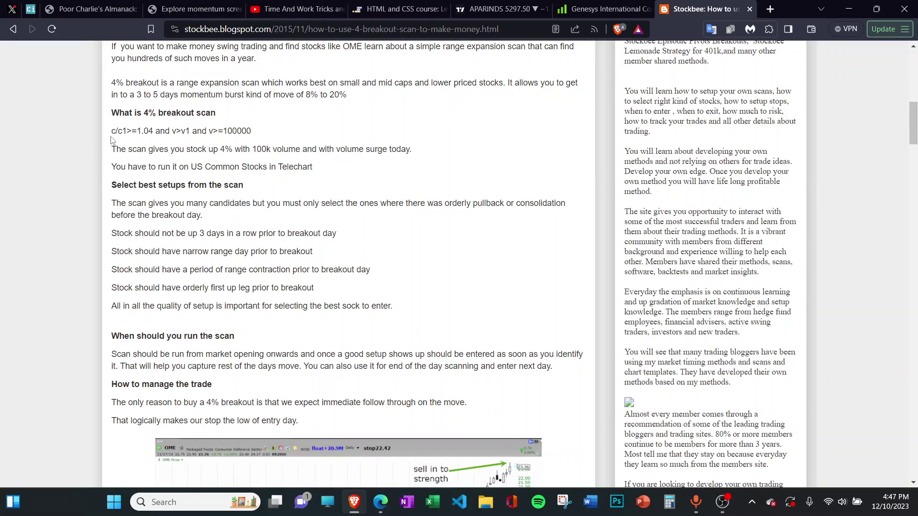
{"action": "left_click_drag", "start_coordinate": [112, 132], "coordinate": [140, 133]}
{"action": "left_click", "coordinate": [156, 162]}
{"action": "left_click_drag", "start_coordinate": [111, 131], "coordinate": [252, 129]}
{"action": "left_click", "coordinate": [172, 158]}
Highlight the line explaining the scan's 4% gain and 100k volume conditions, and skim the rest of the article.
{"action": "left_click_drag", "start_coordinate": [143, 149], "coordinate": [298, 150]}
{"action": "left_click", "coordinate": [237, 145]}
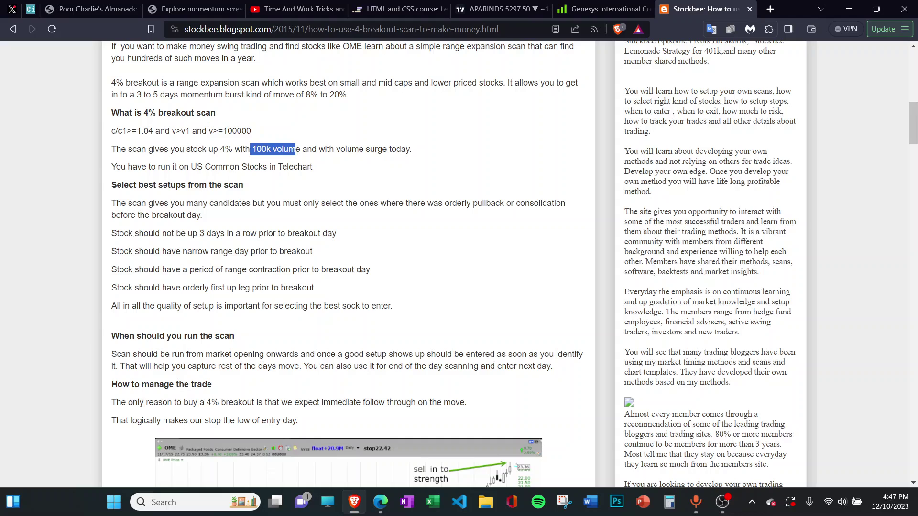
{"action": "left_click", "coordinate": [328, 173]}
{"action": "scroll", "coordinate": [261, 196], "scroll_direction": "down", "scroll_amount": 3}
{"action": "scroll", "coordinate": [260, 196], "scroll_direction": "up", "scroll_amount": 3}
Switch to the TradingView HDFC Bank chart in Edge and open the Stock Screener, enlarged over most of the chart.
{"action": "key", "text": "super+shift+s"}
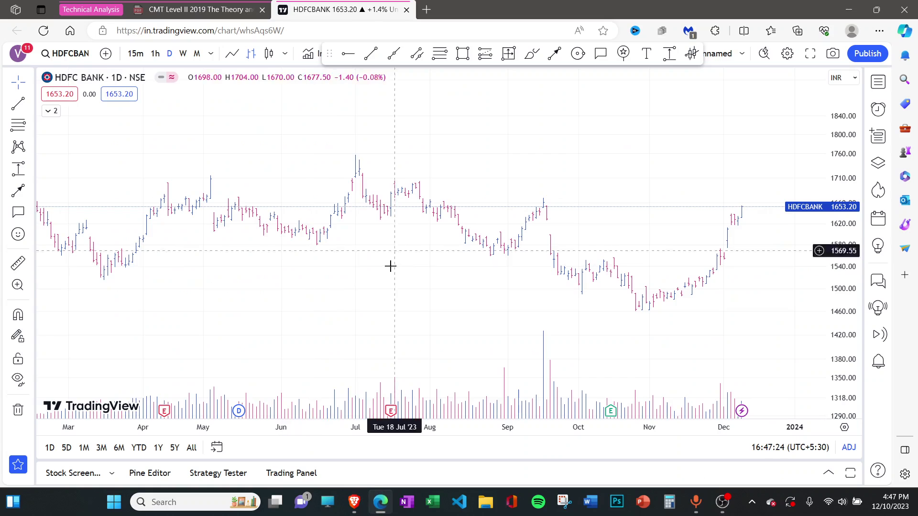
{"action": "scroll", "coordinate": [359, 206], "scroll_direction": "up", "scroll_amount": 5}
{"action": "scroll", "coordinate": [616, 285], "scroll_direction": "down", "scroll_amount": 3}
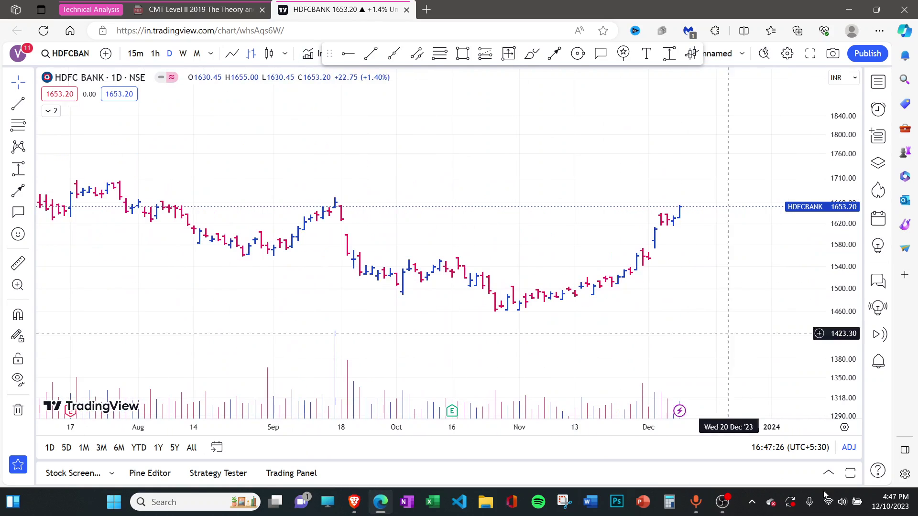
{"action": "left_click", "coordinate": [828, 475]}
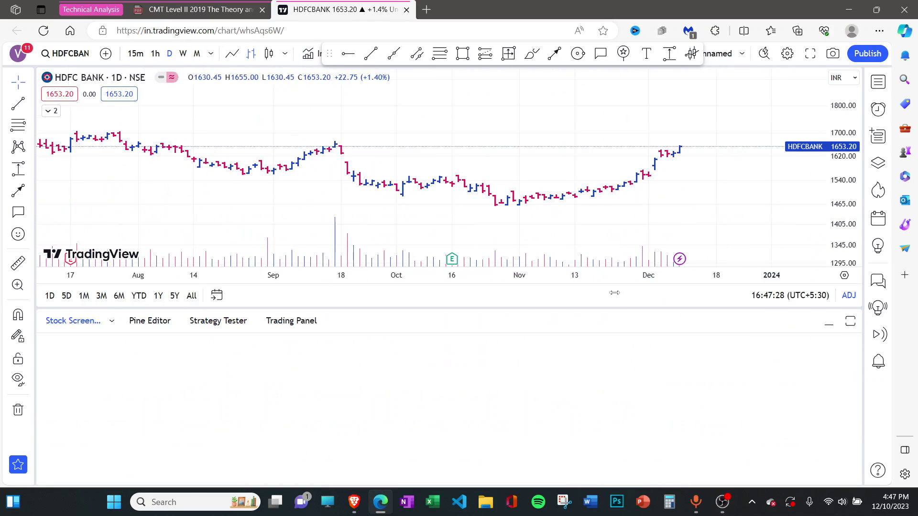
{"action": "left_click_drag", "start_coordinate": [515, 310], "coordinate": [504, 92]}
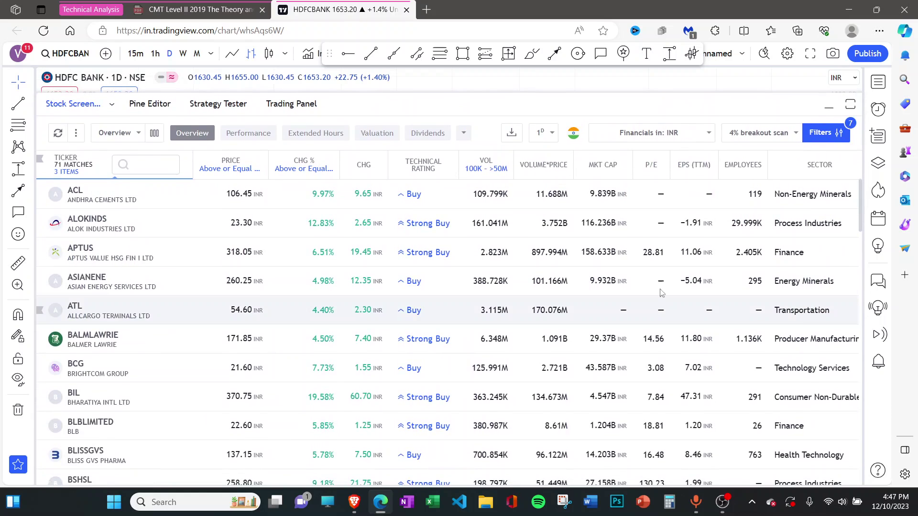
Reset all filters of the saved 4% breakout scan and close the filter settings.
{"action": "left_click", "coordinate": [820, 133]}
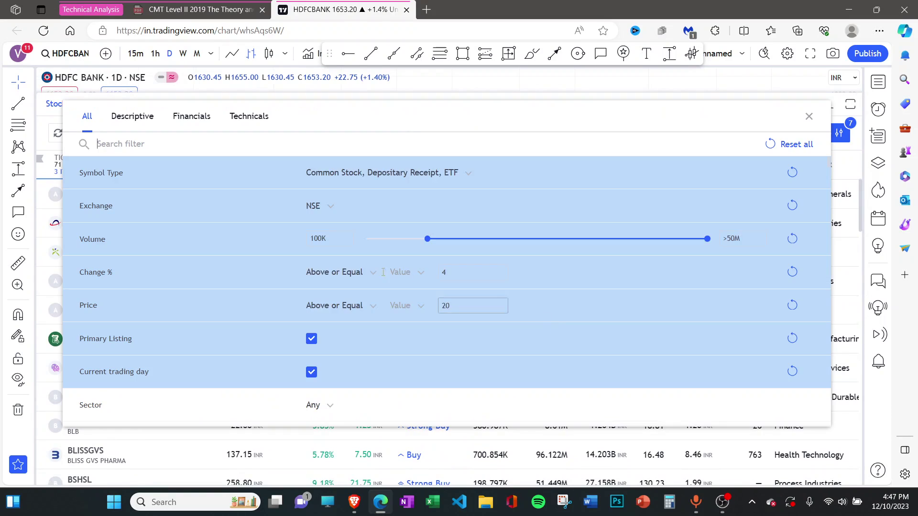
{"action": "left_click", "coordinate": [772, 147]}
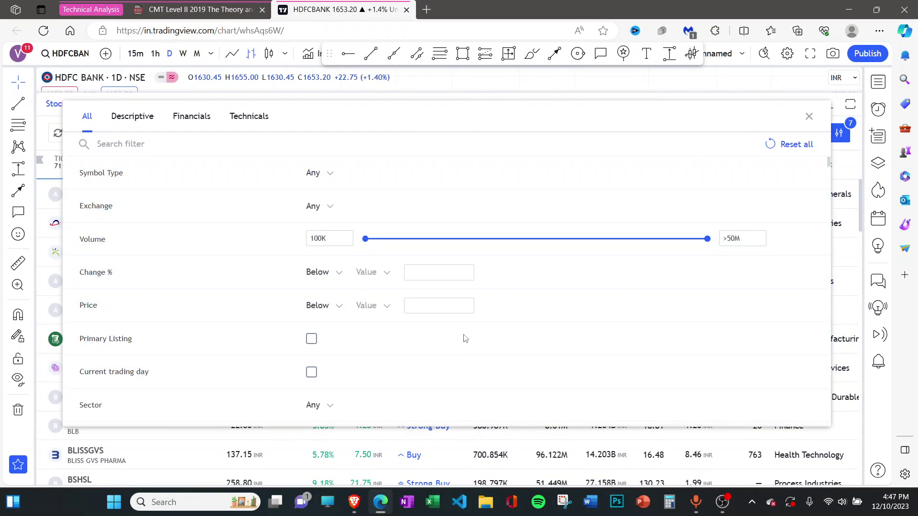
{"action": "left_click", "coordinate": [809, 116]}
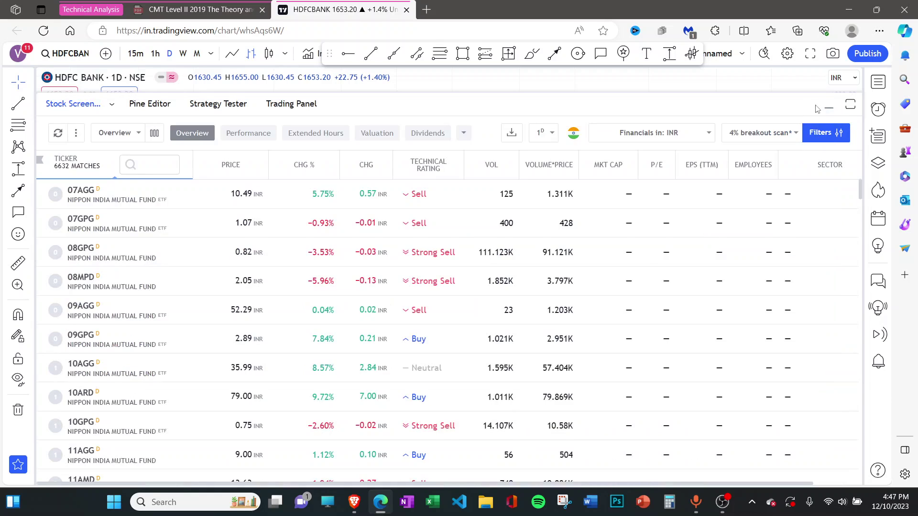
Collapse the Stock Screener, reopen it, and browse the unfiltered stock list.
{"action": "left_click", "coordinate": [823, 106]}
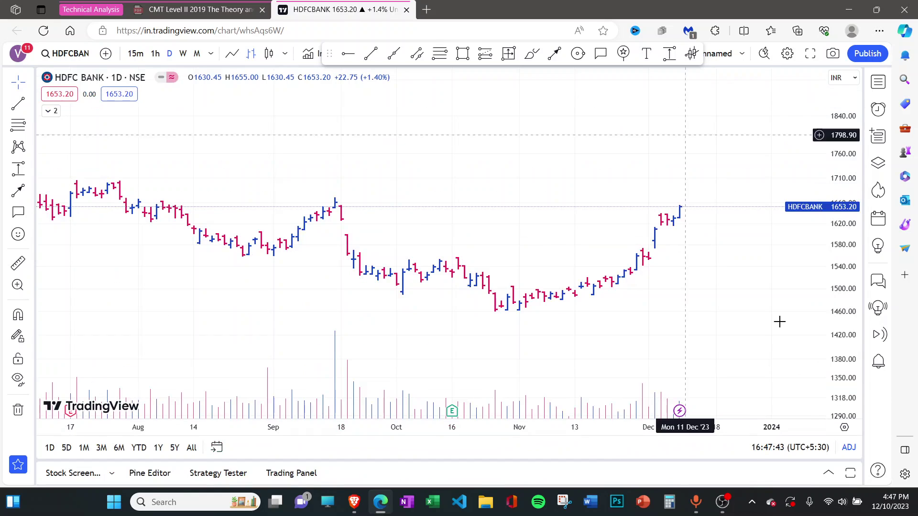
{"action": "left_click", "coordinate": [828, 474]}
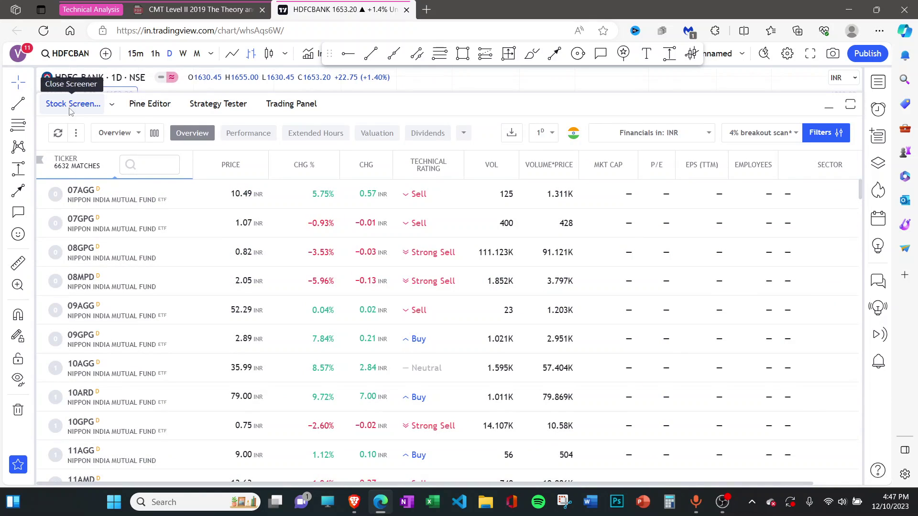
{"action": "scroll", "coordinate": [594, 262], "scroll_direction": "down", "scroll_amount": 3}
{"action": "scroll", "coordinate": [621, 249], "scroll_direction": "up", "scroll_amount": 3}
Open the screener's filter settings and view the available Symbol Type options.
{"action": "left_click", "coordinate": [845, 133]}
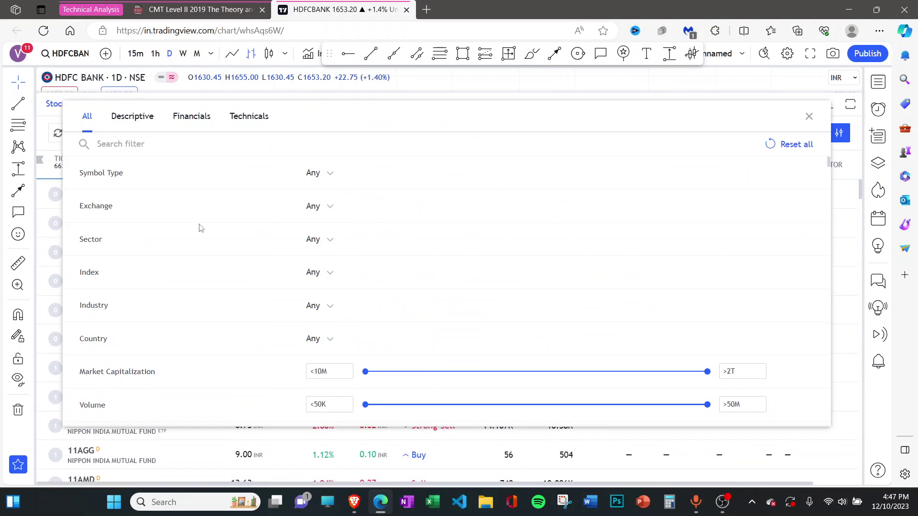
{"action": "left_click", "coordinate": [319, 178]}
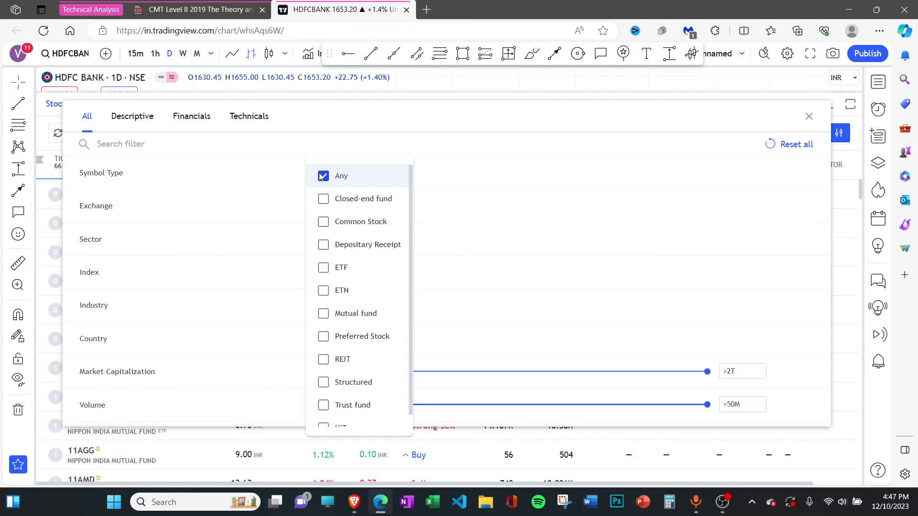
{"action": "scroll", "coordinate": [318, 306], "scroll_direction": "down", "scroll_amount": 1}
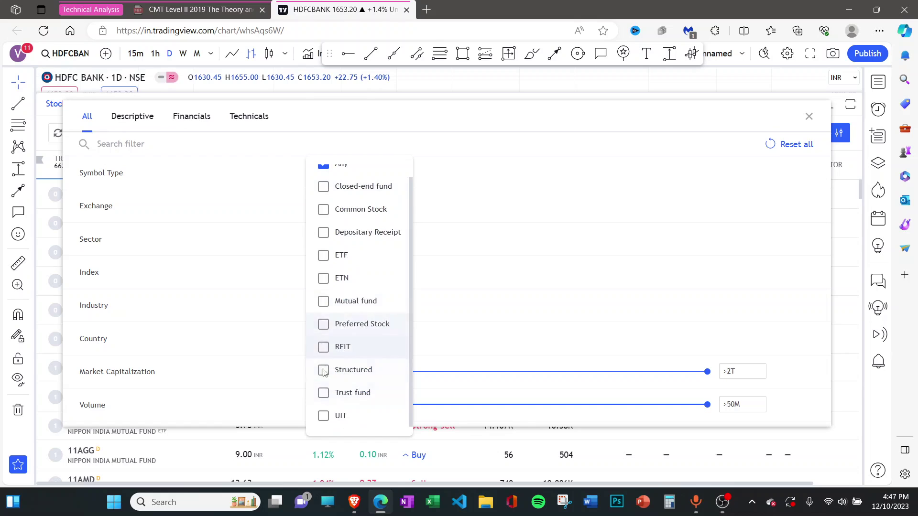
{"action": "scroll", "coordinate": [323, 372], "scroll_direction": "up", "scroll_amount": 1}
{"action": "left_click", "coordinate": [202, 200]}
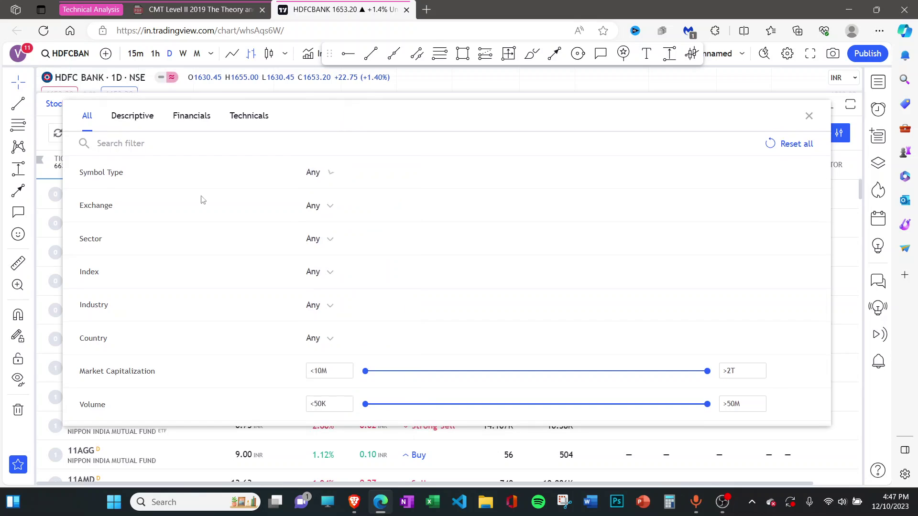
Restrict the Exchange filter to NSE and reposition the filter dialog.
{"action": "left_click", "coordinate": [313, 206]}
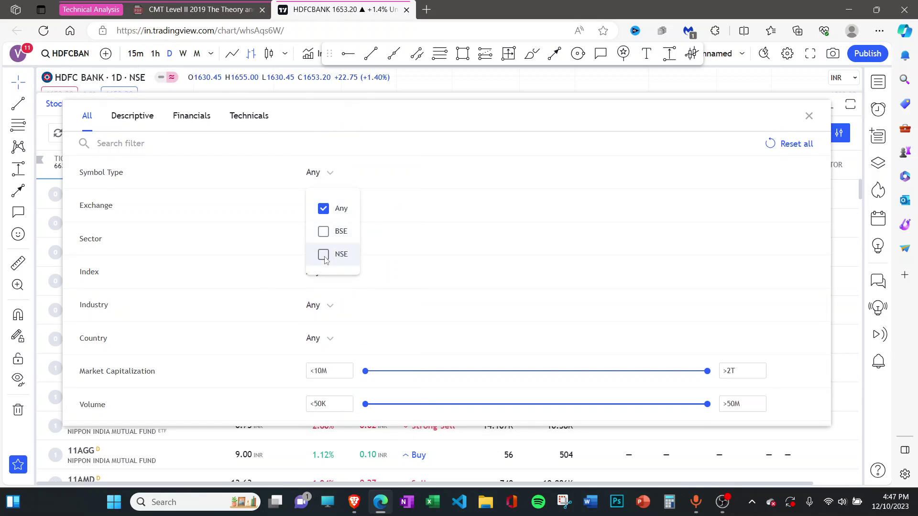
{"action": "left_click", "coordinate": [323, 253]}
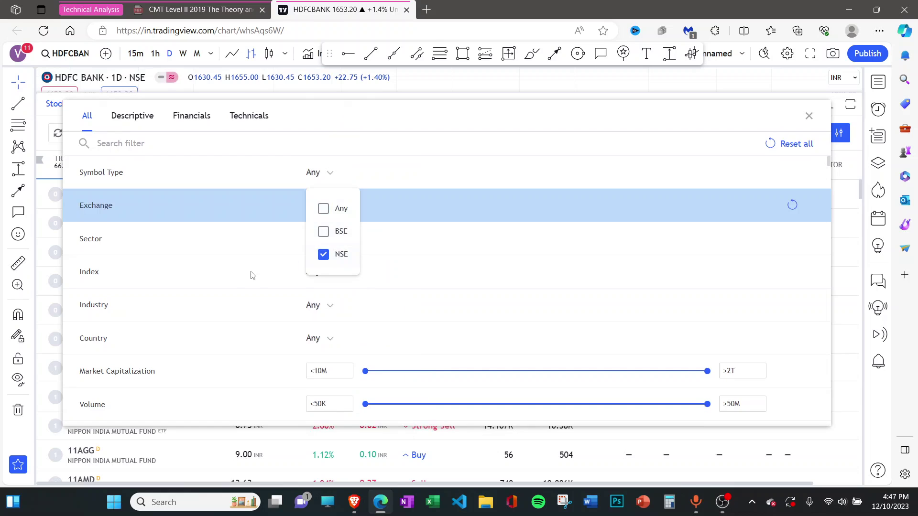
{"action": "left_click", "coordinate": [322, 117]}
{"action": "left_click_drag", "start_coordinate": [328, 111], "coordinate": [358, 92]}
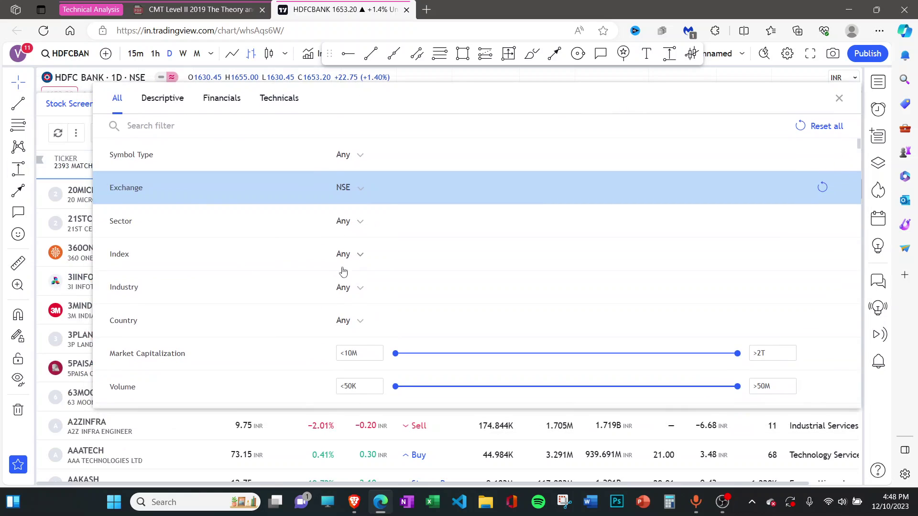
Look through the Index filter options, and set the minimum Volume to 100K.
{"action": "left_click", "coordinate": [351, 255]}
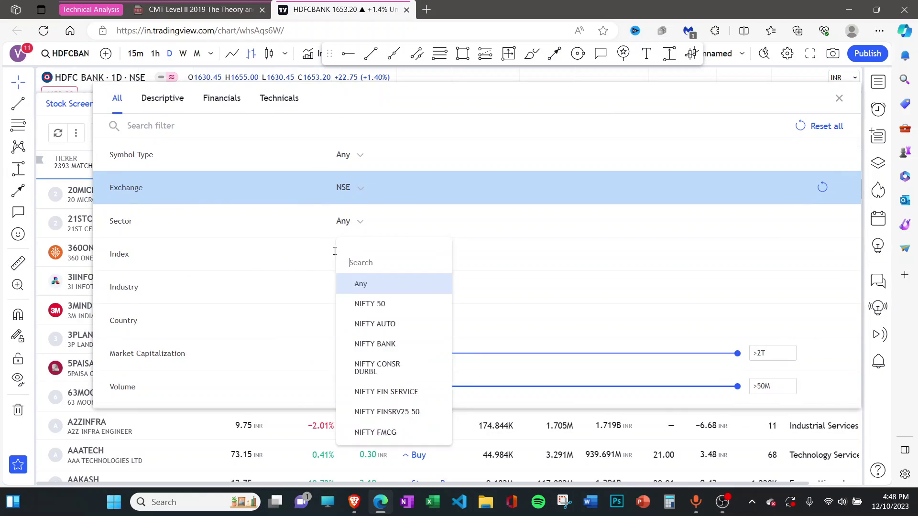
{"action": "left_click", "coordinate": [299, 267]}
{"action": "scroll", "coordinate": [266, 332], "scroll_direction": "down", "scroll_amount": 1}
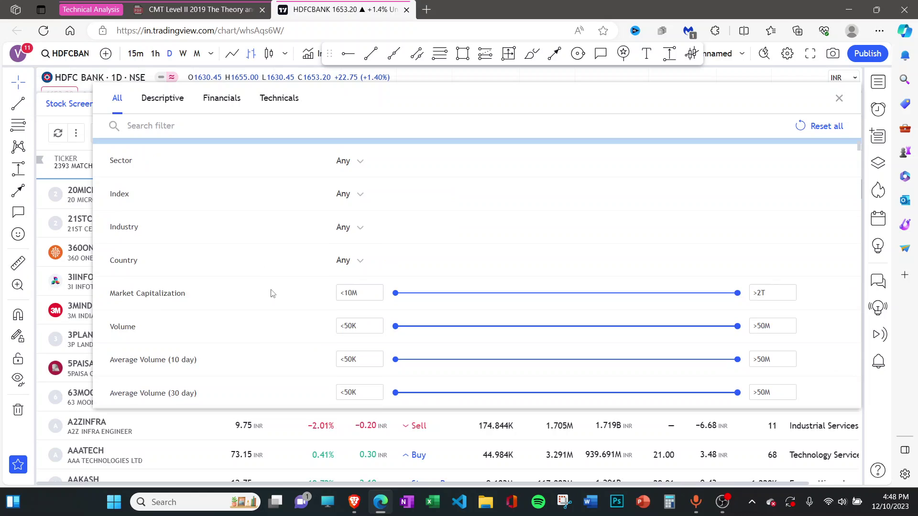
{"action": "scroll", "coordinate": [272, 293], "scroll_direction": "down", "scroll_amount": 1}
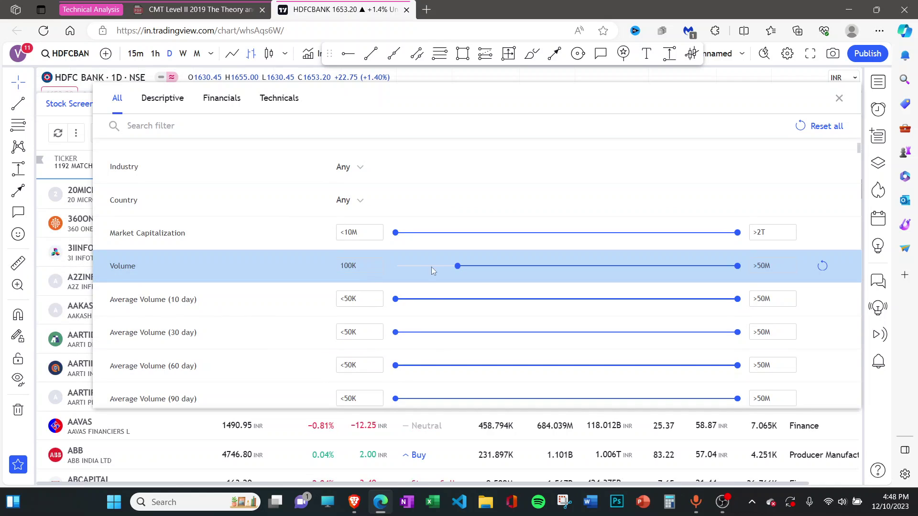
Set the Change % filter to Above or Equal with a value of 4.
{"action": "scroll", "coordinate": [287, 330], "scroll_direction": "down", "scroll_amount": 2}
{"action": "scroll", "coordinate": [338, 353], "scroll_direction": "down", "scroll_amount": 1}
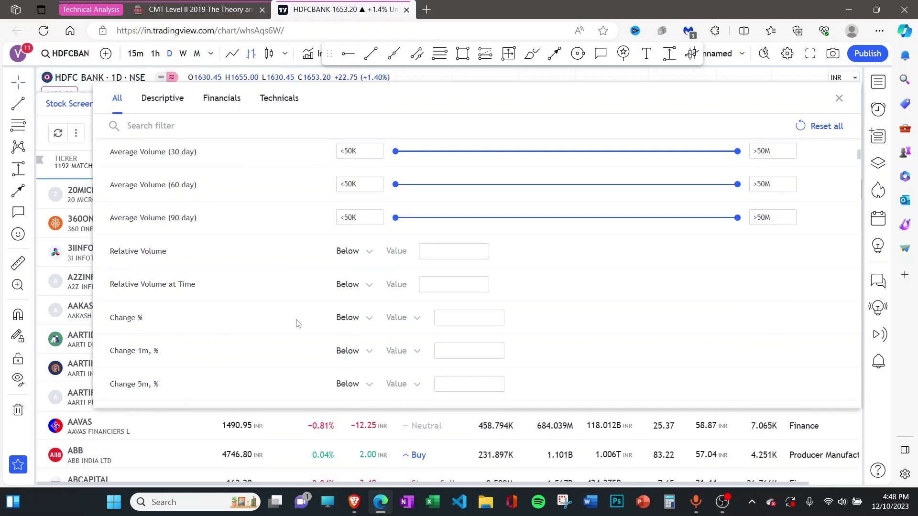
{"action": "left_click", "coordinate": [347, 325]}
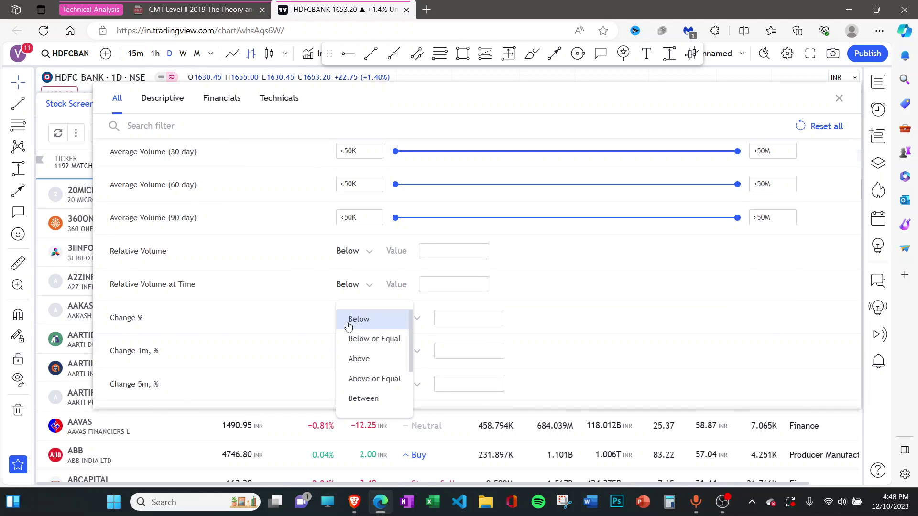
{"action": "left_click", "coordinate": [365, 381]}
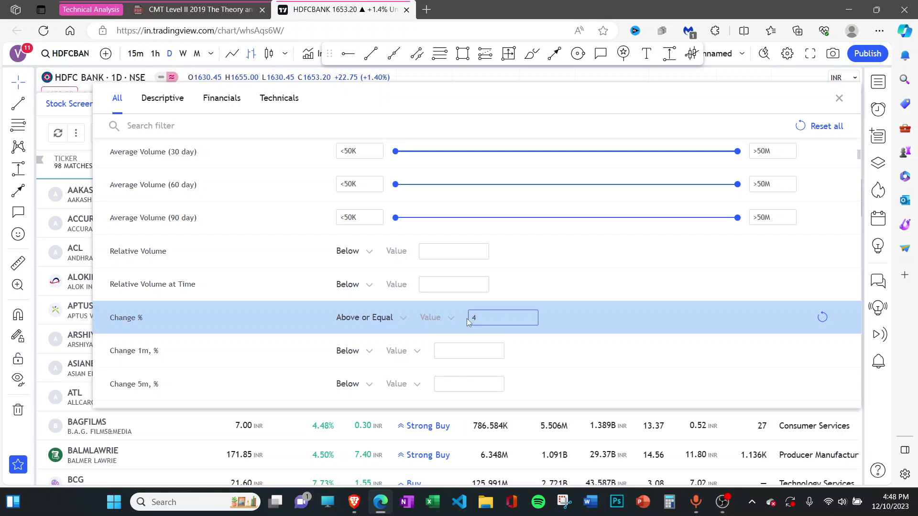
Set the Price filter to Above or Equal with a value of 20, and close the filter settings.
{"action": "scroll", "coordinate": [290, 370], "scroll_direction": "down", "scroll_amount": 2}
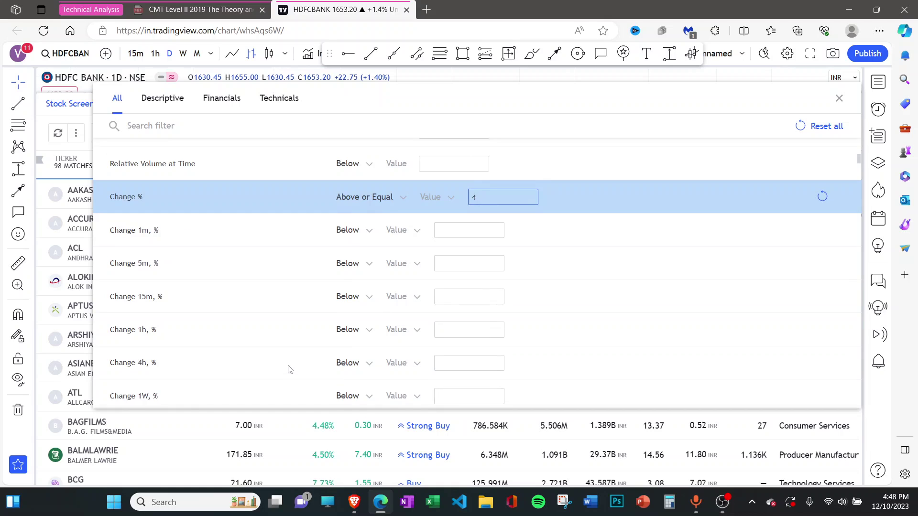
{"action": "scroll", "coordinate": [288, 370], "scroll_direction": "down", "scroll_amount": 3}
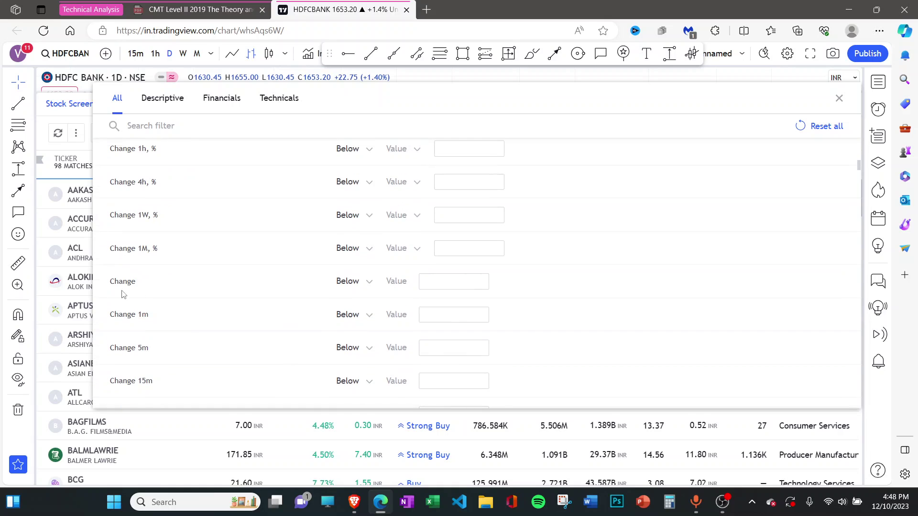
{"action": "scroll", "coordinate": [195, 348], "scroll_direction": "down", "scroll_amount": 3}
{"action": "scroll", "coordinate": [144, 363], "scroll_direction": "down", "scroll_amount": 1}
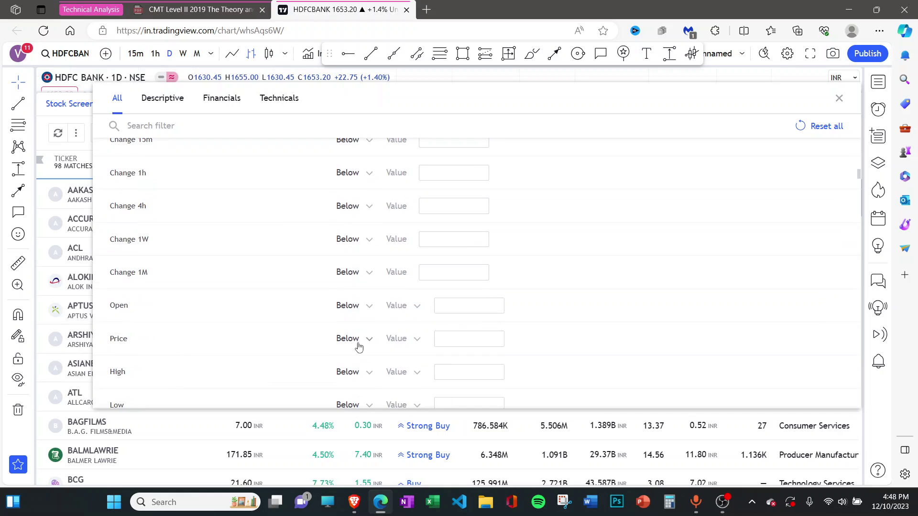
{"action": "left_click", "coordinate": [359, 344]}
{"action": "left_click", "coordinate": [373, 398]}
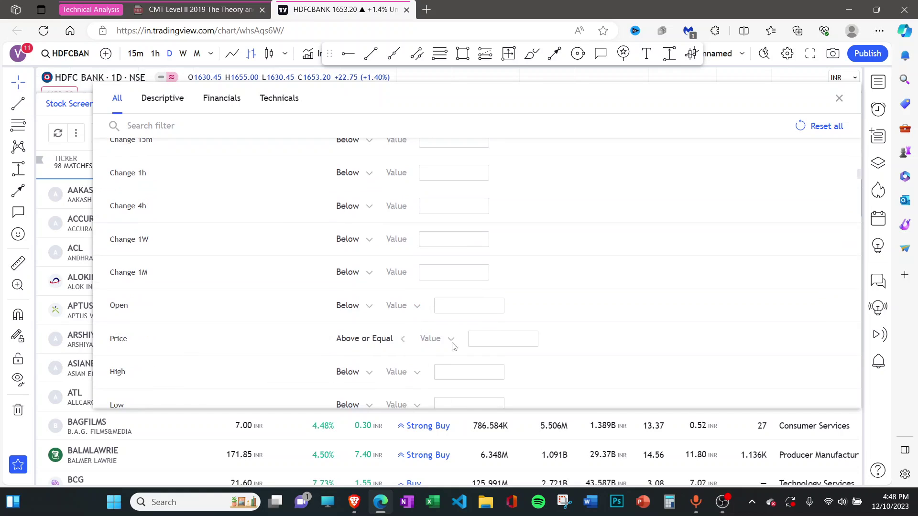
{"action": "left_click", "coordinate": [478, 346]}
{"action": "type", "text": "20"}
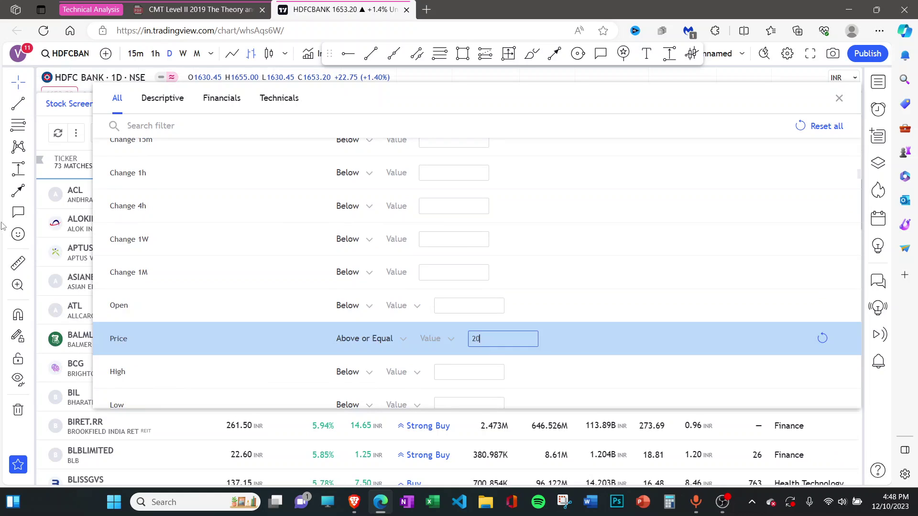
{"action": "left_click", "coordinate": [839, 98]}
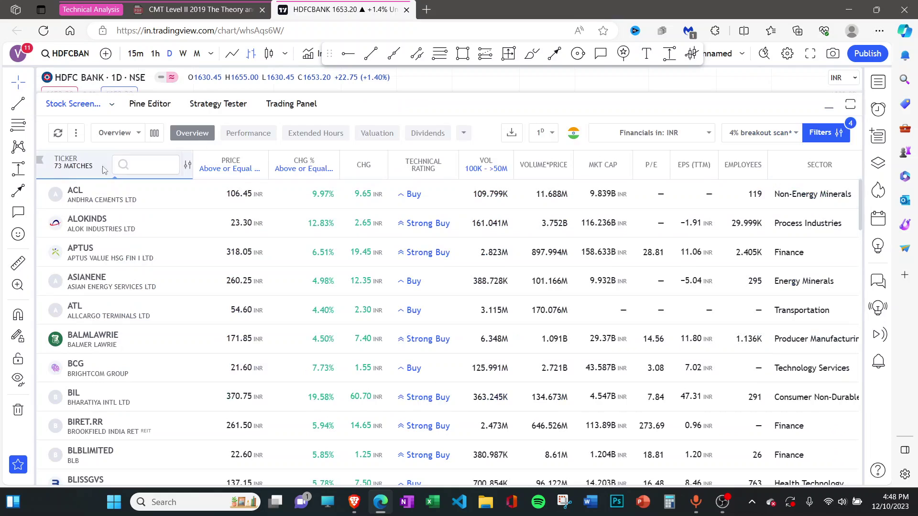
Sort the screener results by Change % in descending order.
{"action": "left_click_drag", "start_coordinate": [436, 90], "coordinate": [437, 83]}
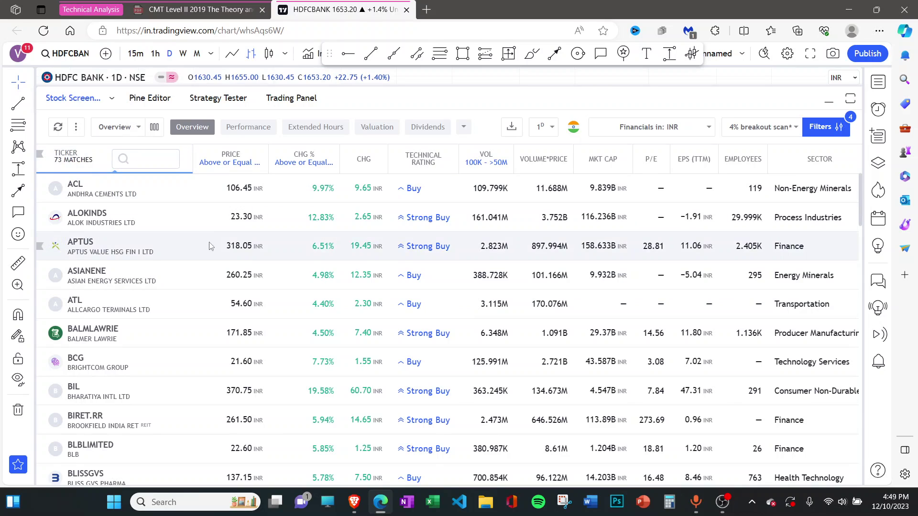
{"action": "left_click", "coordinate": [299, 161]}
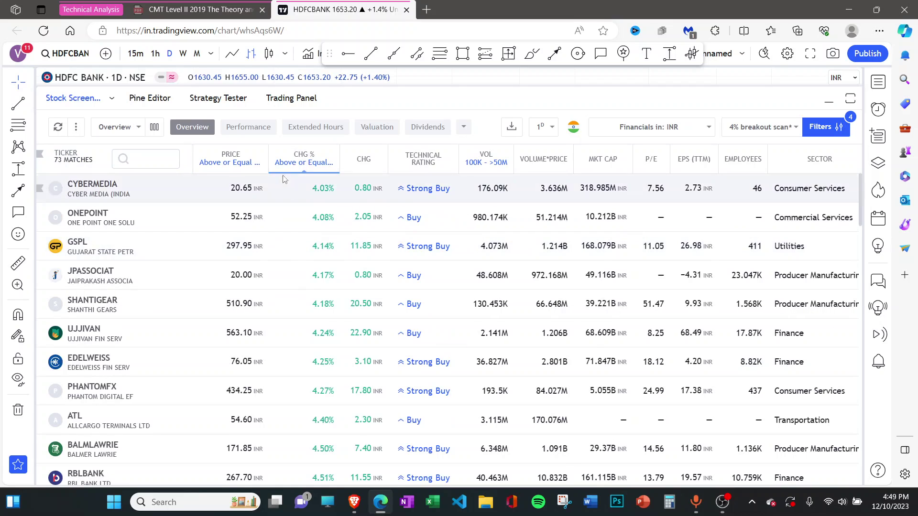
{"action": "left_click", "coordinate": [298, 162]}
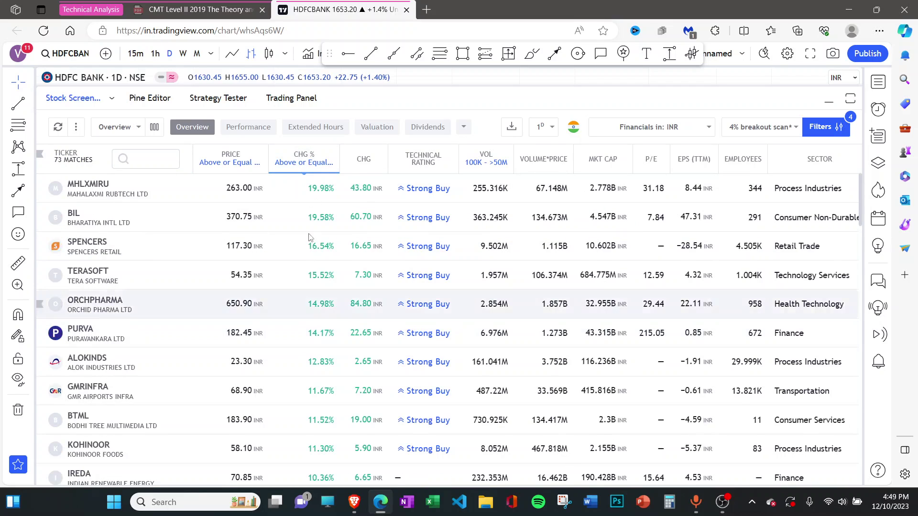
Shrink the screener to reveal the chart, view the MHLXMIRU, BIL and SPENCERS charts, and minimize the screener.
{"action": "left_click_drag", "start_coordinate": [499, 85], "coordinate": [499, 310]}
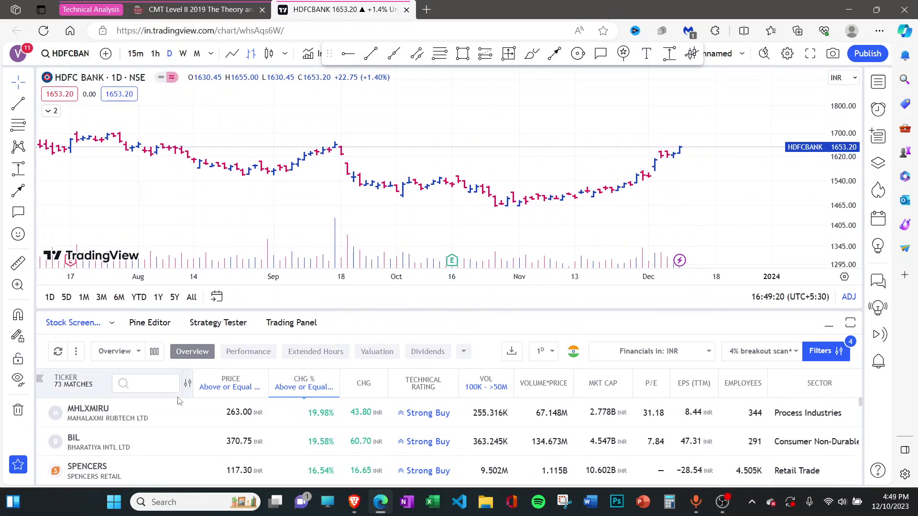
{"action": "left_click", "coordinate": [135, 423]}
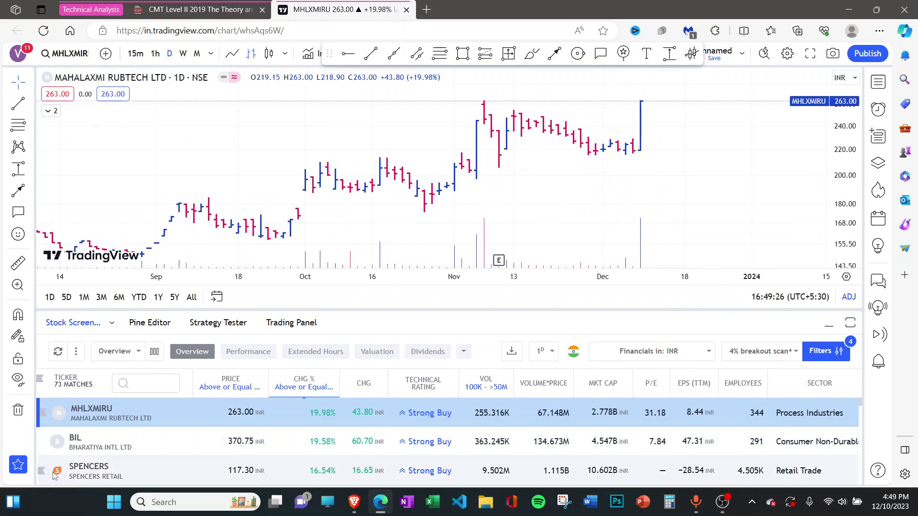
{"action": "left_click", "coordinate": [103, 449]}
{"action": "left_click", "coordinate": [132, 469]}
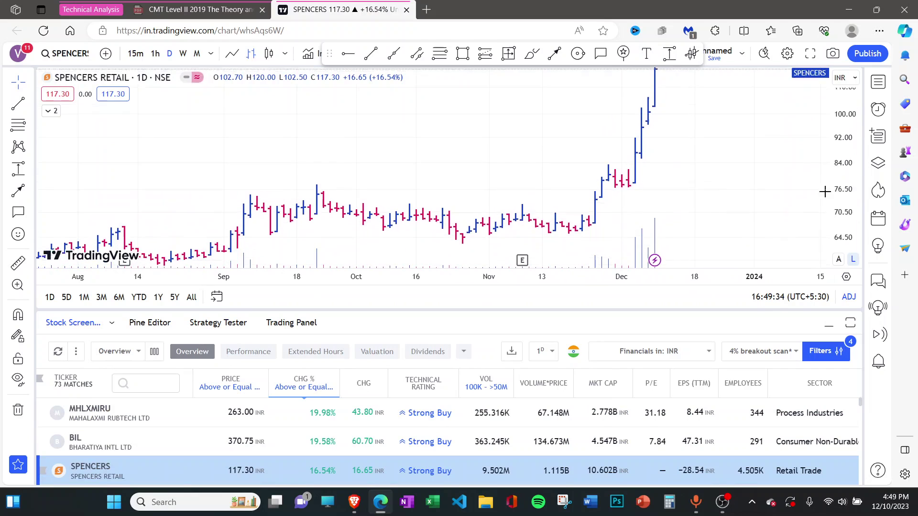
{"action": "left_click", "coordinate": [827, 325]}
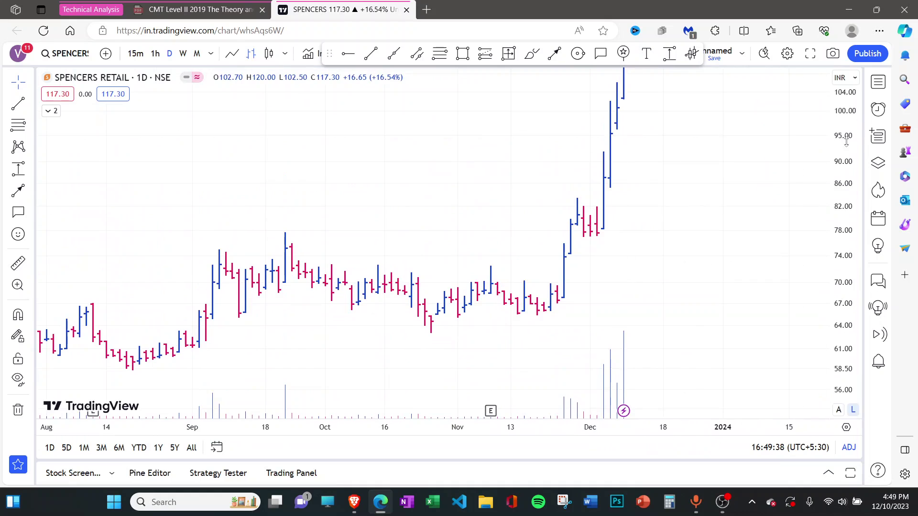
Sketch freehand brush curves around the Spencers Retail rally and its earlier consolidation, and delete them.
{"action": "left_click", "coordinate": [531, 53]}
{"action": "mouse_move", "coordinate": [525, 252]}
{"action": "left_mouse_down"}
{"action": "mouse_move", "coordinate": [594, 131]}
{"action": "mouse_move", "coordinate": [631, 205]}
{"action": "left_mouse_up"}
{"action": "key", "text": "Escape"}
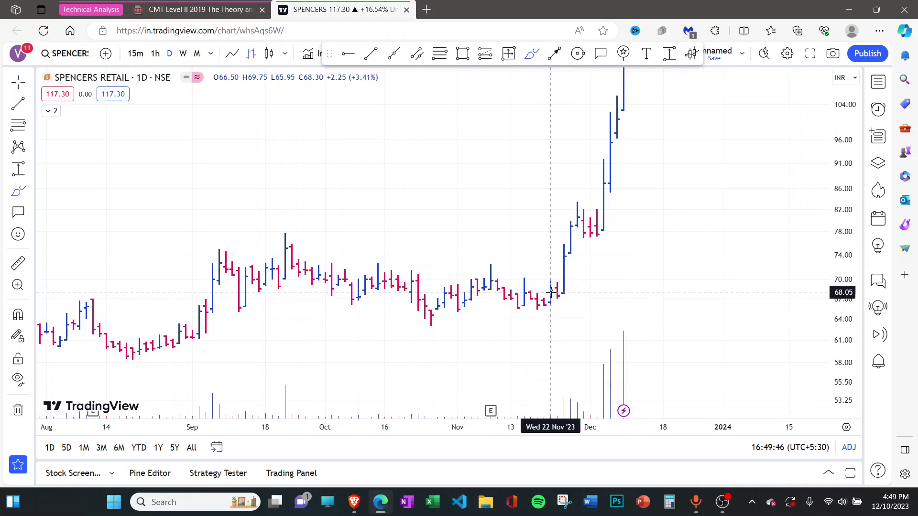
{"action": "left_click_drag", "start_coordinate": [571, 303], "coordinate": [662, 92]}
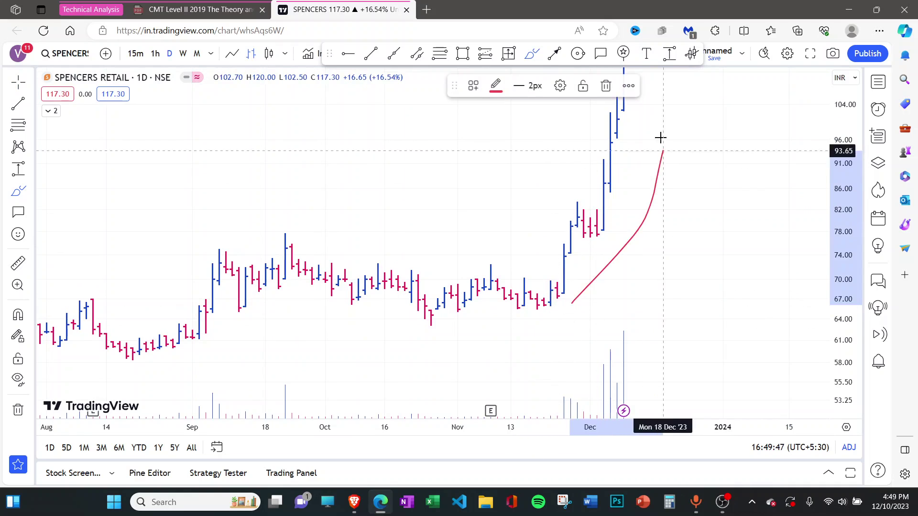
{"action": "left_click", "coordinate": [606, 86]}
{"action": "left_click_drag", "start_coordinate": [218, 262], "coordinate": [624, 317]}
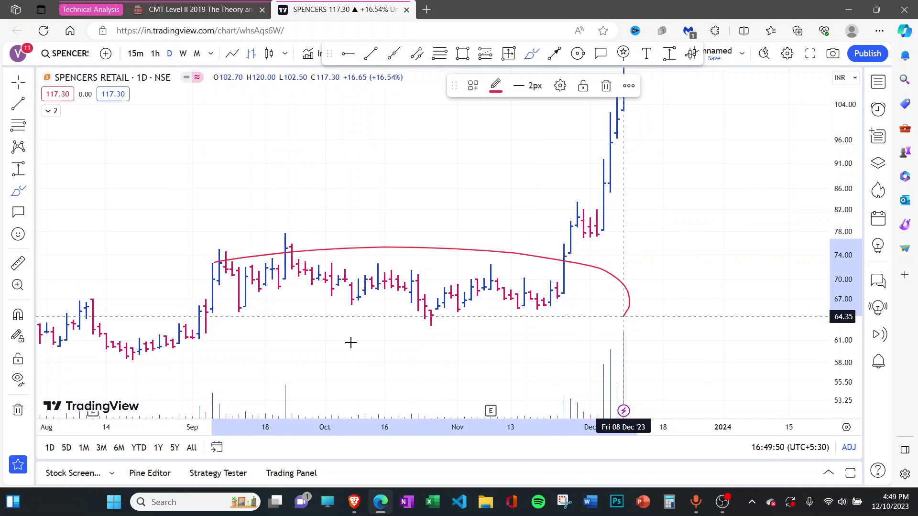
{"action": "left_click_drag", "start_coordinate": [351, 342], "coordinate": [216, 263]}
{"action": "left_click", "coordinate": [606, 86]}
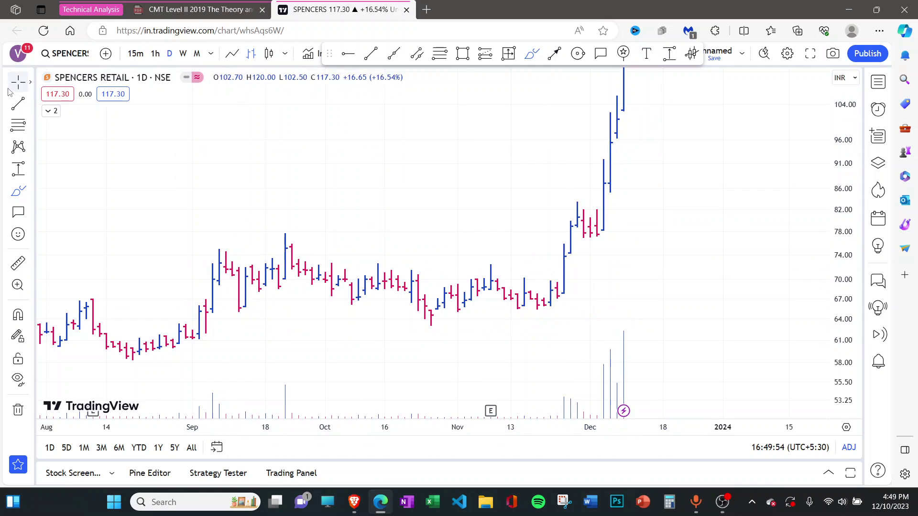
Draw an arrow pointing at the late-November breakout bar on the Spencers Retail daily chart.
{"action": "scroll", "coordinate": [557, 113], "scroll_direction": "up", "scroll_amount": 1}
{"action": "left_click", "coordinate": [554, 53]}
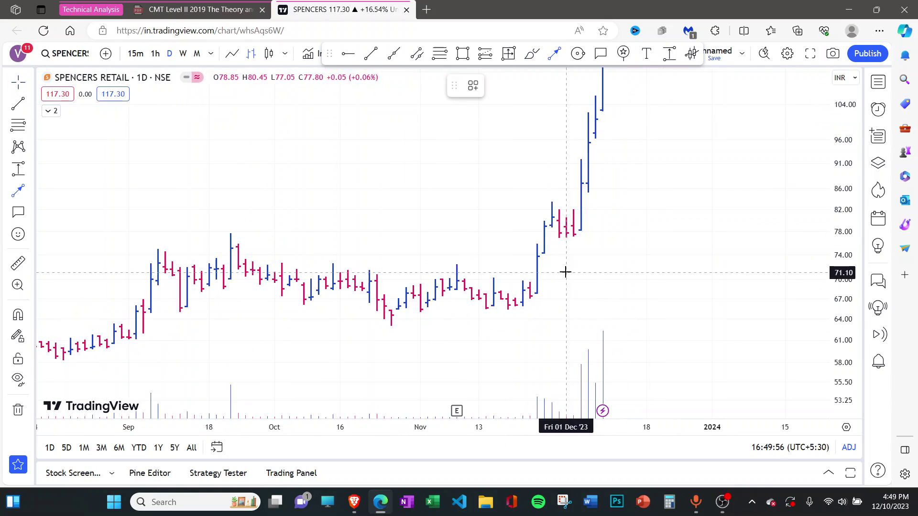
{"action": "left_click_drag", "start_coordinate": [595, 277], "coordinate": [545, 274]}
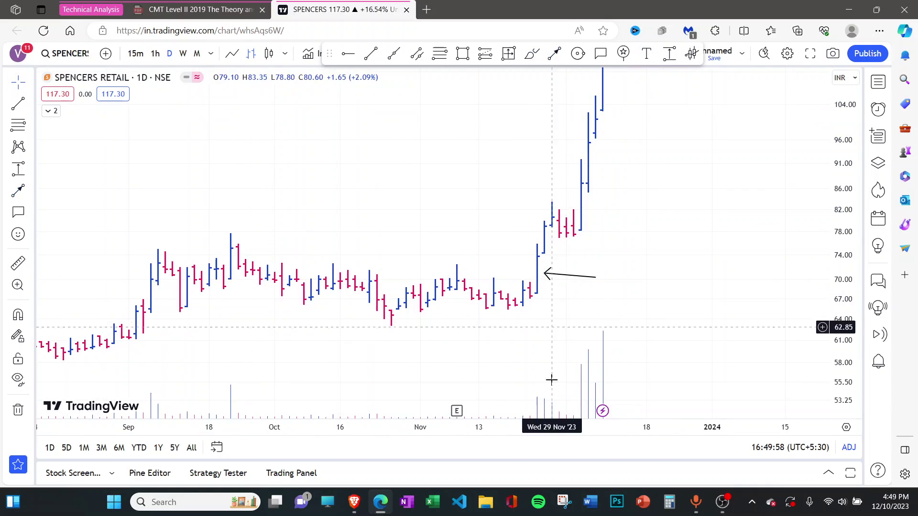
{"action": "scroll", "coordinate": [482, 347], "scroll_direction": "up", "scroll_amount": 1}
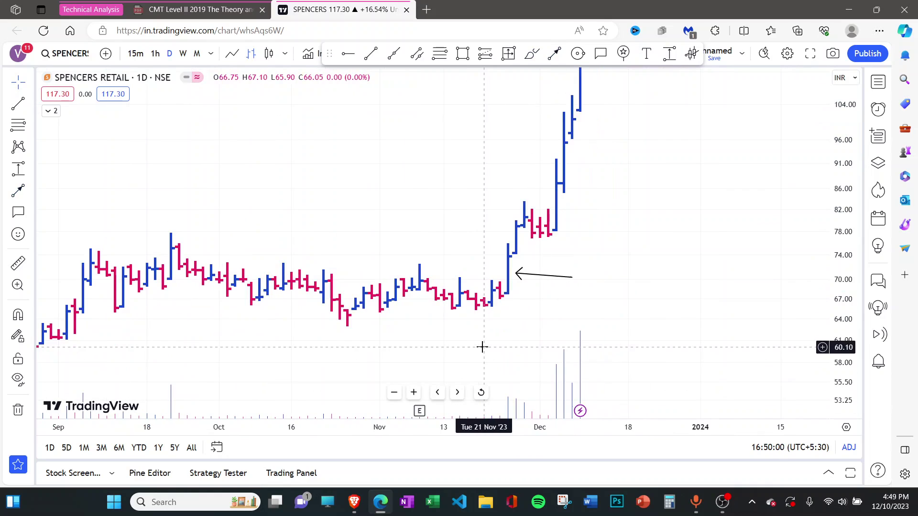
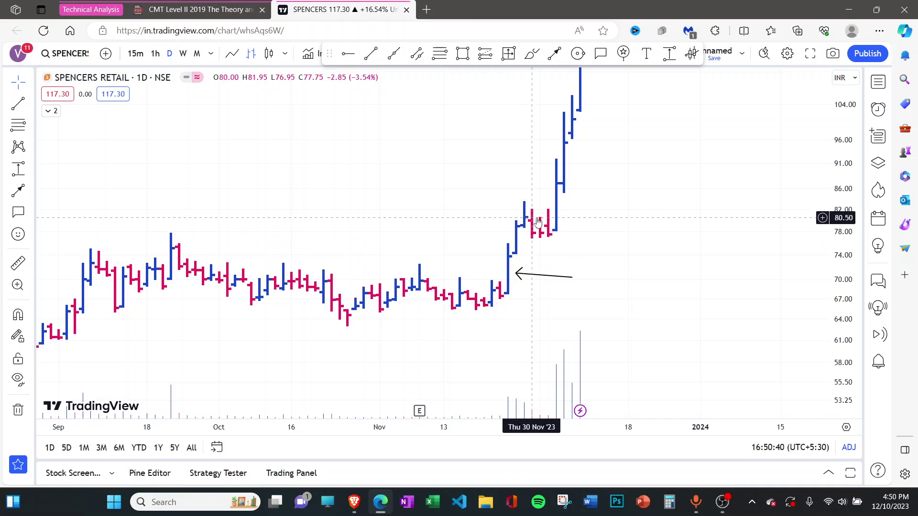
{"action": "left_click_drag", "start_coordinate": [588, 219], "coordinate": [579, 240]}
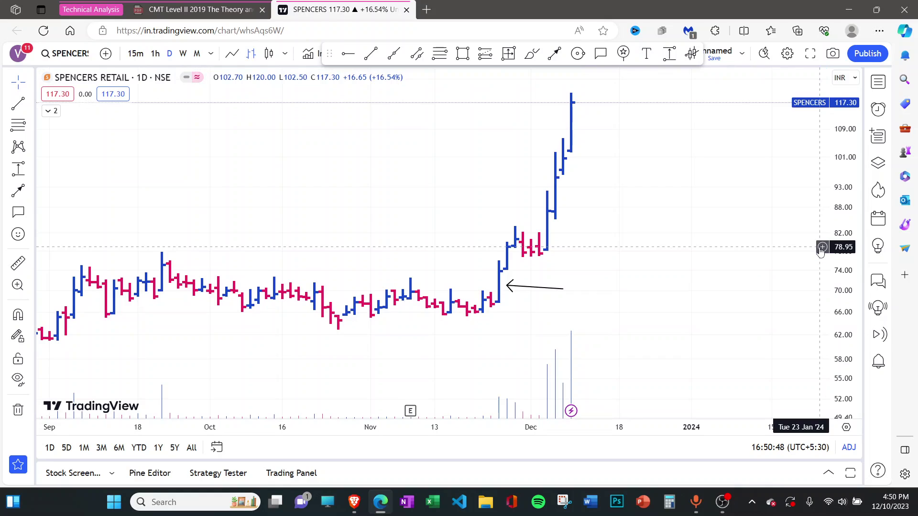
{"action": "type", "text": "64"}
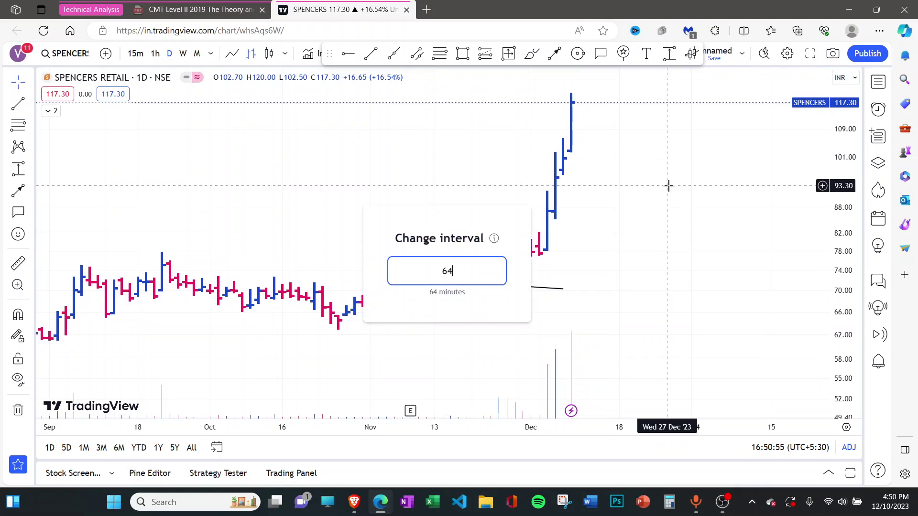
{"action": "key", "text": "Escape"}
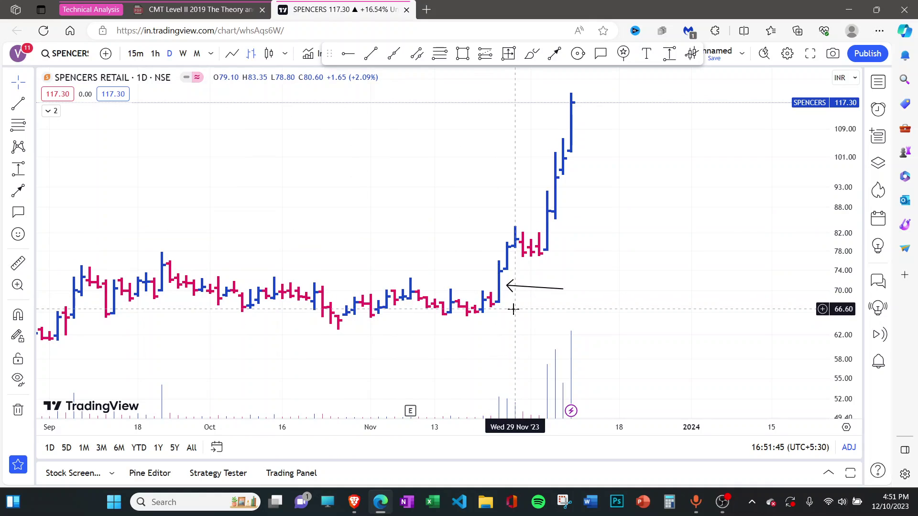
Restore the screener and load the ORCHPHARMA chart from the results.
{"action": "left_click", "coordinate": [829, 473]}
{"action": "scroll", "coordinate": [125, 472], "scroll_direction": "down", "scroll_amount": 2}
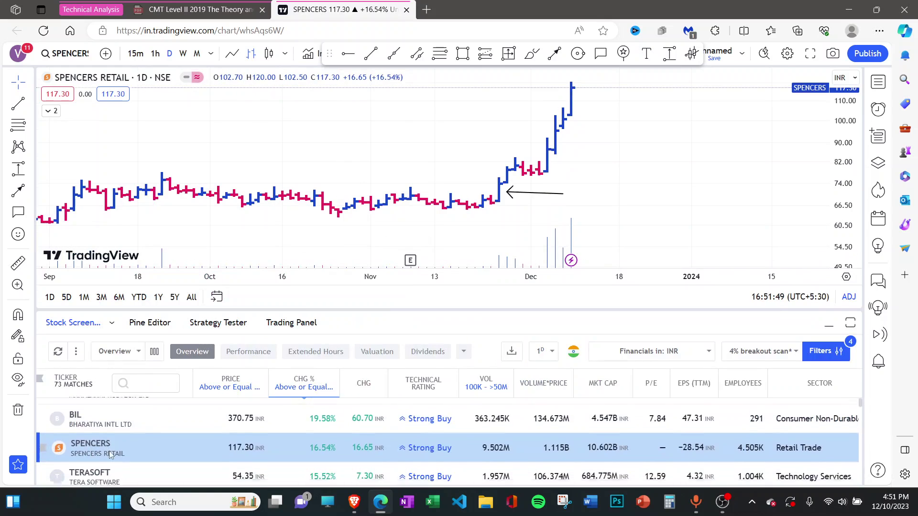
{"action": "scroll", "coordinate": [126, 472], "scroll_direction": "down", "scroll_amount": 1}
{"action": "left_click", "coordinate": [125, 468]}
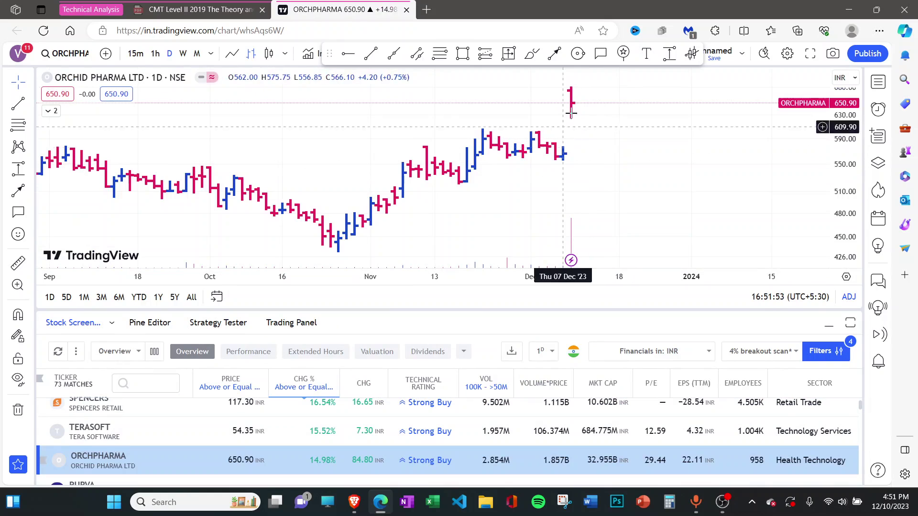
Draw a horizontal ray at about 626.35 from the low of ORCHPHARMA's latest gap-up bar.
{"action": "scroll", "coordinate": [602, 163], "scroll_direction": "down", "scroll_amount": 3}
{"action": "scroll", "coordinate": [624, 170], "scroll_direction": "up", "scroll_amount": 2}
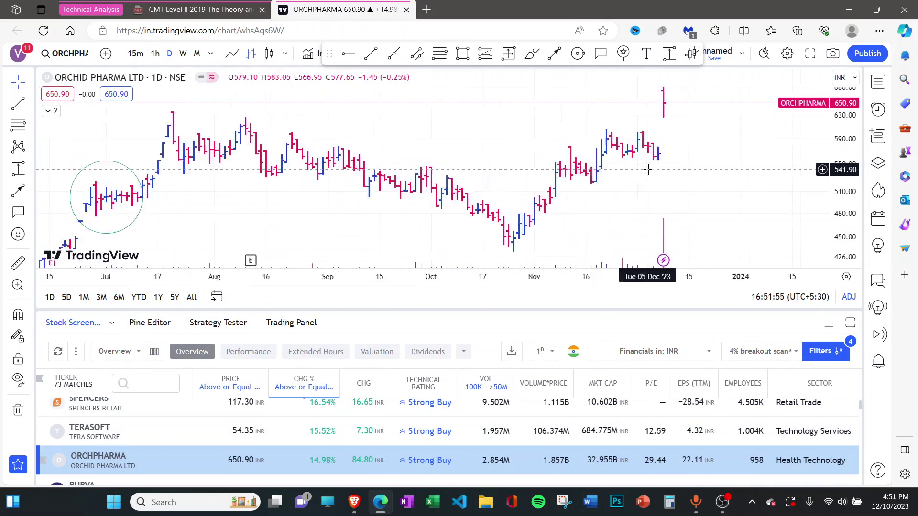
{"action": "scroll", "coordinate": [621, 137], "scroll_direction": "up", "scroll_amount": 2}
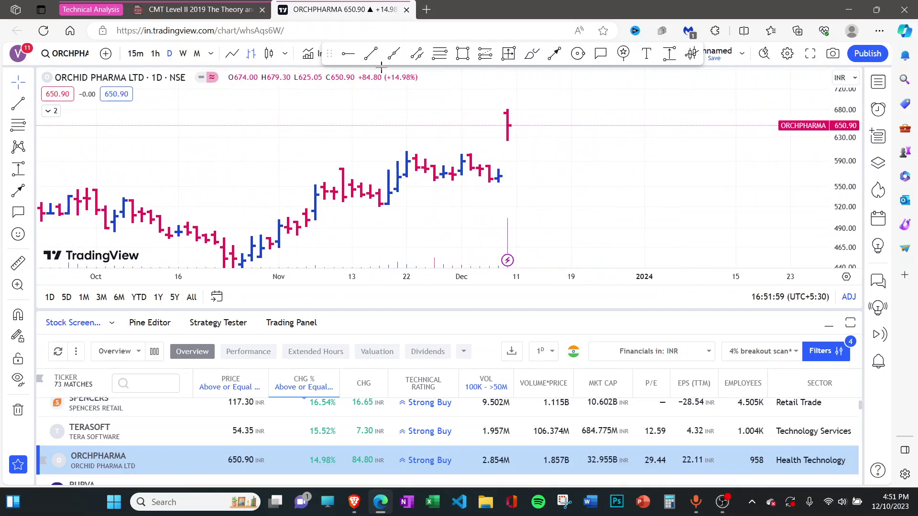
{"action": "left_click", "coordinate": [350, 56]}
{"action": "left_click", "coordinate": [507, 139]}
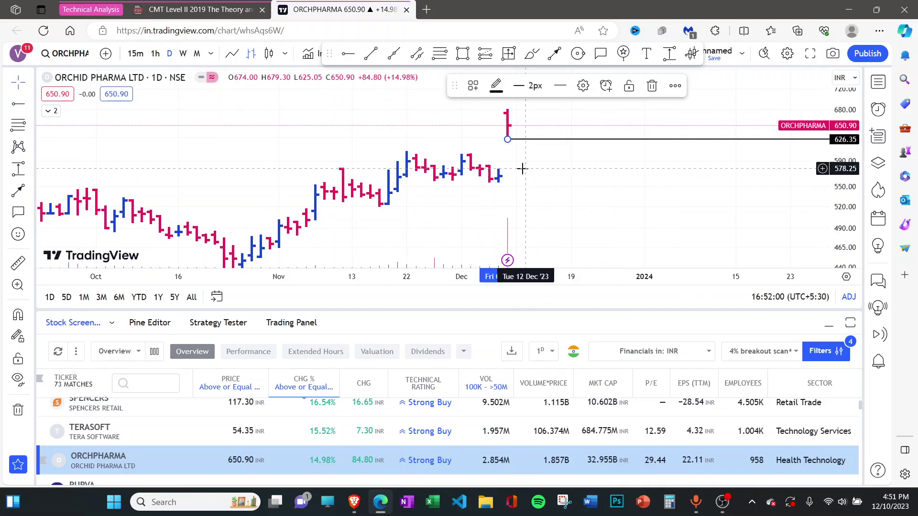
Load the PURVA chart from the screener results.
{"action": "scroll", "coordinate": [113, 475], "scroll_direction": "down", "scroll_amount": 1}
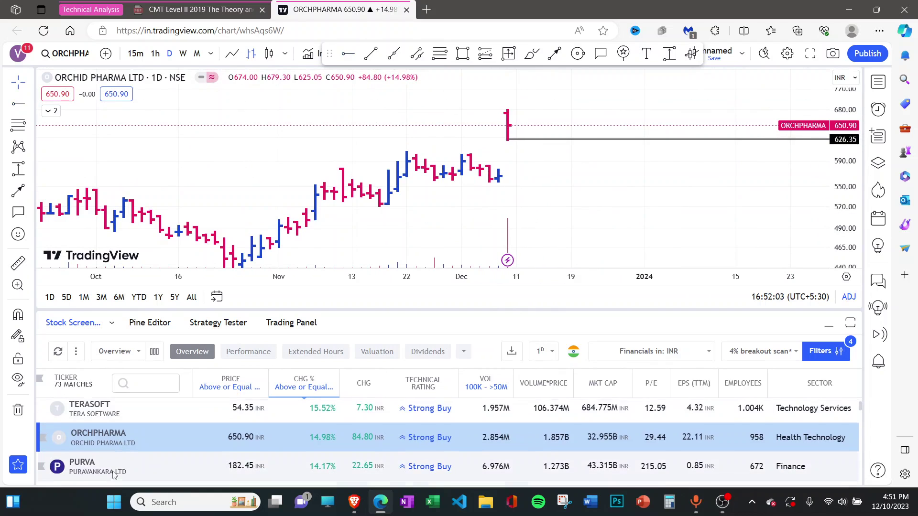
{"action": "scroll", "coordinate": [113, 474], "scroll_direction": "down", "scroll_amount": 1}
{"action": "left_click", "coordinate": [110, 466]}
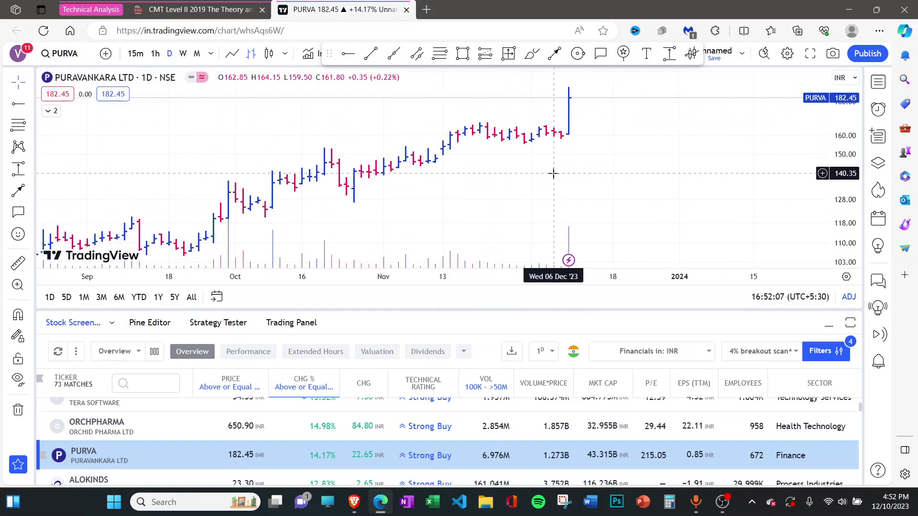
Draw a rectangle over PURVA's consolidation from 21 Nov to 8 Dec, between about 166.80 and 155.15, and remove it.
{"action": "scroll", "coordinate": [406, 136], "scroll_direction": "up", "scroll_amount": 5}
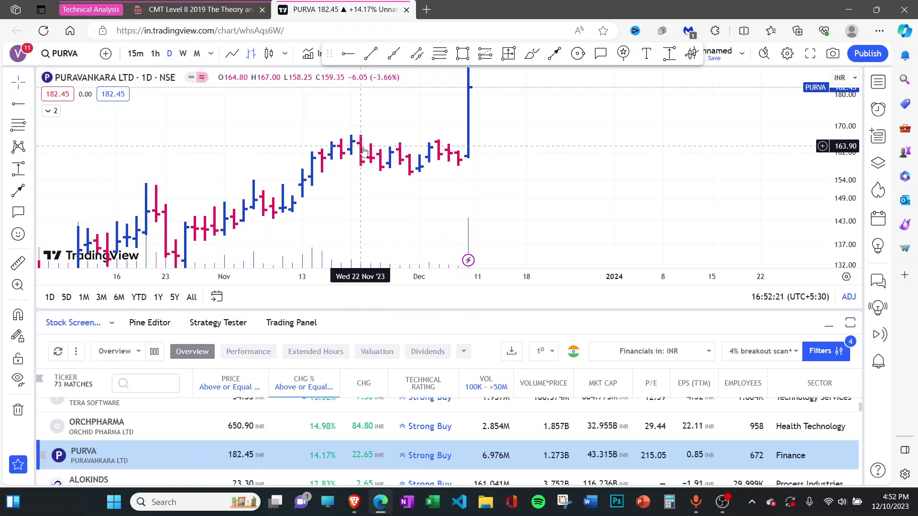
{"action": "left_click", "coordinate": [462, 53]}
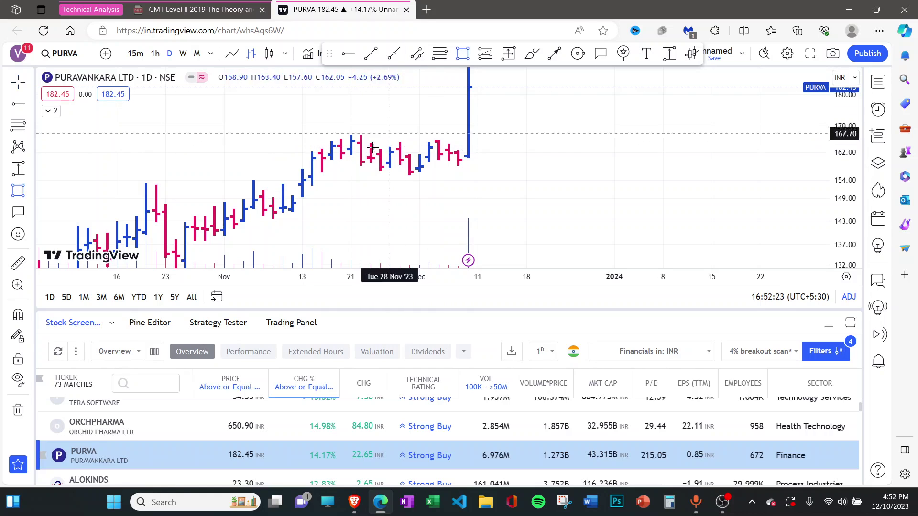
{"action": "left_click", "coordinate": [351, 137]}
{"action": "left_click", "coordinate": [478, 175]}
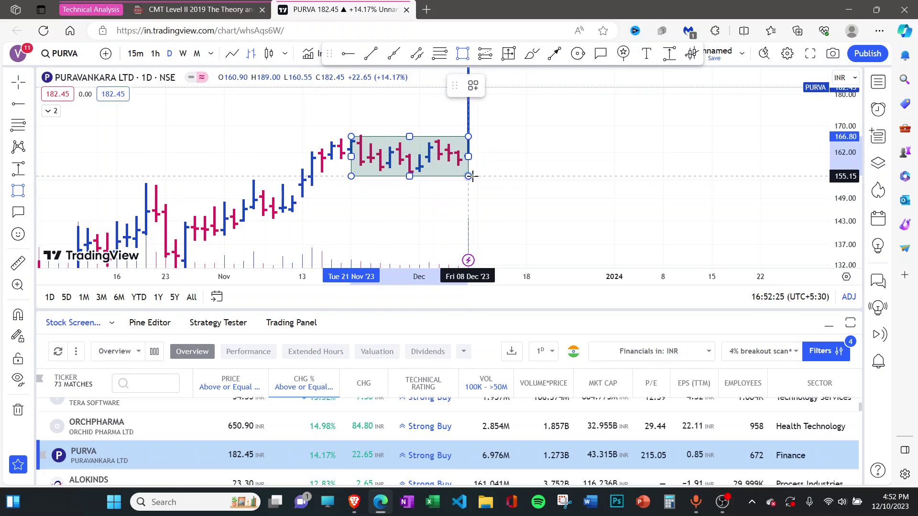
{"action": "left_click", "coordinate": [631, 86]}
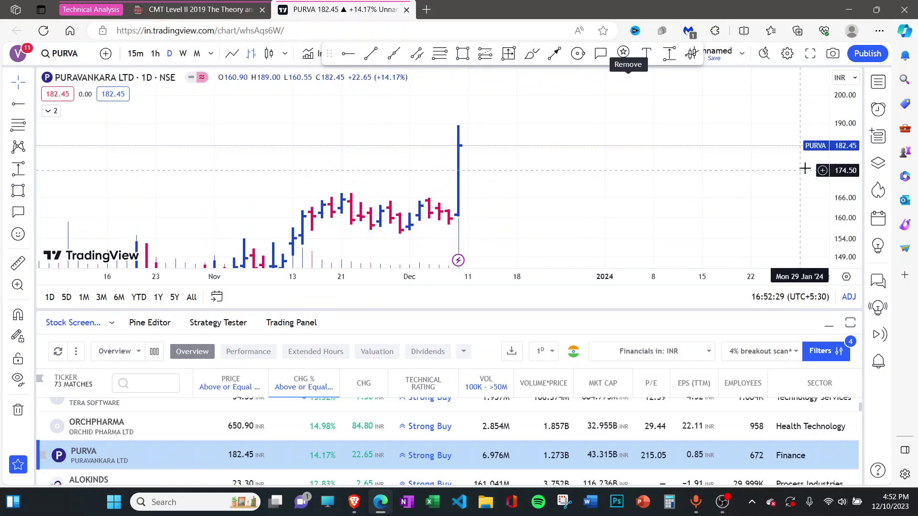
Add PURVA to the watchlist from its row in the screener results.
{"action": "scroll", "coordinate": [574, 203], "scroll_direction": "down", "scroll_amount": 3}
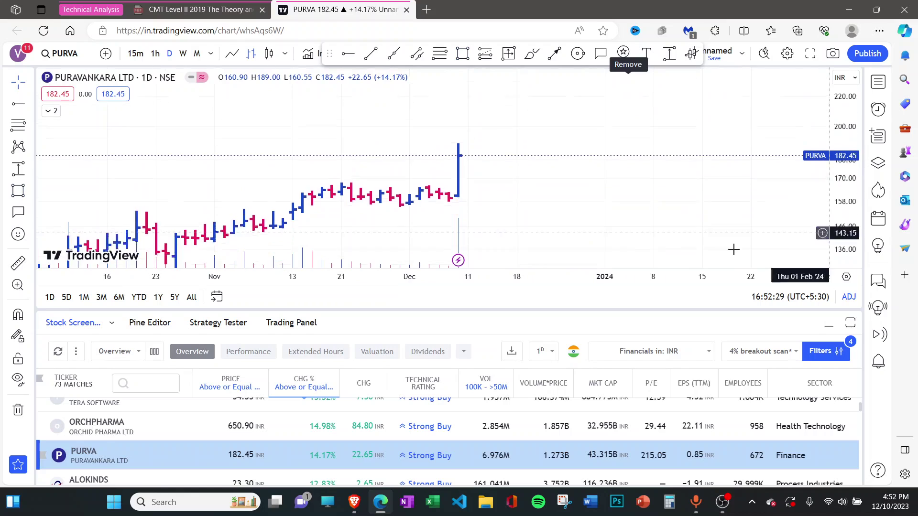
{"action": "right_click", "coordinate": [231, 457]}
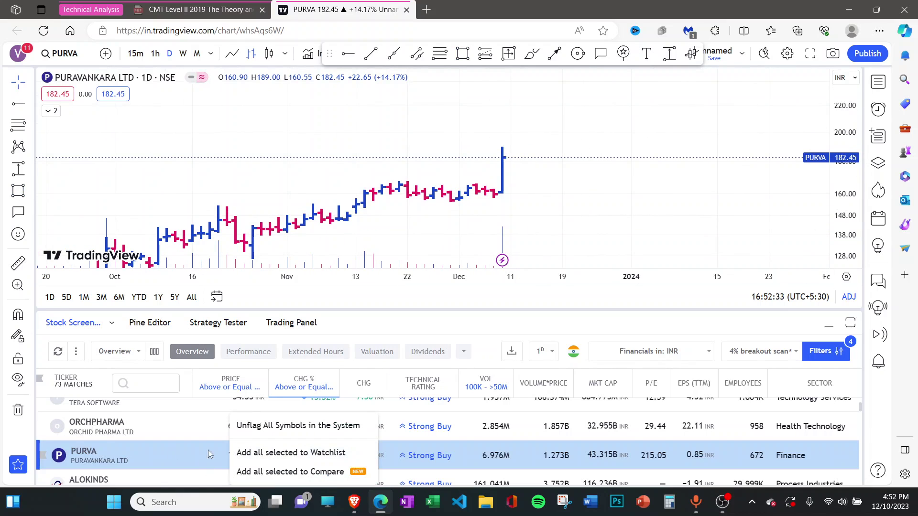
{"action": "left_click", "coordinate": [262, 453]}
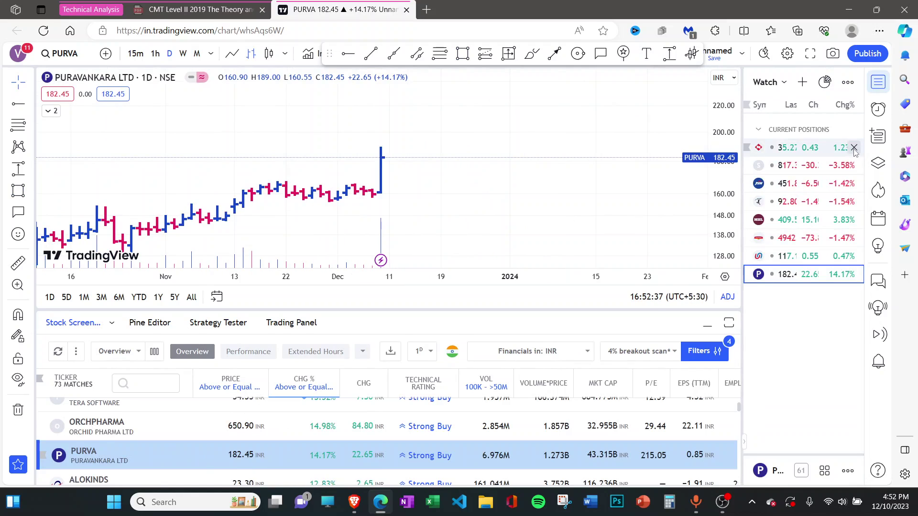
Remove the seven symbols listed above PURVA from the watchlist's Current Positions section and select PURVA.
{"action": "left_click", "coordinate": [854, 147]}
{"action": "left_click", "coordinate": [854, 147]}
{"action": "left_click", "coordinate": [854, 147]}
{"action": "left_click", "coordinate": [853, 147]}
{"action": "left_click", "coordinate": [854, 147]}
{"action": "left_click", "coordinate": [854, 148]}
{"action": "left_click", "coordinate": [853, 147]}
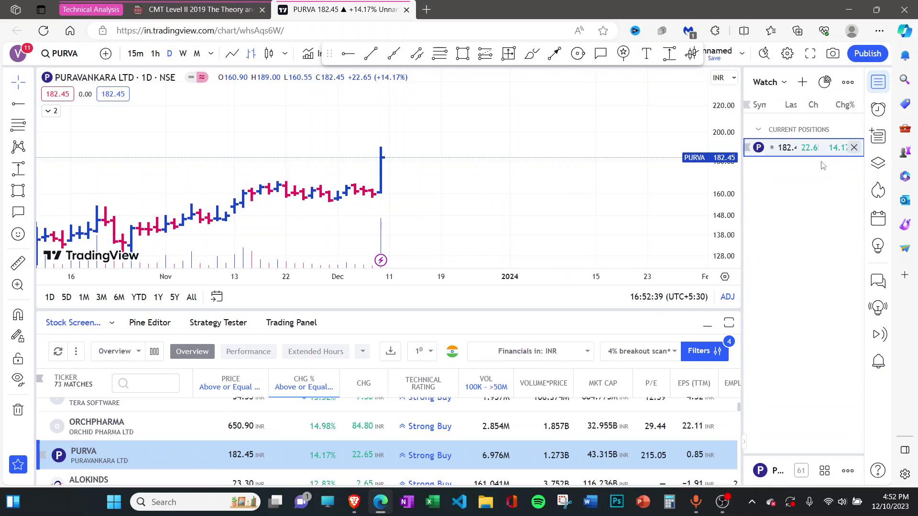
{"action": "left_click", "coordinate": [779, 150]}
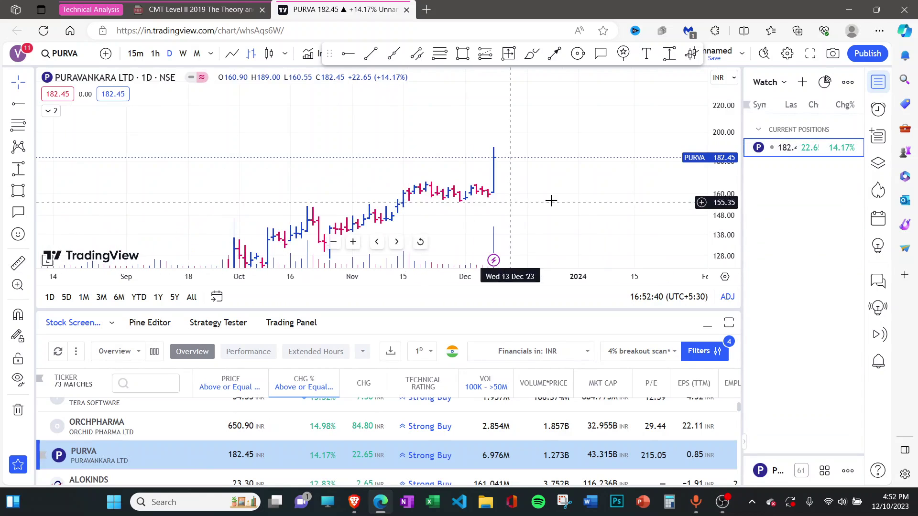
Enlarge the PURVA chart by collapsing the screener, brush a short sideways path after its latest bar, and undo the stroke.
{"action": "double_click", "coordinate": [571, 324]}
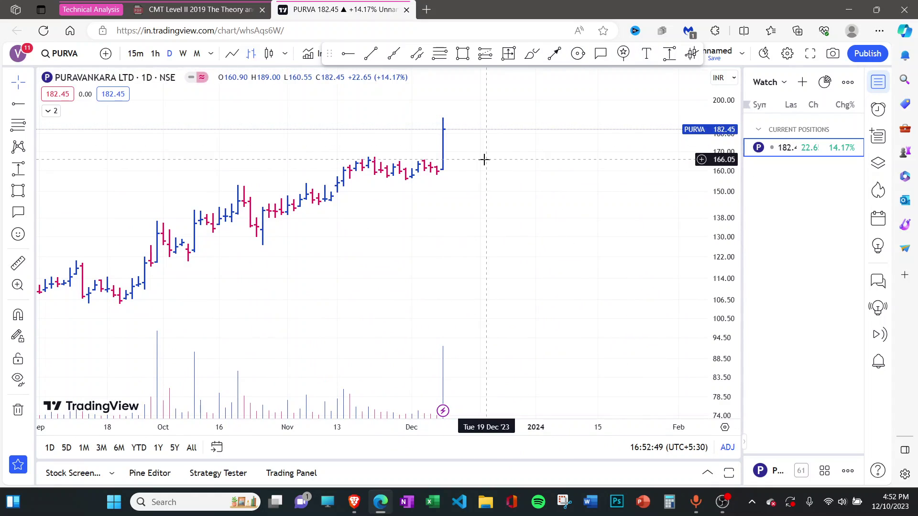
{"action": "left_click", "coordinate": [529, 60]}
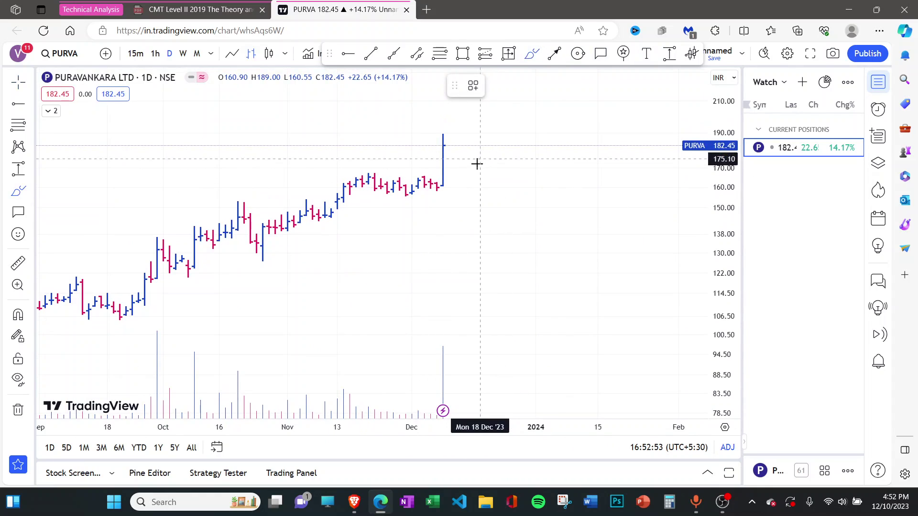
{"action": "left_click_drag", "start_coordinate": [448, 152], "coordinate": [451, 152]}
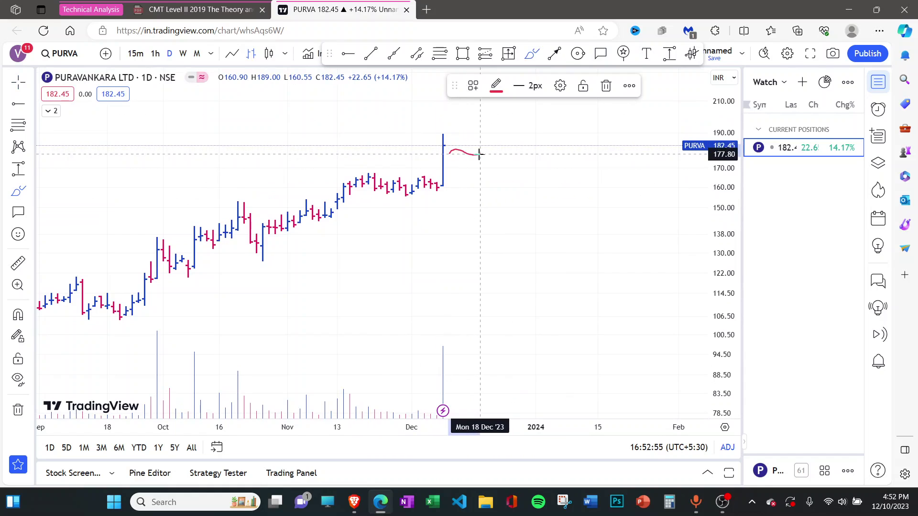
{"action": "key", "text": "ctrl+z"}
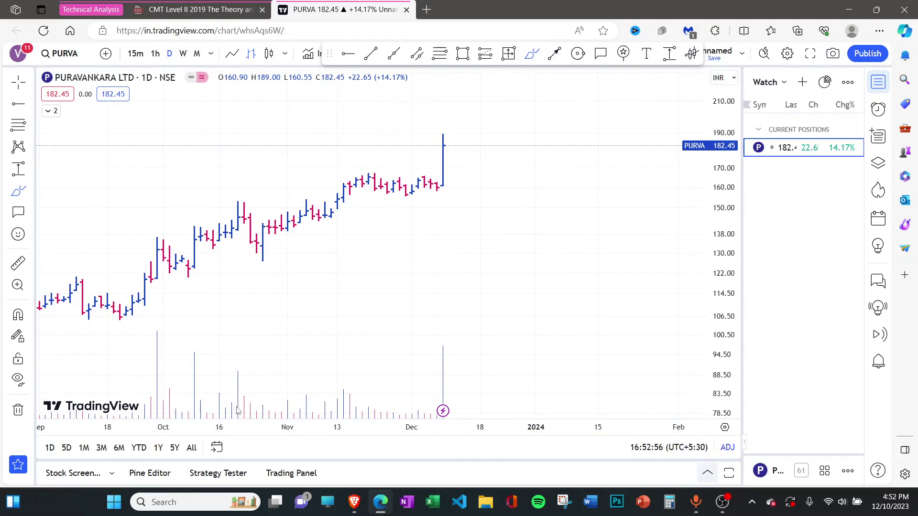
Restore the screener and load the SPENCERS chart from the results.
{"action": "left_click", "coordinate": [73, 473]}
{"action": "scroll", "coordinate": [113, 405], "scroll_direction": "up", "scroll_amount": 3}
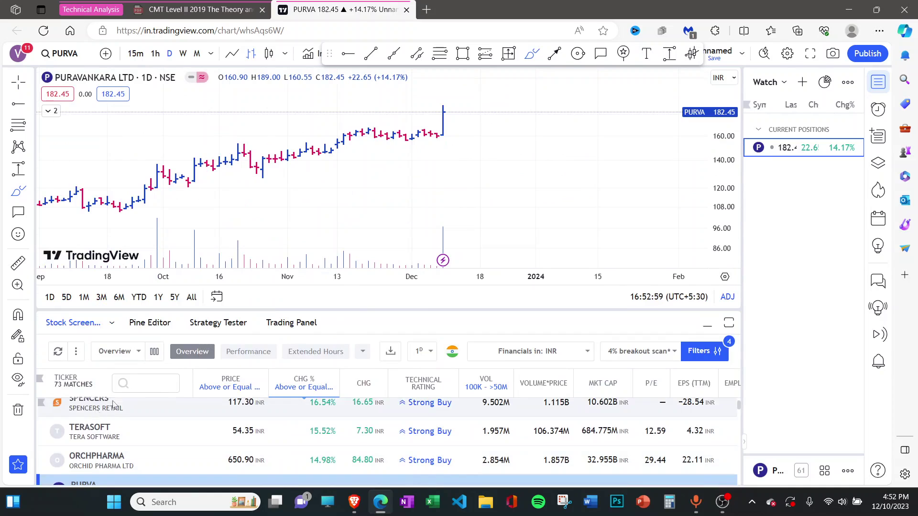
{"action": "left_click", "coordinate": [113, 406]}
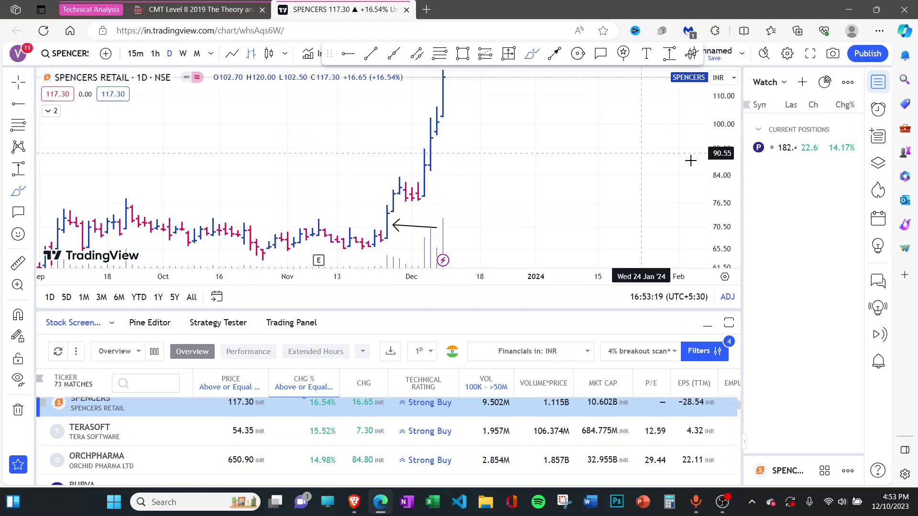
Load the PURVA chart from the watchlist, brush a falling path after its latest bar, and delete the stroke.
{"action": "left_click", "coordinate": [818, 148]}
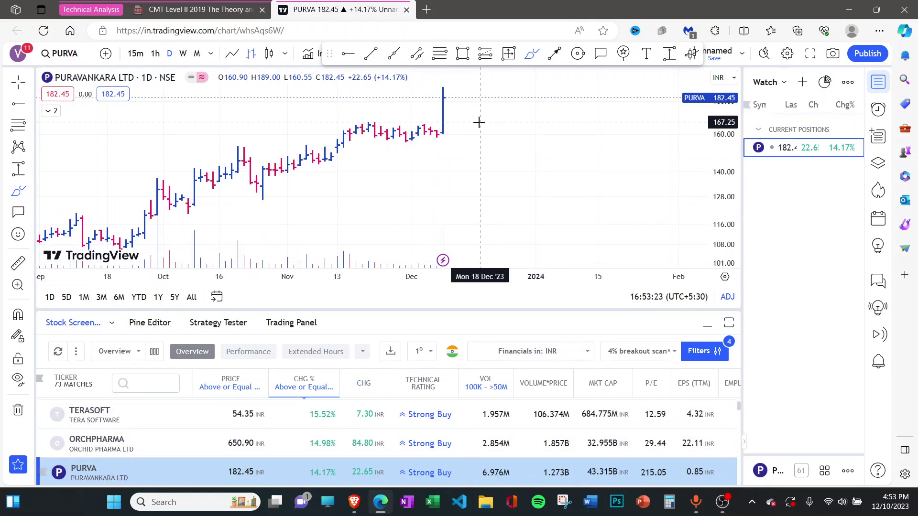
{"action": "left_click_drag", "start_coordinate": [480, 127], "coordinate": [492, 222]}
{"action": "left_click", "coordinate": [607, 87]}
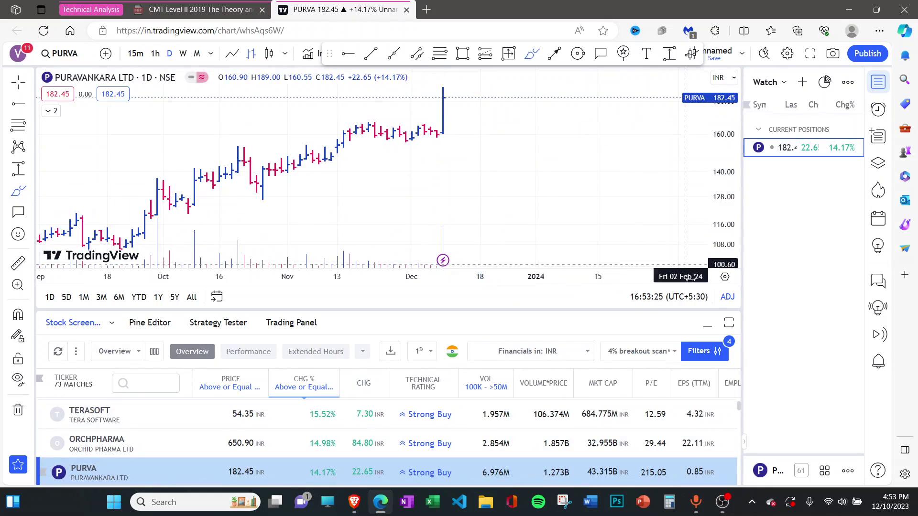
Collapse the screener, brush a rising path from PURVA's latest bar, and delete the stroke.
{"action": "left_click", "coordinate": [706, 327]}
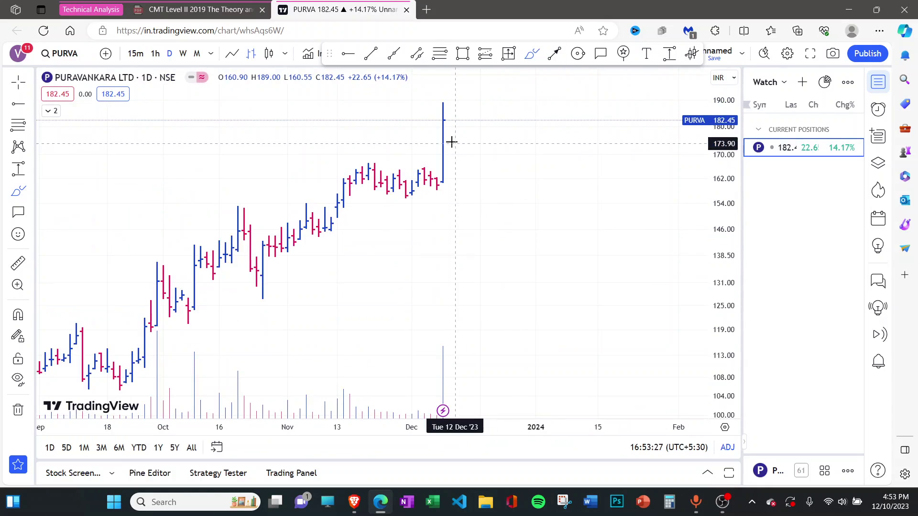
{"action": "left_click_drag", "start_coordinate": [451, 142], "coordinate": [490, 112]}
{"action": "left_click", "coordinate": [604, 87]}
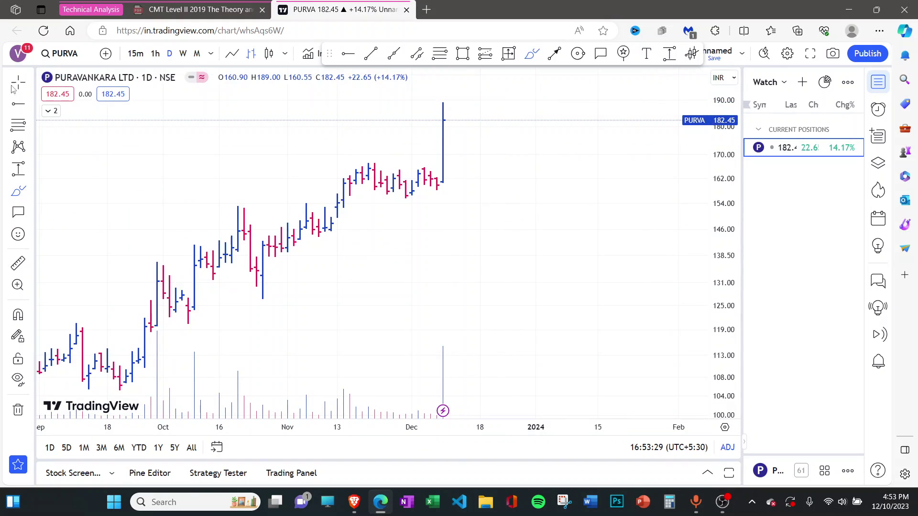
Brush a falling path beside the lower part of PURVA's latest breakout bar and remove it.
{"action": "scroll", "coordinate": [686, 267], "scroll_direction": "up", "scroll_amount": 2}
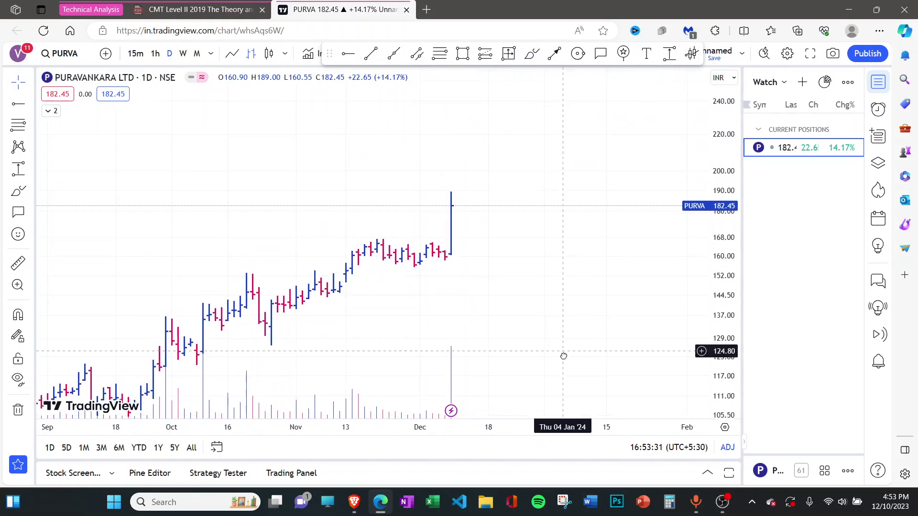
{"action": "scroll", "coordinate": [465, 224], "scroll_direction": "up", "scroll_amount": 1}
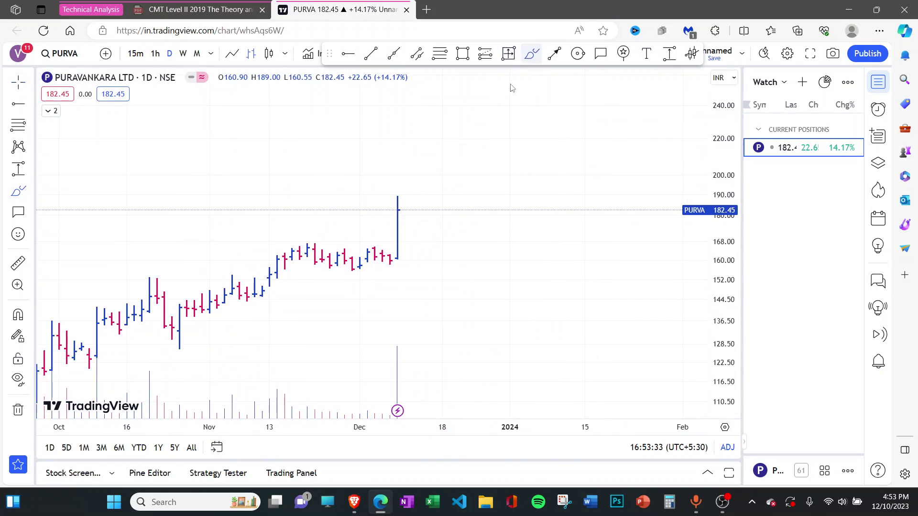
{"action": "mouse_move", "coordinate": [404, 225]}
{"action": "left_mouse_down"}
{"action": "mouse_move", "coordinate": [436, 223]}
{"action": "mouse_move", "coordinate": [424, 237]}
{"action": "mouse_move", "coordinate": [427, 257]}
{"action": "left_mouse_up"}
{"action": "key", "text": "ctrl+z"}
{"action": "left_click", "coordinate": [606, 85]}
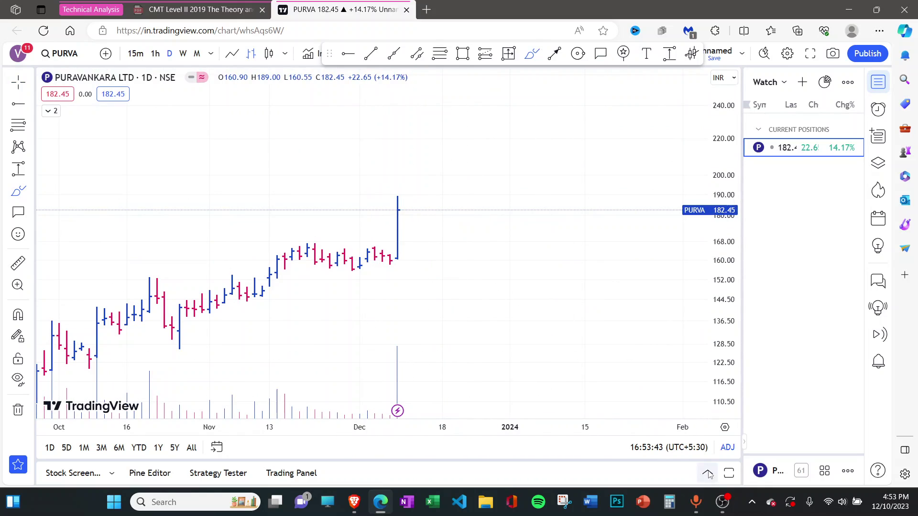
Brush an arc over PURVA's consolidation from late November to about 6 December and undo it.
{"action": "scroll", "coordinate": [308, 283], "scroll_direction": "down", "scroll_amount": 3}
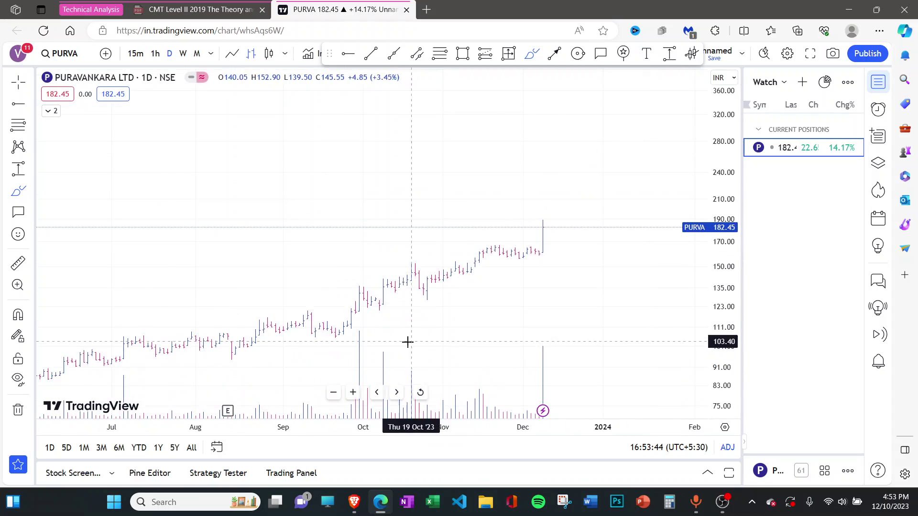
{"action": "scroll", "coordinate": [407, 342], "scroll_direction": "down", "scroll_amount": 3}
{"action": "scroll", "coordinate": [494, 297], "scroll_direction": "up", "scroll_amount": 1}
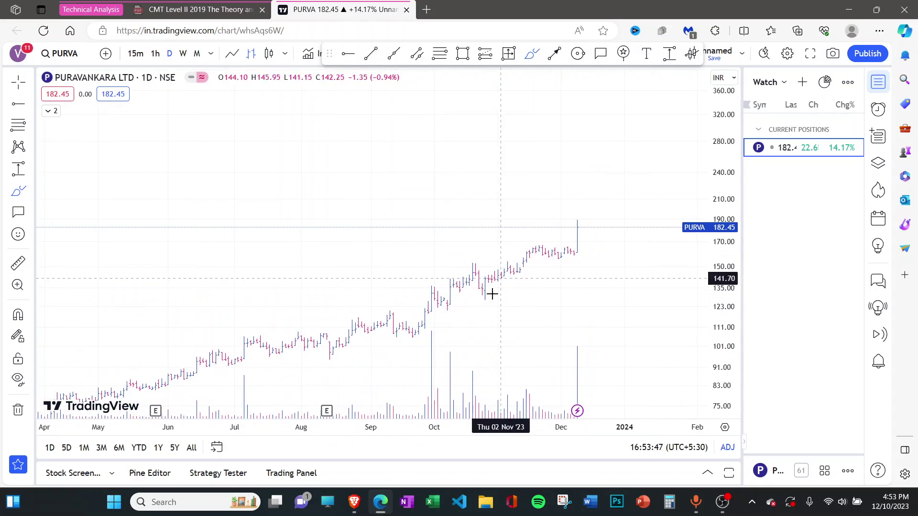
{"action": "scroll", "coordinate": [550, 254], "scroll_direction": "up", "scroll_amount": 2}
{"action": "left_click", "coordinate": [506, 246]}
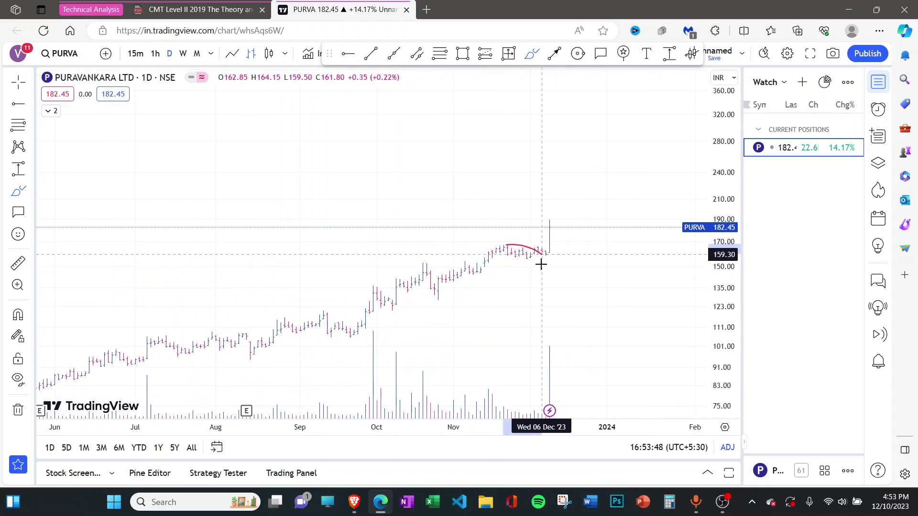
{"action": "left_click", "coordinate": [540, 264]}
{"action": "key", "text": "ctrl+z"}
{"action": "key", "text": "ctrl+z"}
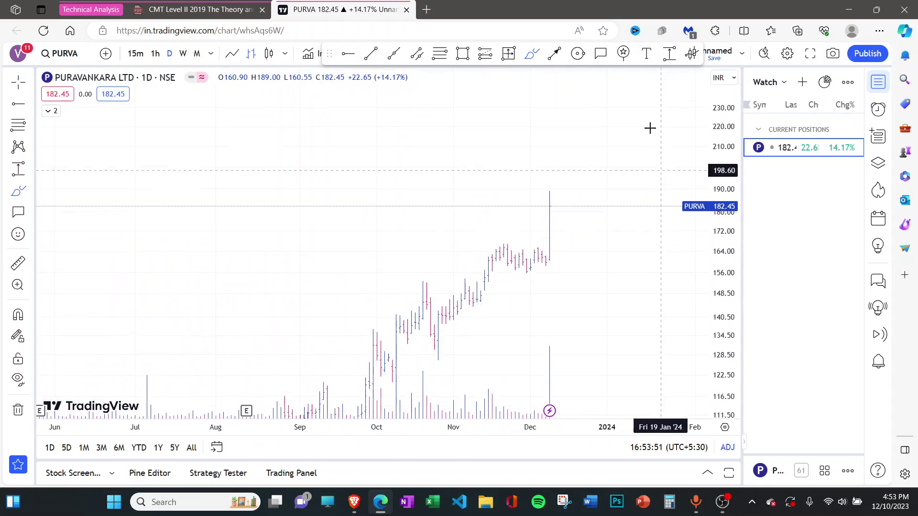
Examine PURVA's breakout bar up close, and load the ALOKINDS chart from the restored screener's results.
{"action": "scroll", "coordinate": [471, 256], "scroll_direction": "up", "scroll_amount": 3}
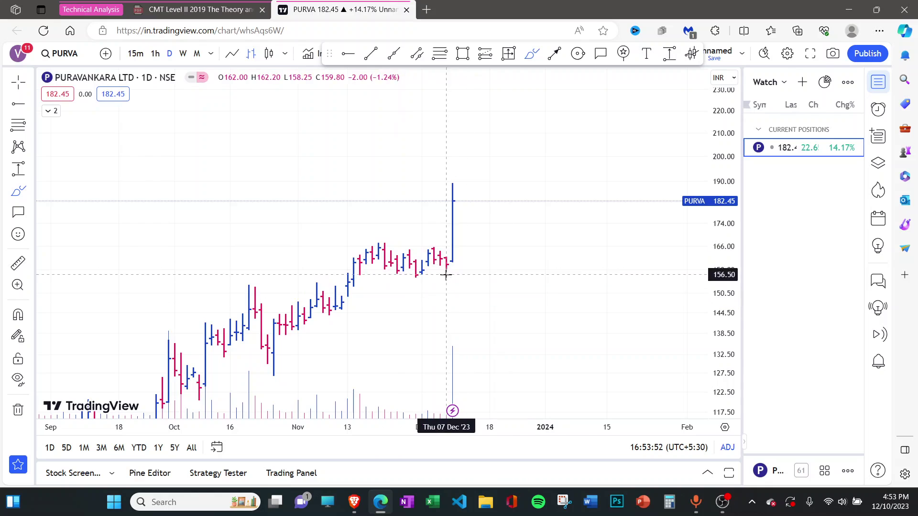
{"action": "scroll", "coordinate": [445, 275], "scroll_direction": "up", "scroll_amount": 2}
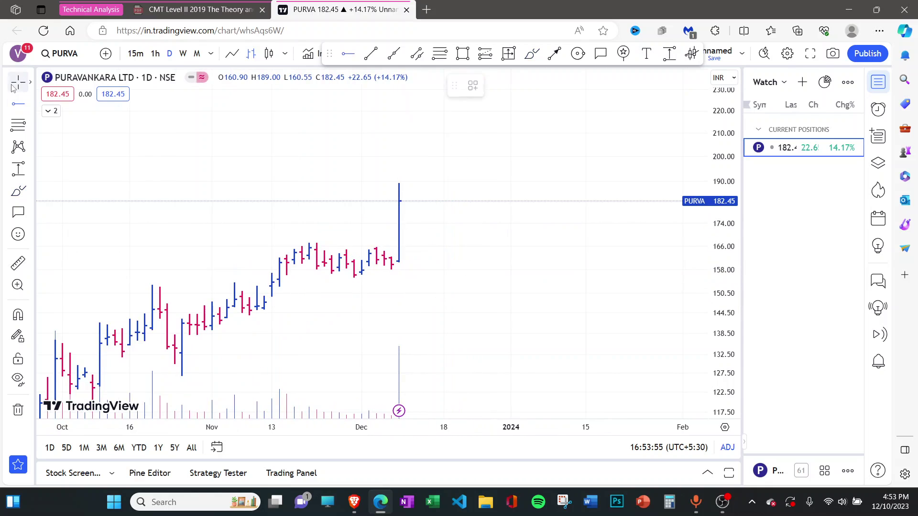
{"action": "left_click_drag", "start_coordinate": [455, 260], "coordinate": [664, 240]}
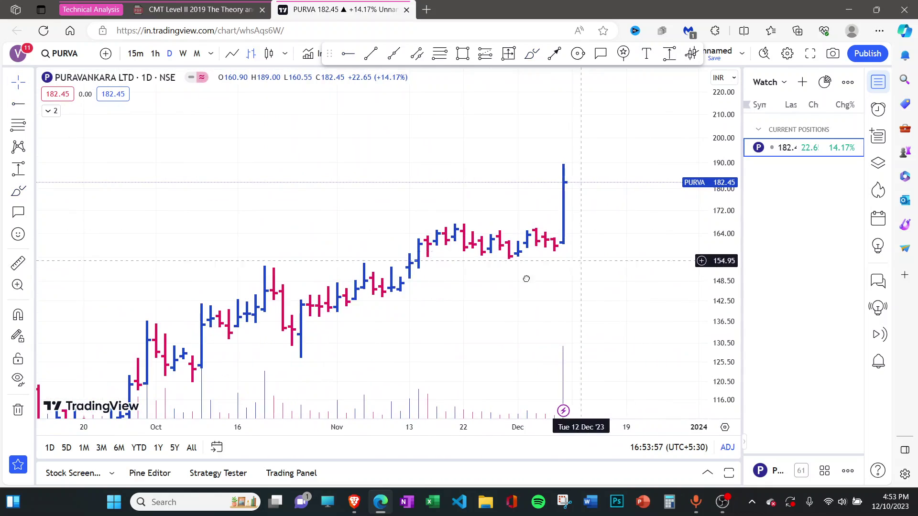
{"action": "scroll", "coordinate": [526, 279], "scroll_direction": "right", "scroll_amount": 3}
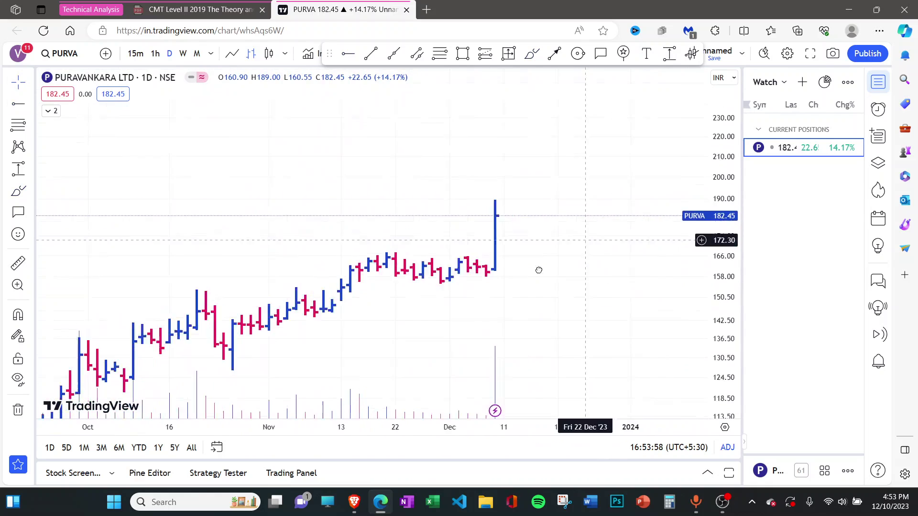
{"action": "left_click_drag", "start_coordinate": [538, 270], "coordinate": [487, 256]}
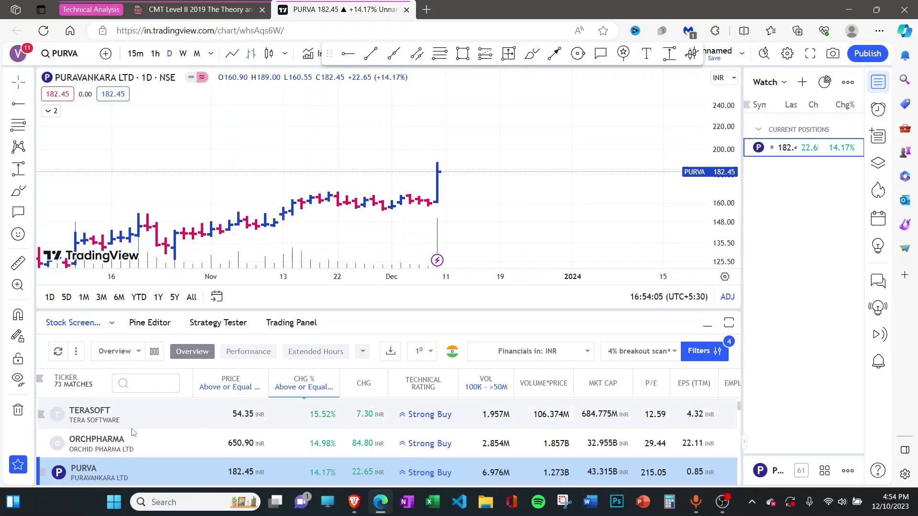
{"action": "scroll", "coordinate": [117, 458], "scroll_direction": "down", "scroll_amount": 1}
{"action": "key", "text": "Down"}
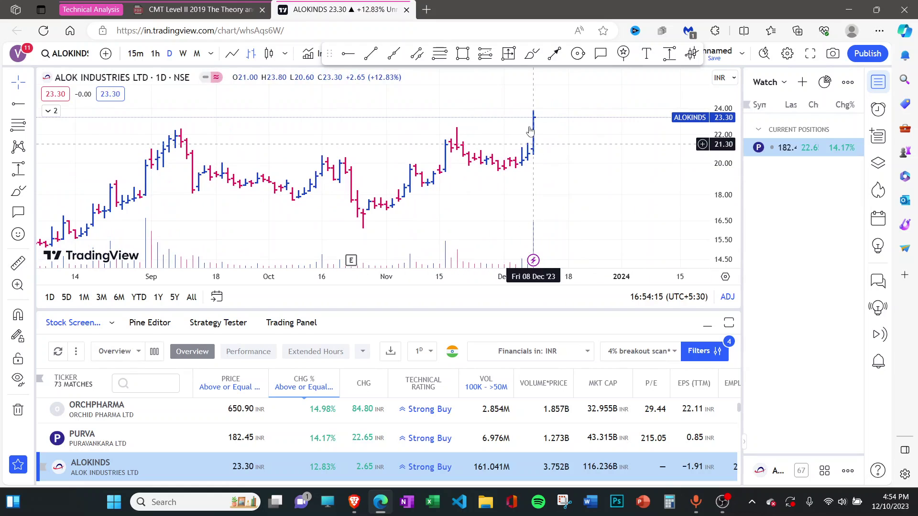
Draw a trend line across ALOKINDS's highs, from the 8 Sep high at about 22.45 through the November high to beyond the latest bar.
{"action": "scroll", "coordinate": [506, 133], "scroll_direction": "down", "scroll_amount": 3}
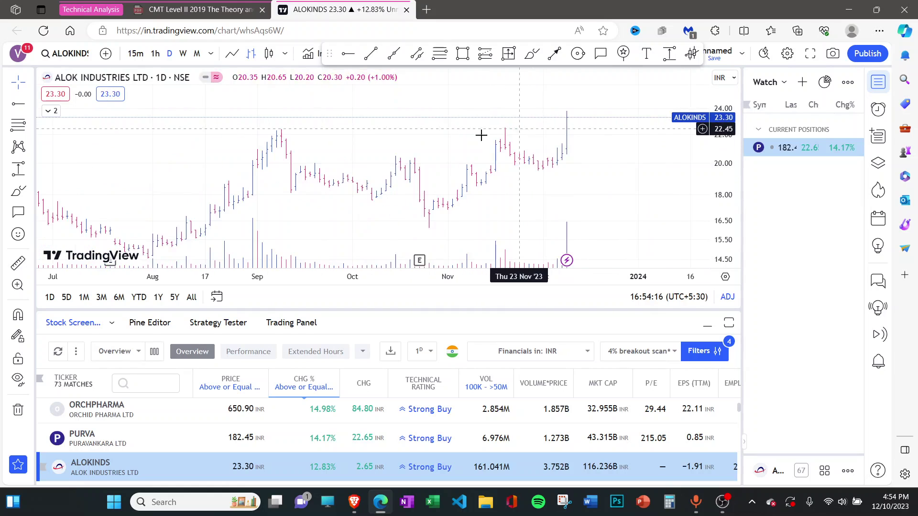
{"action": "left_click", "coordinate": [370, 53]}
{"action": "left_click", "coordinate": [238, 128]}
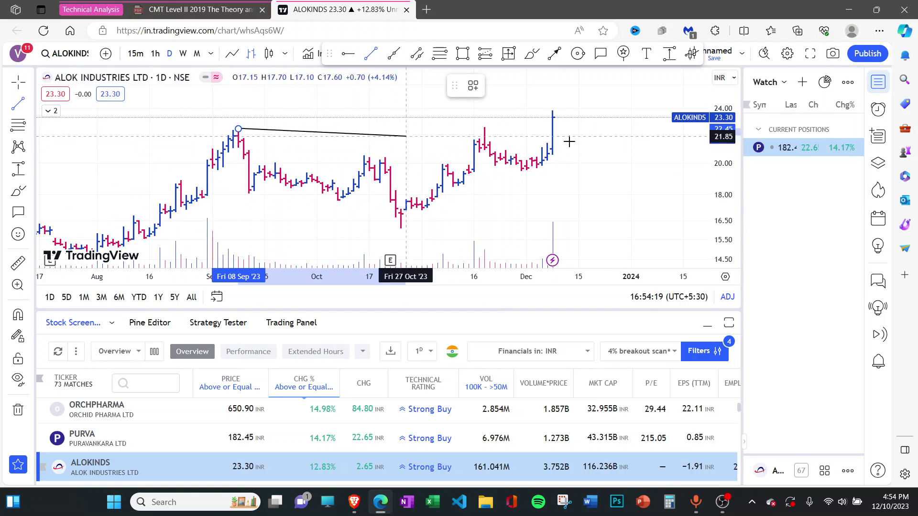
{"action": "left_click", "coordinate": [582, 127]}
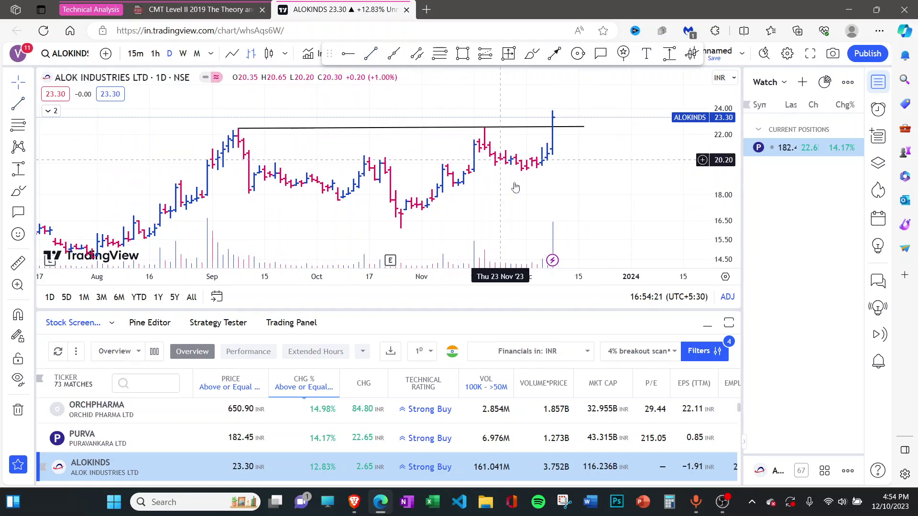
{"action": "scroll", "coordinate": [529, 216], "scroll_direction": "down", "scroll_amount": 3}
{"action": "scroll", "coordinate": [530, 216], "scroll_direction": "up", "scroll_amount": 5}
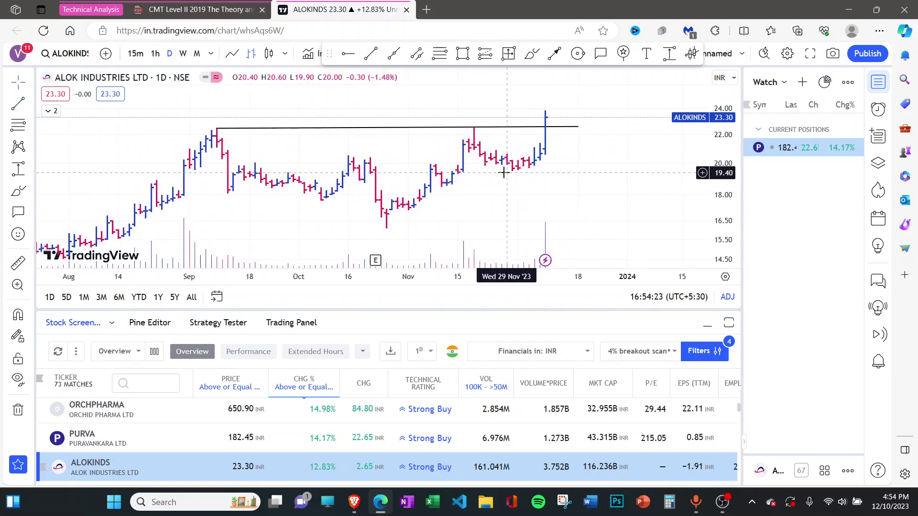
Load the GMRINFRA chart from the screener results and review its price history back to July.
{"action": "scroll", "coordinate": [110, 468], "scroll_direction": "down", "scroll_amount": 1}
{"action": "left_click", "coordinate": [110, 468]}
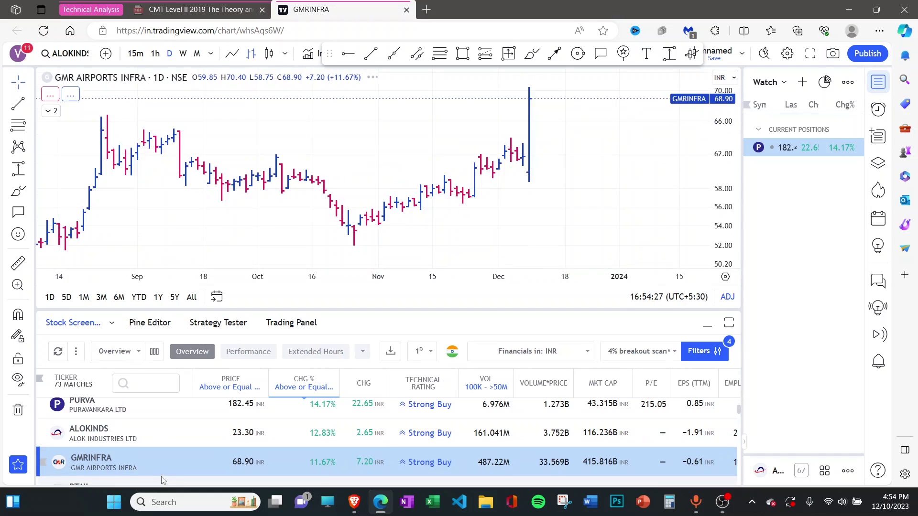
{"action": "scroll", "coordinate": [591, 168], "scroll_direction": "down", "scroll_amount": 2}
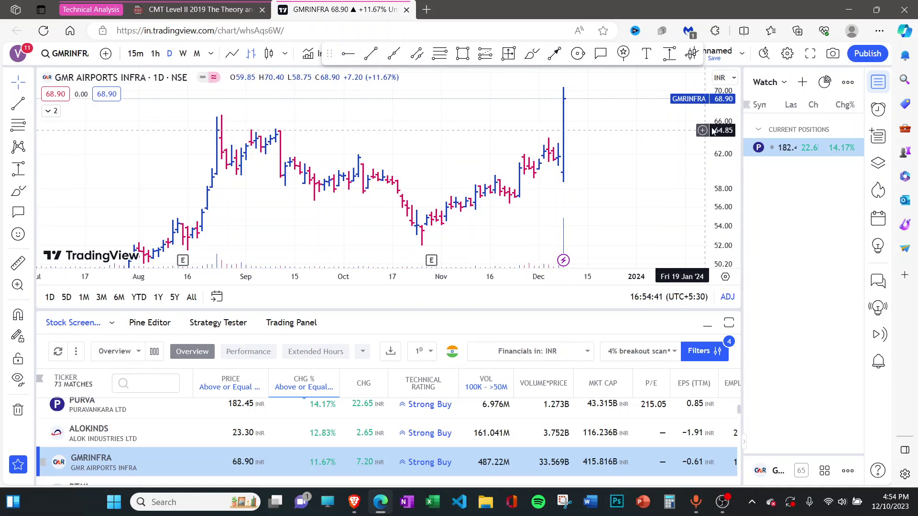
{"action": "left_click_drag", "start_coordinate": [544, 237], "coordinate": [540, 240]}
{"action": "scroll", "coordinate": [114, 472], "scroll_direction": "down", "scroll_amount": 2}
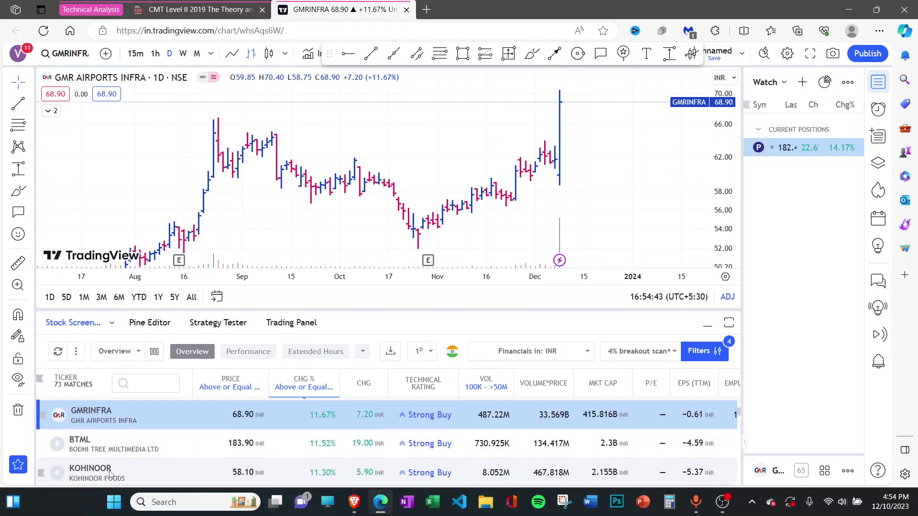
Load the IREDA chart from the screener results and circle its early-December consolidation, centred on 4 Dec at about 63.90.
{"action": "scroll", "coordinate": [114, 472], "scroll_direction": "down", "scroll_amount": 2}
{"action": "left_click", "coordinate": [139, 459]}
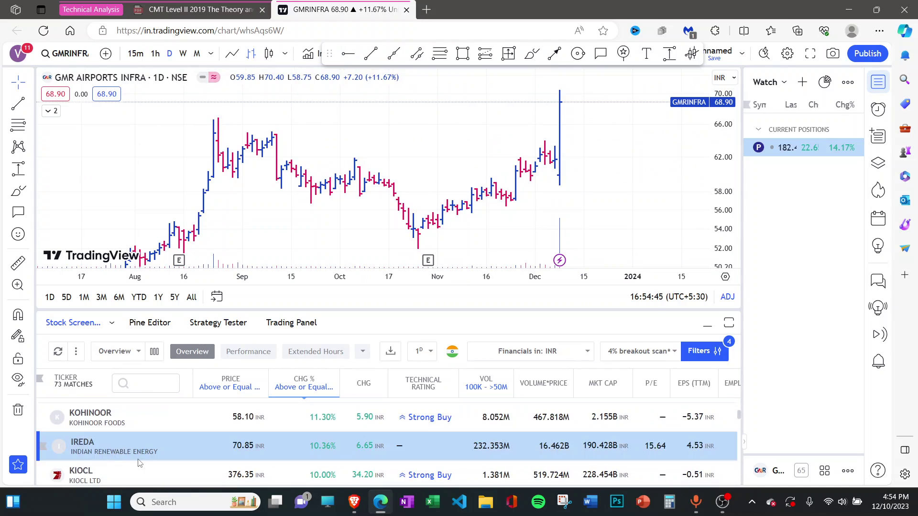
{"action": "scroll", "coordinate": [561, 213], "scroll_direction": "up", "scroll_amount": 5}
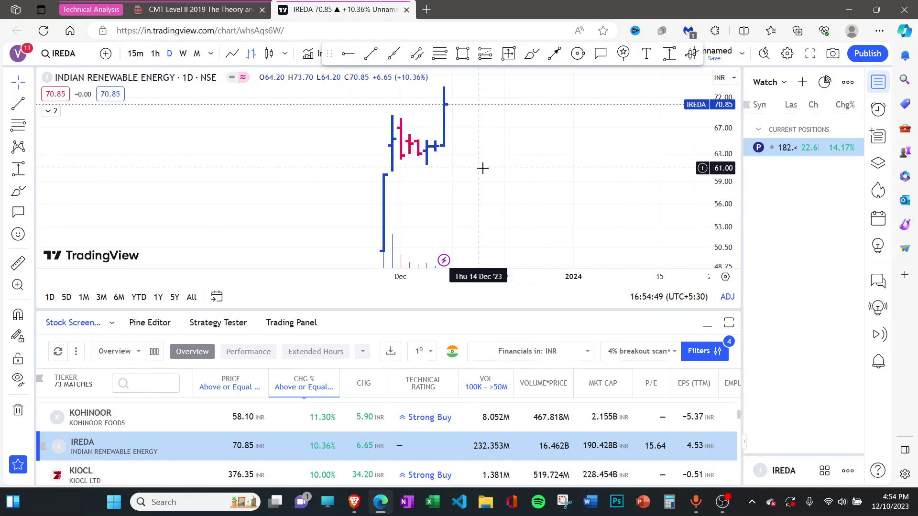
{"action": "key", "text": "alt+shift+c"}
{"action": "left_click", "coordinate": [409, 170]}
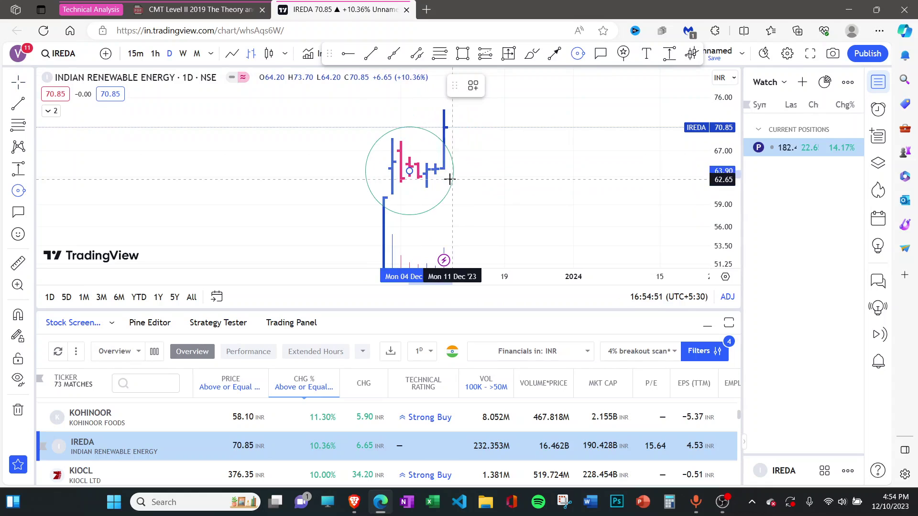
{"action": "left_click", "coordinate": [443, 180]}
{"action": "left_click", "coordinate": [450, 194]}
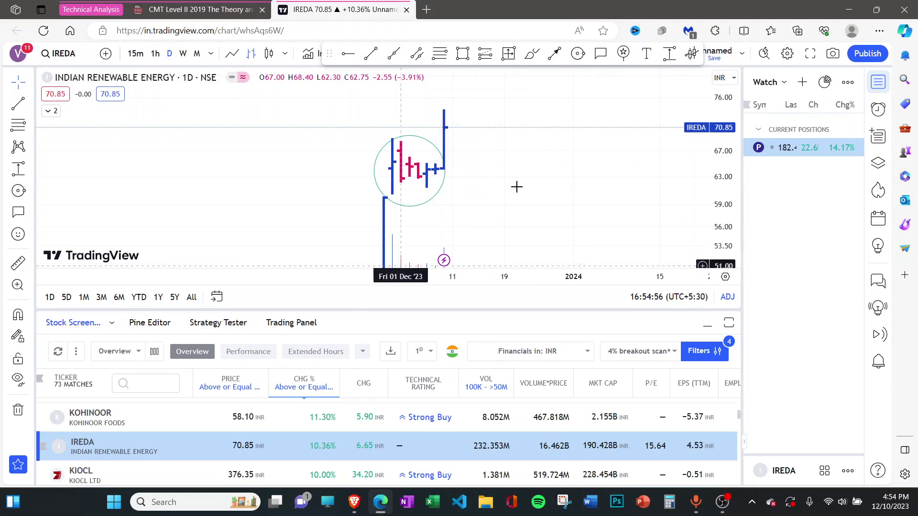
{"action": "left_click", "coordinate": [538, 56]}
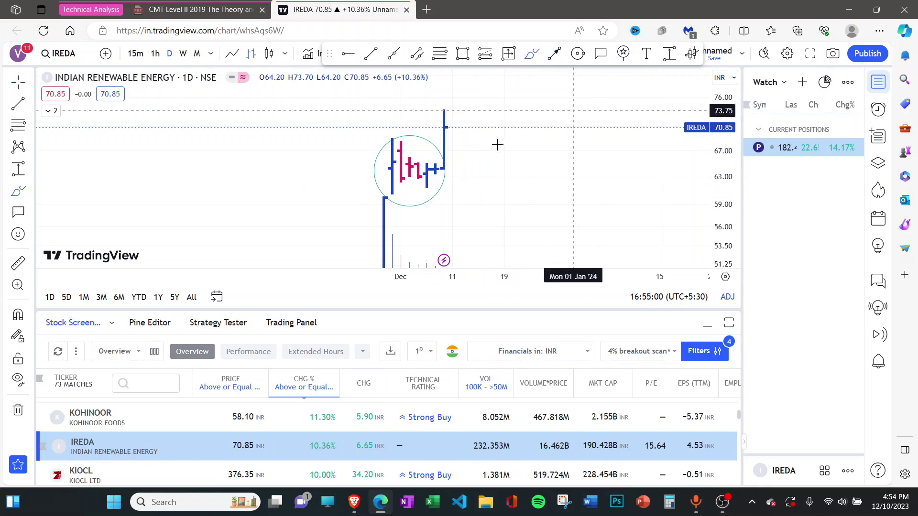
{"action": "left_click_drag", "start_coordinate": [725, 186], "coordinate": [722, 205]}
Load the CREATIVE chart from the screener results and review its price history back to July.
{"action": "scroll", "coordinate": [115, 459], "scroll_direction": "down", "scroll_amount": 1}
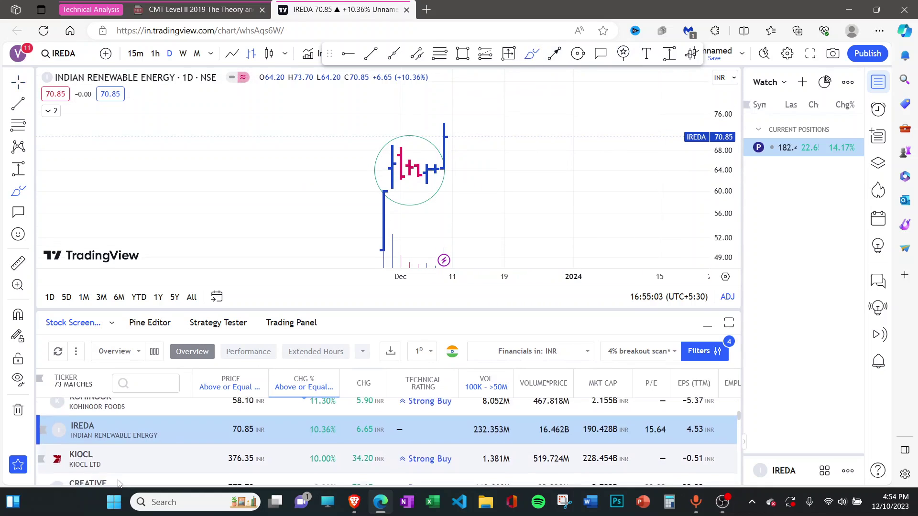
{"action": "left_click", "coordinate": [115, 462]}
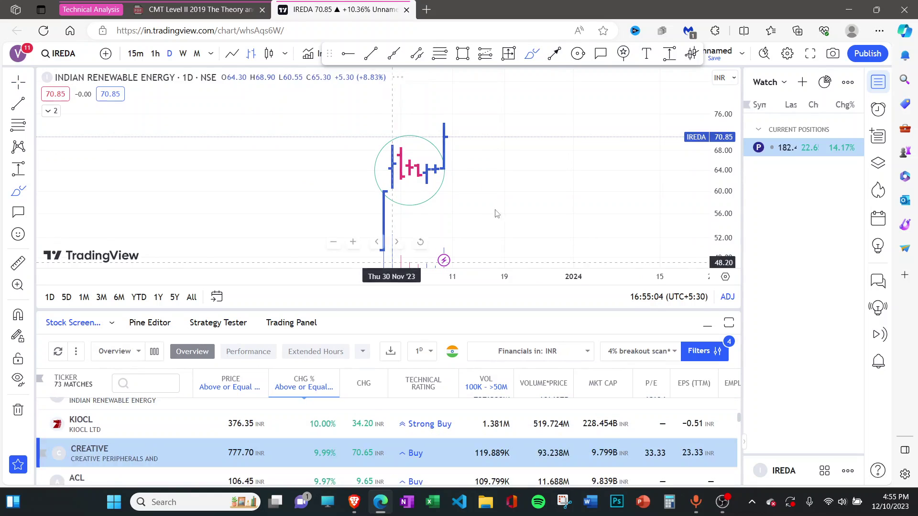
{"action": "scroll", "coordinate": [493, 181], "scroll_direction": "down", "scroll_amount": 1}
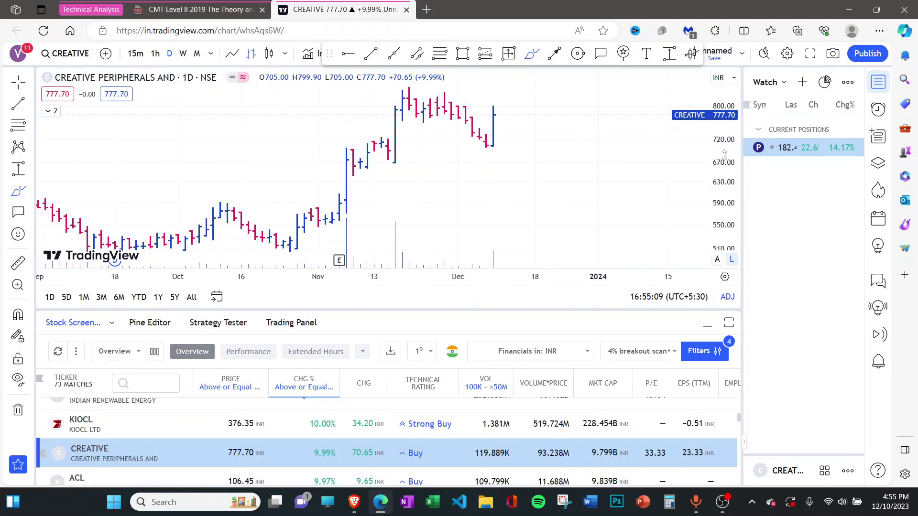
{"action": "scroll", "coordinate": [615, 215], "scroll_direction": "down", "scroll_amount": 2}
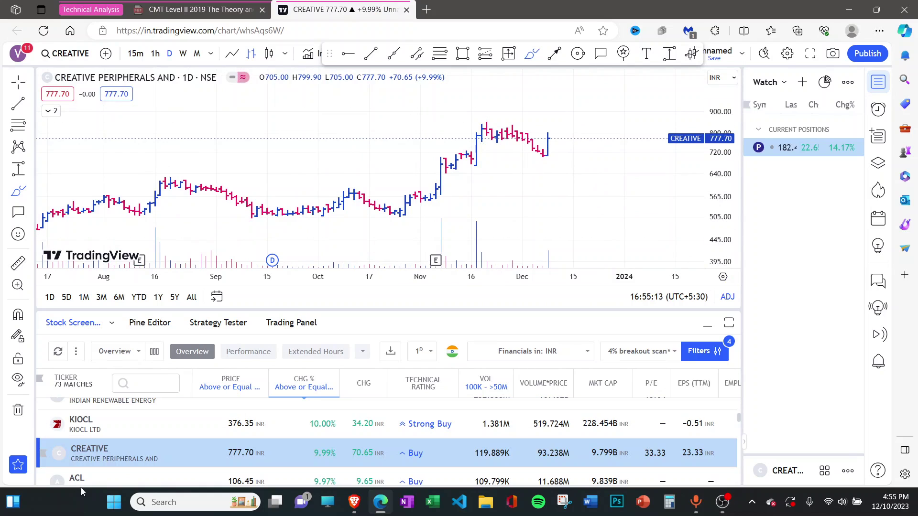
Load the ACL chart from the screener results and examine its long consolidation since August and the latest bars' volume.
{"action": "scroll", "coordinate": [95, 482], "scroll_direction": "down", "scroll_amount": 1}
{"action": "key", "text": "Down"}
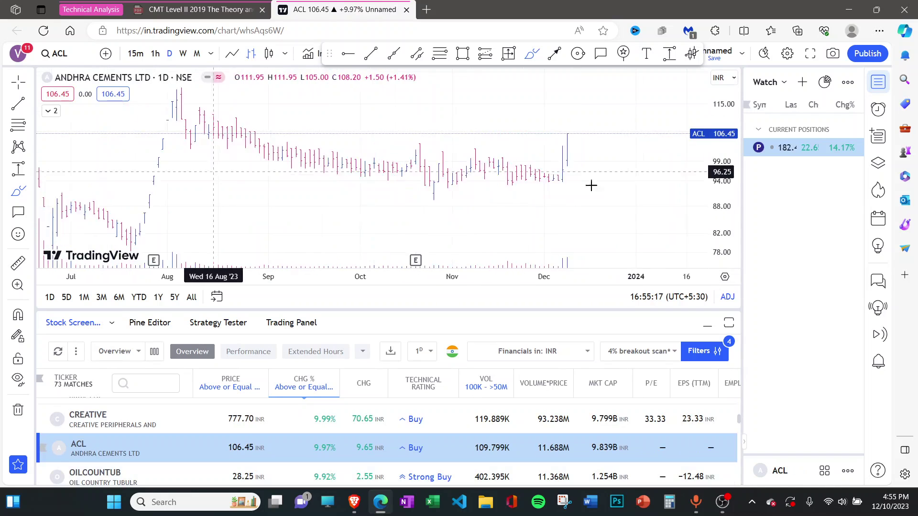
{"action": "scroll", "coordinate": [185, 123], "scroll_direction": "up", "scroll_amount": 1}
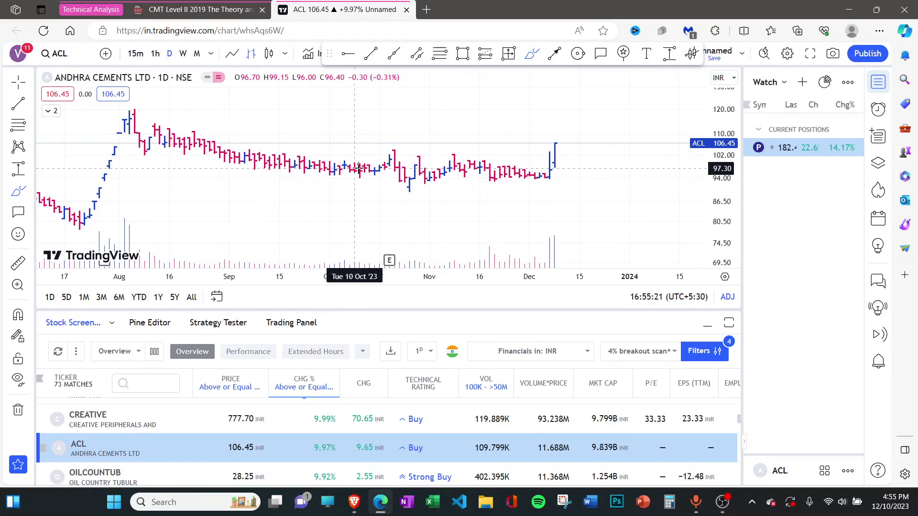
{"action": "scroll", "coordinate": [263, 138], "scroll_direction": "down", "scroll_amount": 2}
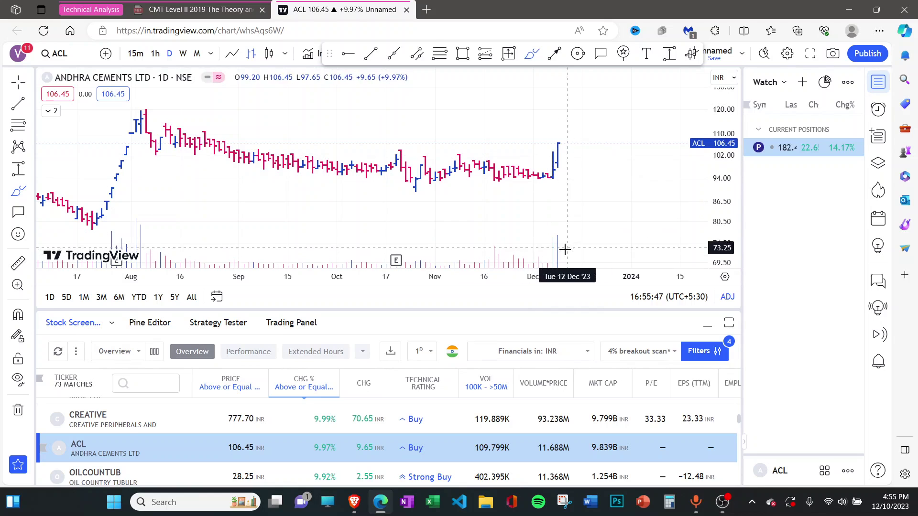
Load the IBREALEST chart from the screener results, examine its latest breakout bar, and add the stock to the watchlist.
{"action": "scroll", "coordinate": [115, 471], "scroll_direction": "down", "scroll_amount": 1}
{"action": "left_click", "coordinate": [114, 473]}
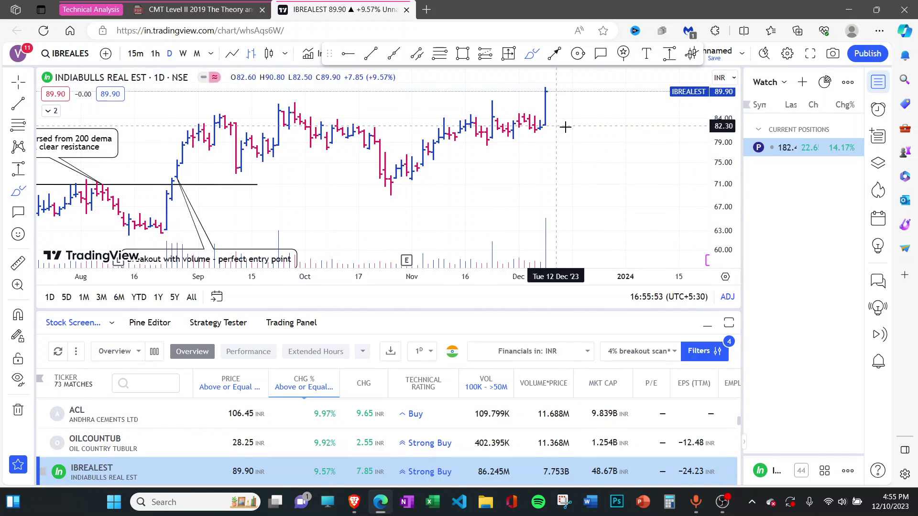
{"action": "scroll", "coordinate": [455, 189], "scroll_direction": "up", "scroll_amount": 3}
{"action": "scroll", "coordinate": [518, 129], "scroll_direction": "up", "scroll_amount": 2}
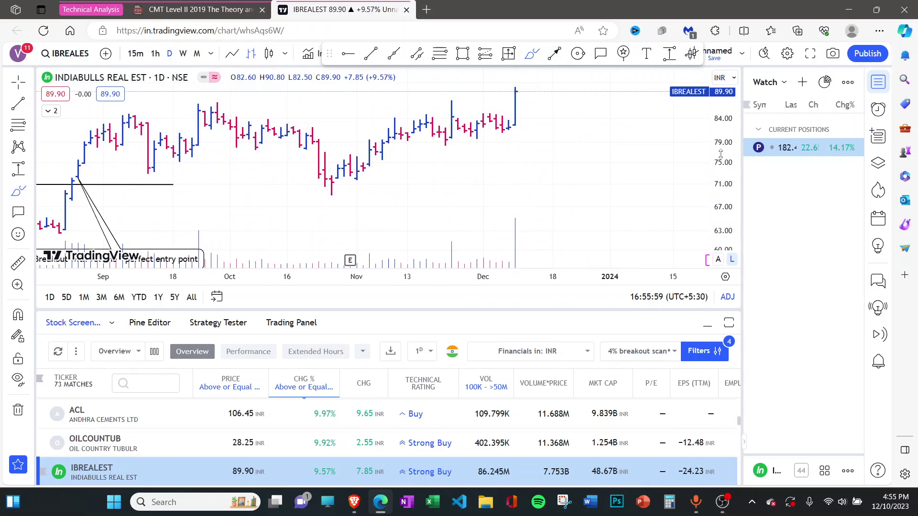
{"action": "right_click", "coordinate": [100, 473]}
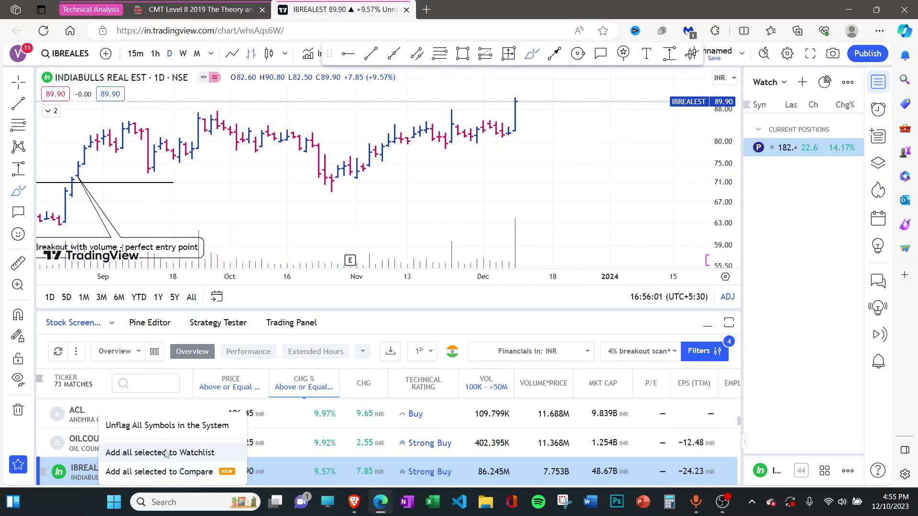
{"action": "left_click", "coordinate": [162, 453]}
Load the PATELENG chart from the screener results and examine the bars leading up to the 8 Dec breakout.
{"action": "scroll", "coordinate": [114, 466], "scroll_direction": "down", "scroll_amount": 1}
{"action": "scroll", "coordinate": [115, 467], "scroll_direction": "down", "scroll_amount": 2}
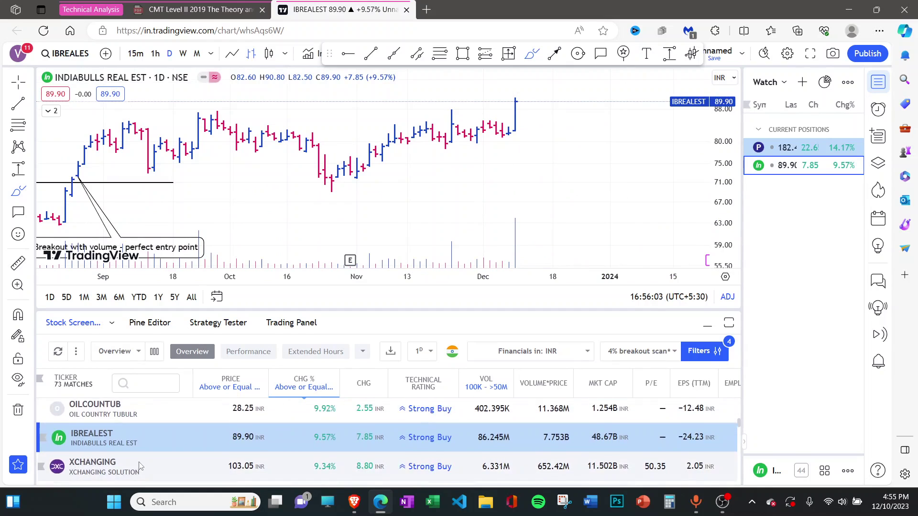
{"action": "left_click", "coordinate": [136, 468]}
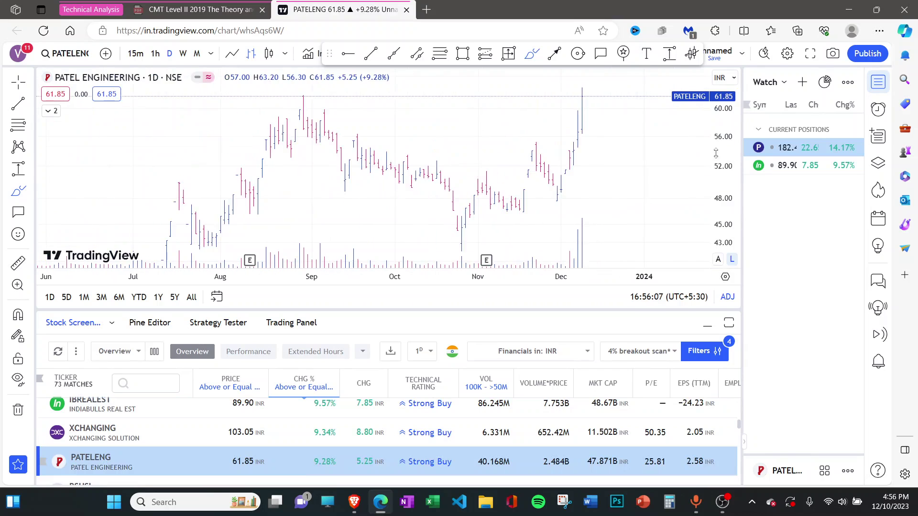
{"action": "scroll", "coordinate": [573, 170], "scroll_direction": "up", "scroll_amount": 2}
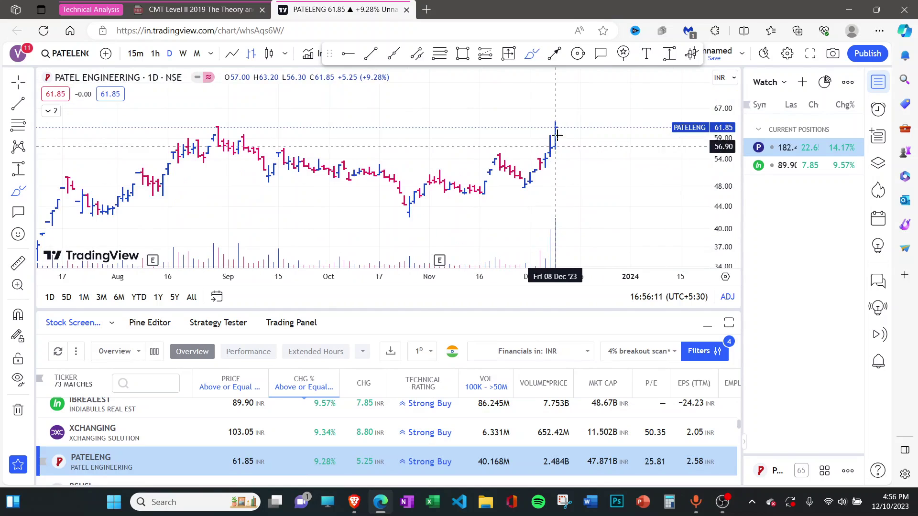
Load the INFIBEAM chart from the screener results.
{"action": "scroll", "coordinate": [94, 478], "scroll_direction": "down", "scroll_amount": 3}
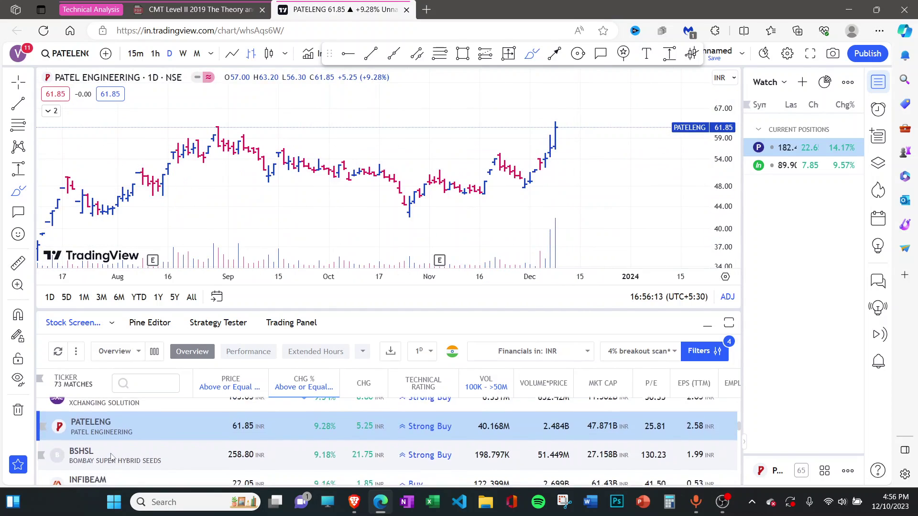
{"action": "scroll", "coordinate": [94, 472], "scroll_direction": "down", "scroll_amount": 1}
{"action": "left_click", "coordinate": [103, 451]}
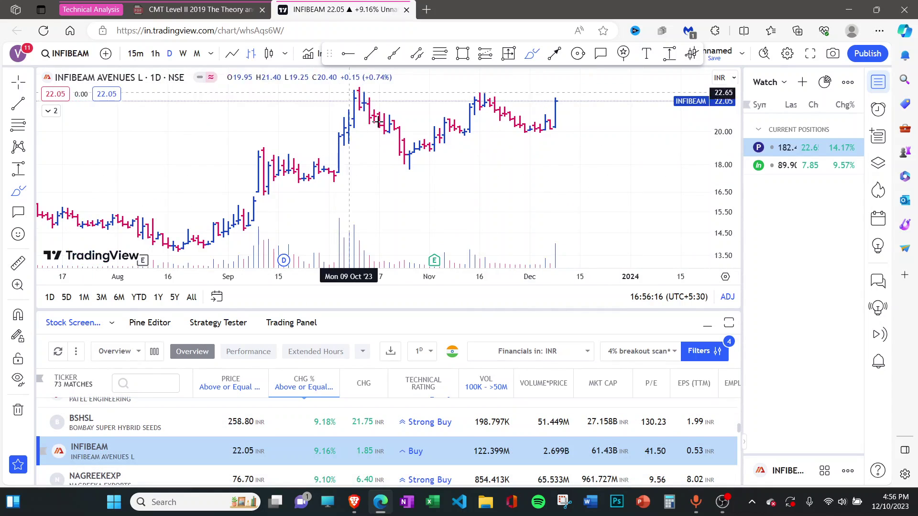
{"action": "left_click", "coordinate": [485, 233]}
{"action": "left_click", "coordinate": [498, 174]}
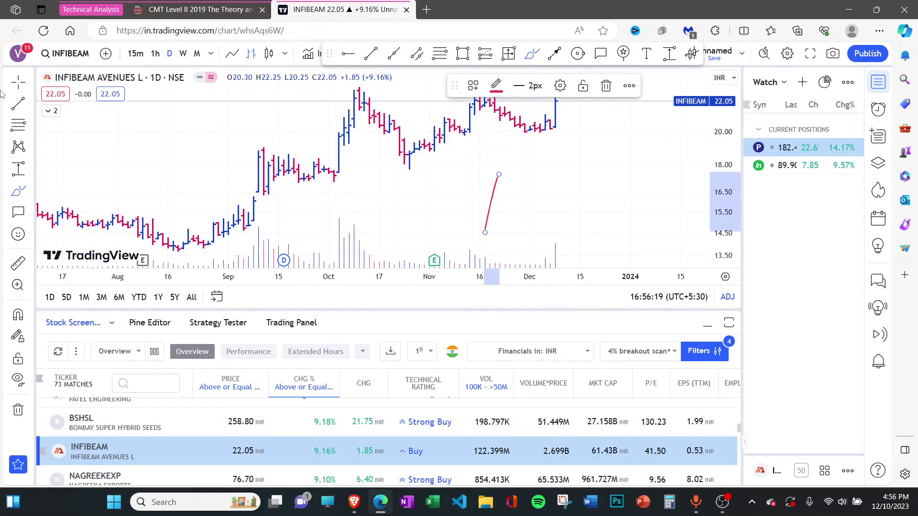
{"action": "left_click", "coordinate": [606, 86]}
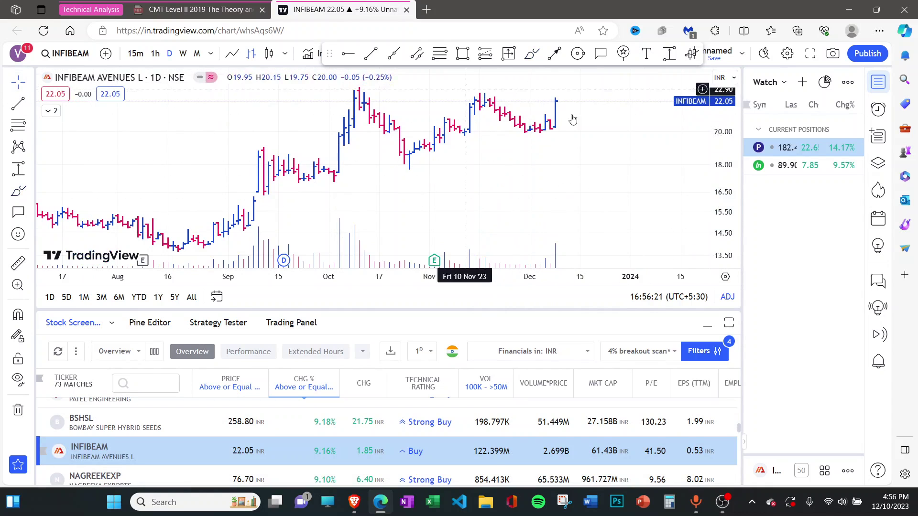
Switch to Brave to consult Stockbee's 4% breakout article and the X post on sector rotation, and return to the INFIBEAM chart.
{"action": "scroll", "coordinate": [644, 164], "scroll_direction": "up", "scroll_amount": 1}
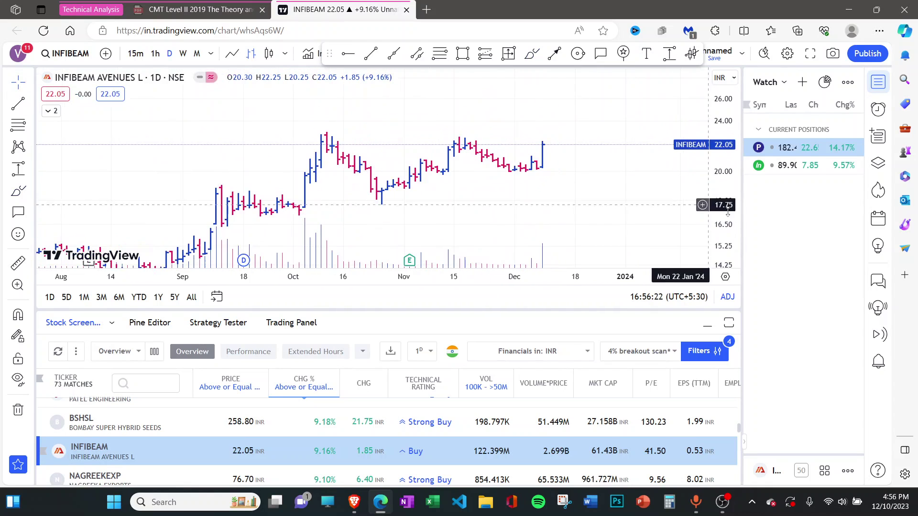
{"action": "left_click", "coordinate": [354, 502]}
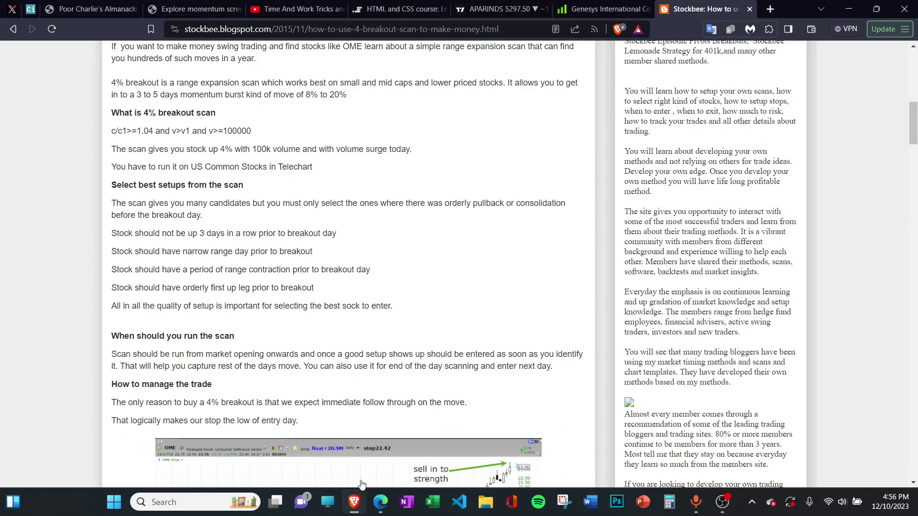
{"action": "left_click", "coordinate": [1, 5]}
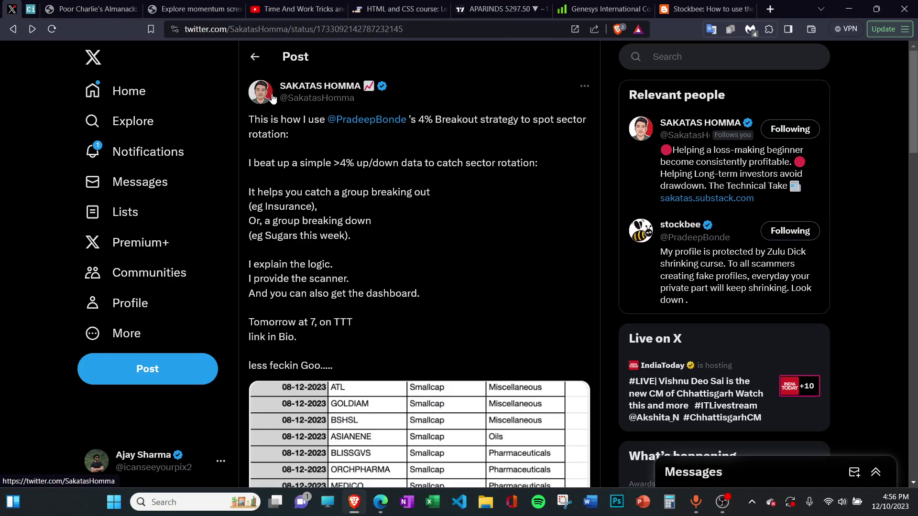
{"action": "left_click", "coordinate": [381, 500]}
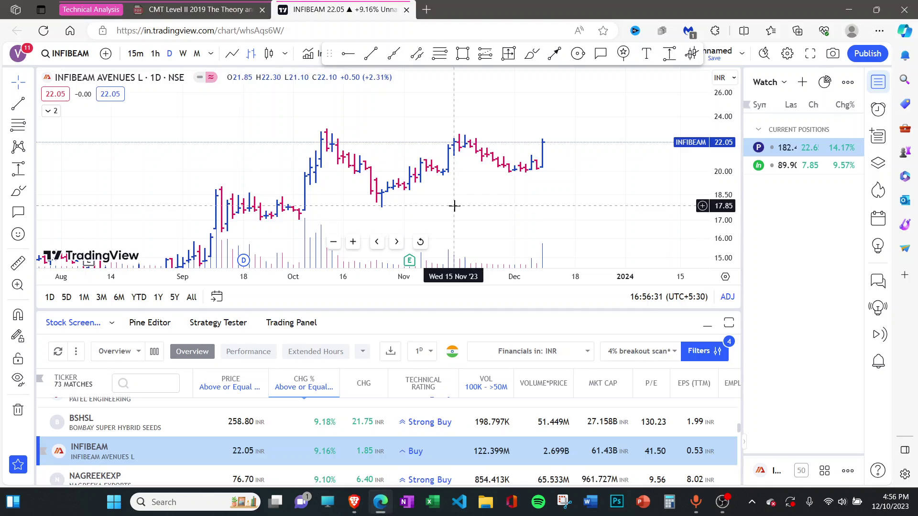
Measure INFIBEAM's pullback from the 11 Oct high to the 26 Oct low with a date and price range, and delete the measurement.
{"action": "left_click", "coordinate": [507, 54]}
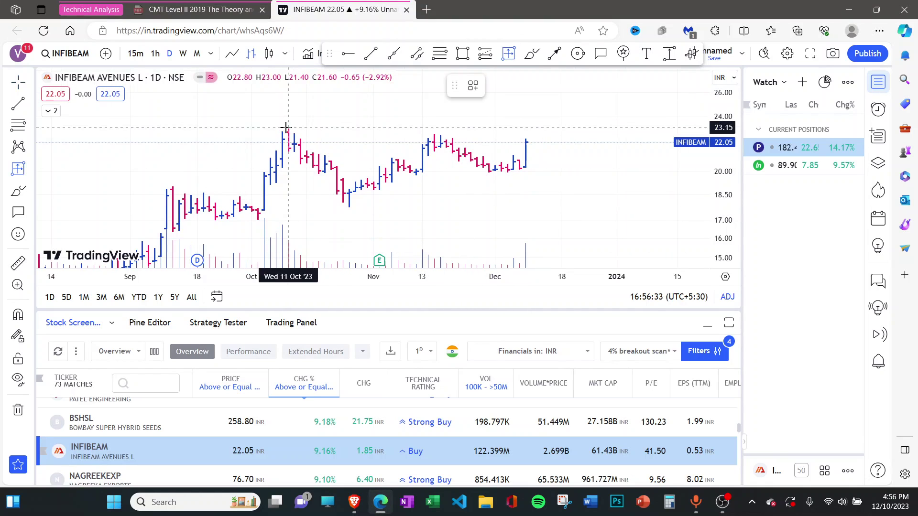
{"action": "left_click", "coordinate": [286, 128]}
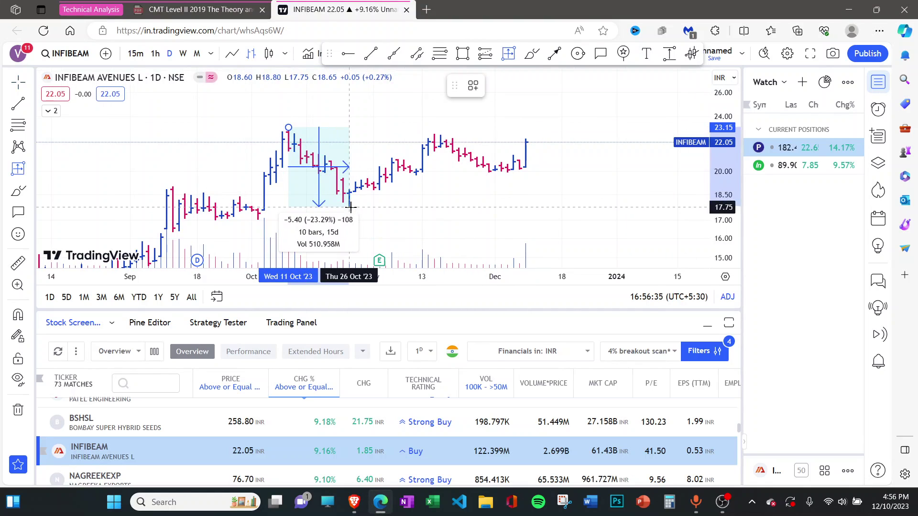
{"action": "left_click", "coordinate": [350, 207]}
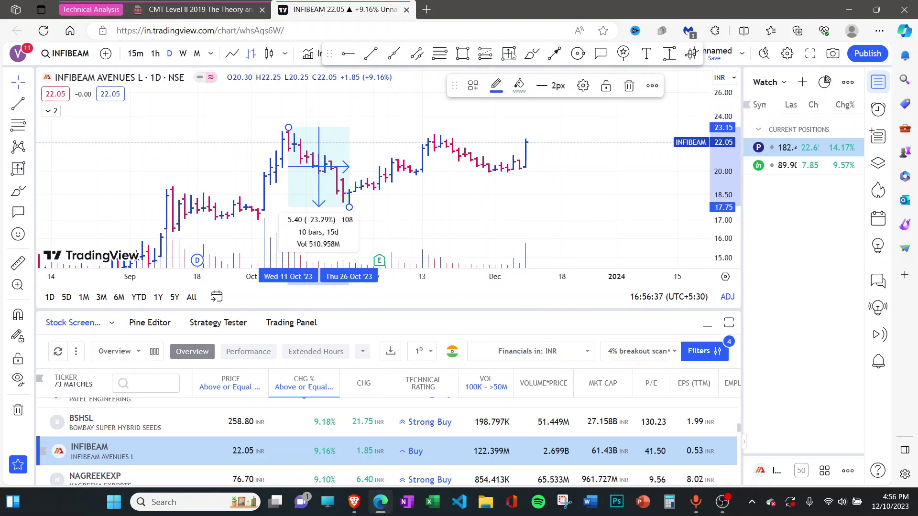
{"action": "left_click", "coordinate": [434, 133]}
{"action": "key", "text": "Escape"}
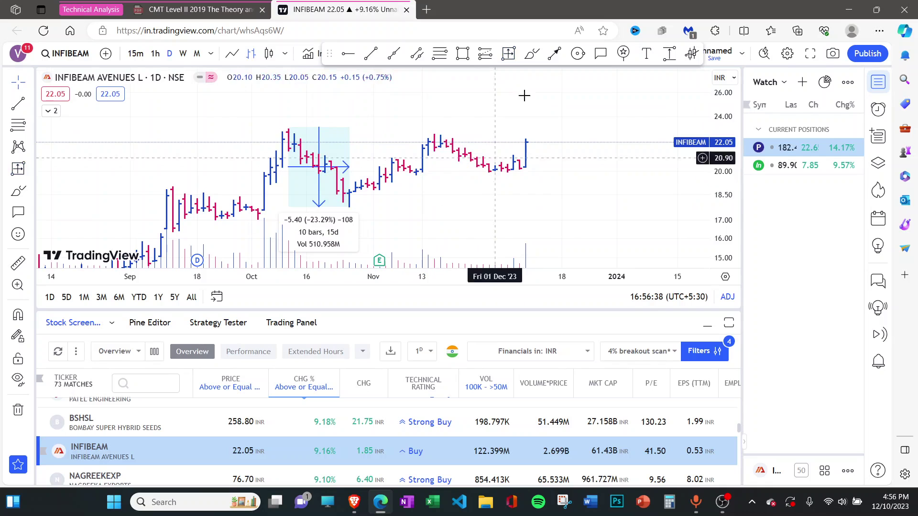
{"action": "left_click", "coordinate": [335, 167]}
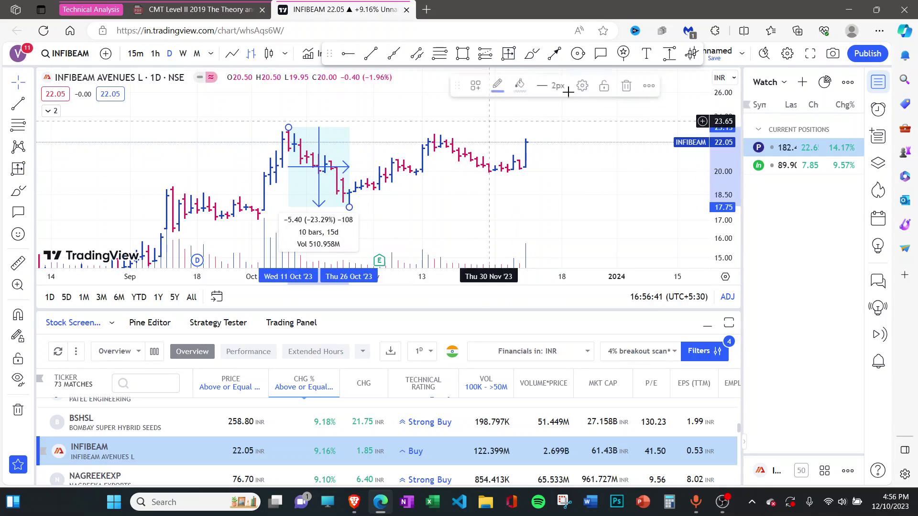
{"action": "key", "text": "Delete"}
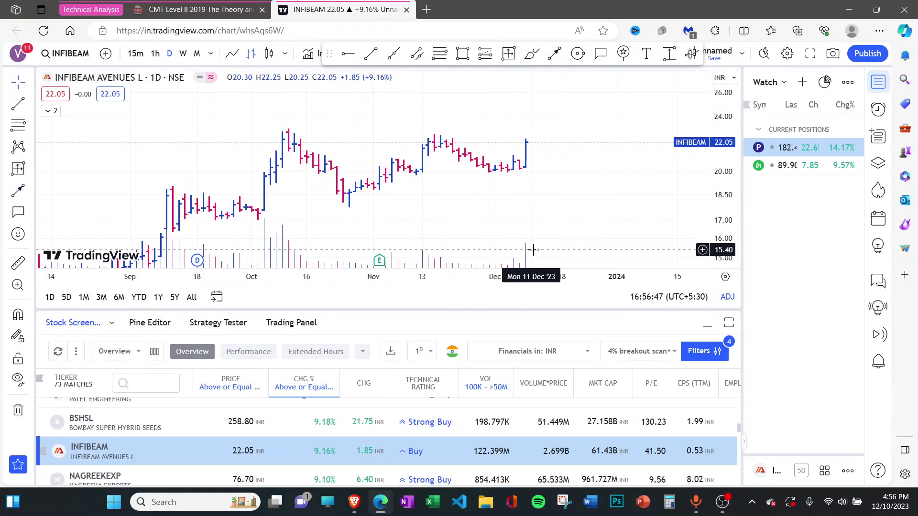
Load the SCHNEIDER chart from the screener results, review its price action since August, and browse further down the matches.
{"action": "scroll", "coordinate": [127, 475], "scroll_direction": "down", "scroll_amount": 1}
{"action": "scroll", "coordinate": [127, 473], "scroll_direction": "down", "scroll_amount": 1}
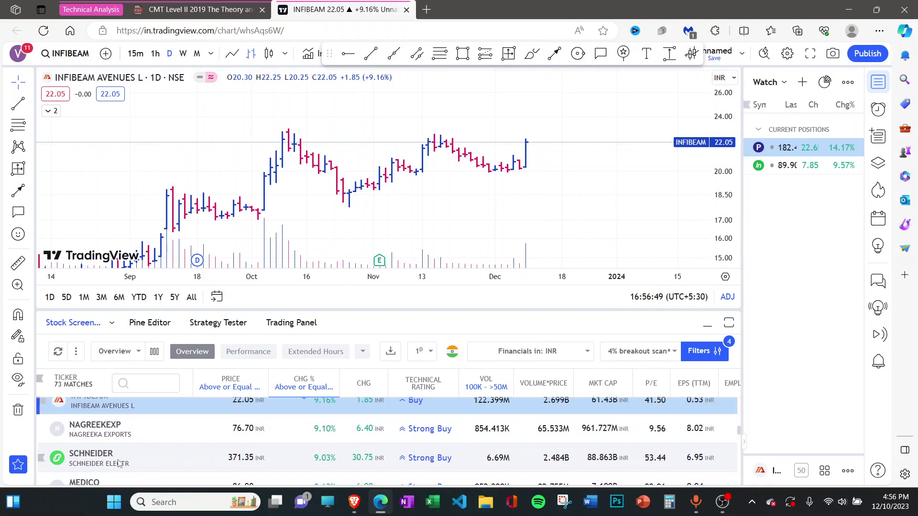
{"action": "left_click", "coordinate": [131, 460]}
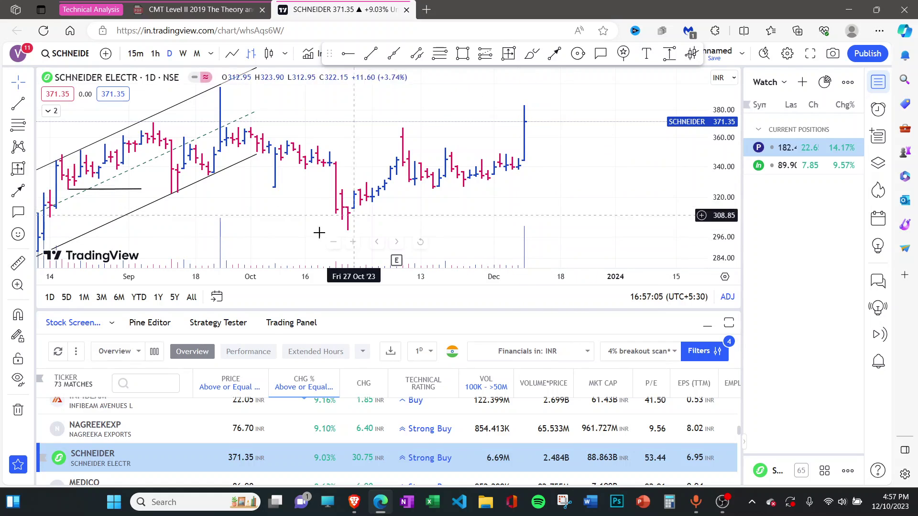
{"action": "scroll", "coordinate": [118, 458], "scroll_direction": "down", "scroll_amount": 2}
{"action": "scroll", "coordinate": [117, 464], "scroll_direction": "down", "scroll_amount": 1}
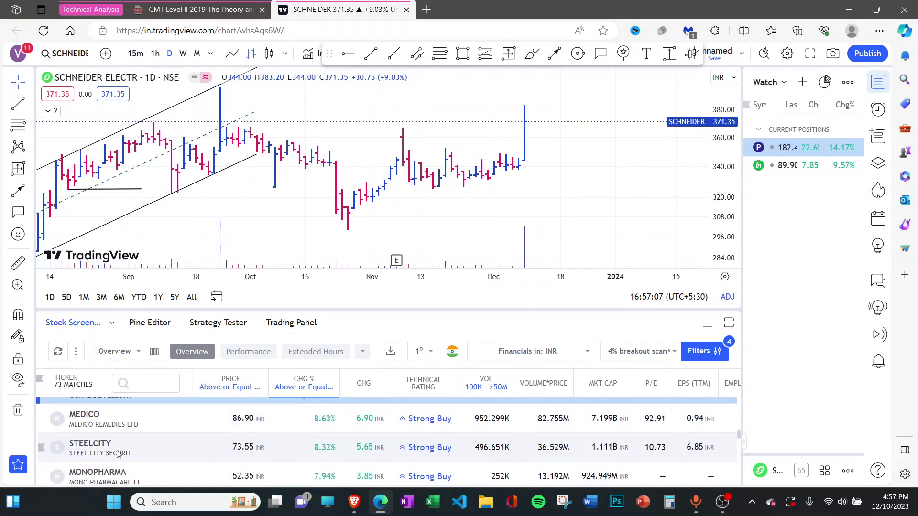
Load the STEELCITY and SOBHA charts in turn from the screener results to check their breakouts.
{"action": "left_click", "coordinate": [119, 460]}
{"action": "scroll", "coordinate": [120, 461], "scroll_direction": "down", "scroll_amount": 2}
{"action": "scroll", "coordinate": [120, 461], "scroll_direction": "down", "scroll_amount": 3}
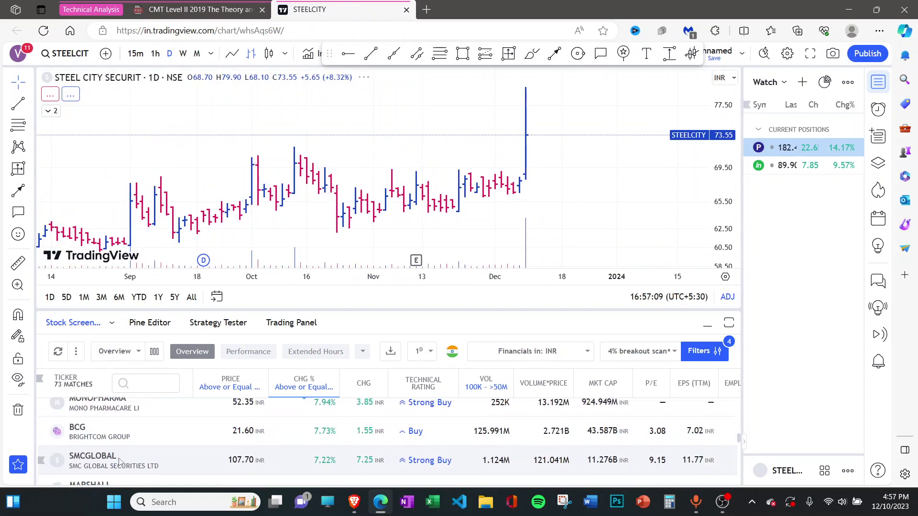
{"action": "left_click", "coordinate": [101, 471]}
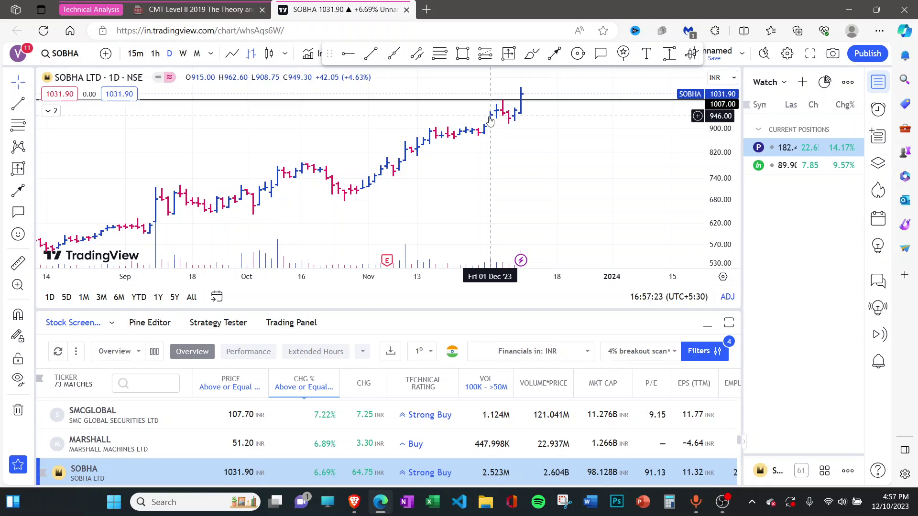
Load the APTUS and NELCO charts in turn from the screener results and review NELCO's price action since July.
{"action": "scroll", "coordinate": [286, 444], "scroll_direction": "down", "scroll_amount": 1}
{"action": "key", "text": "Down"}
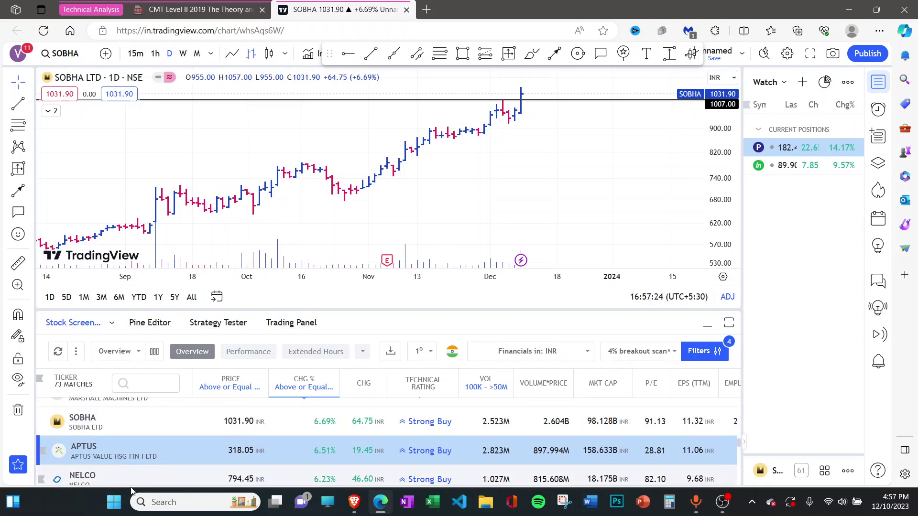
{"action": "key", "text": "Down"}
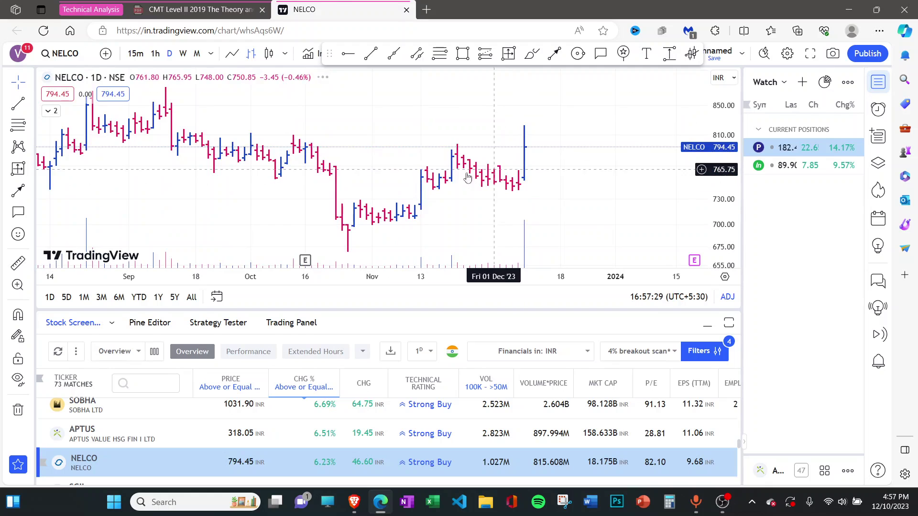
{"action": "scroll", "coordinate": [530, 154], "scroll_direction": "down", "scroll_amount": 3}
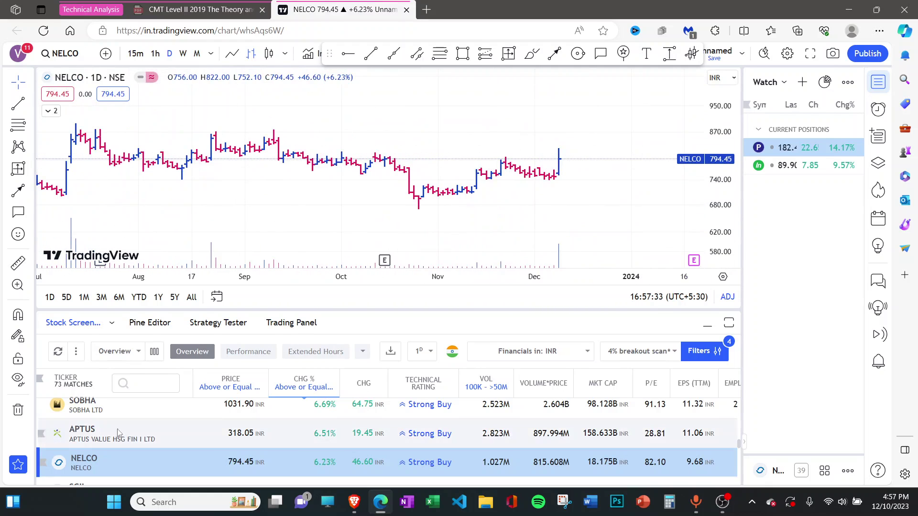
Load the MAHLOG chart from further down the screener results and collapse the screener to enlarge the chart.
{"action": "scroll", "coordinate": [306, 411], "scroll_direction": "down", "scroll_amount": 5}
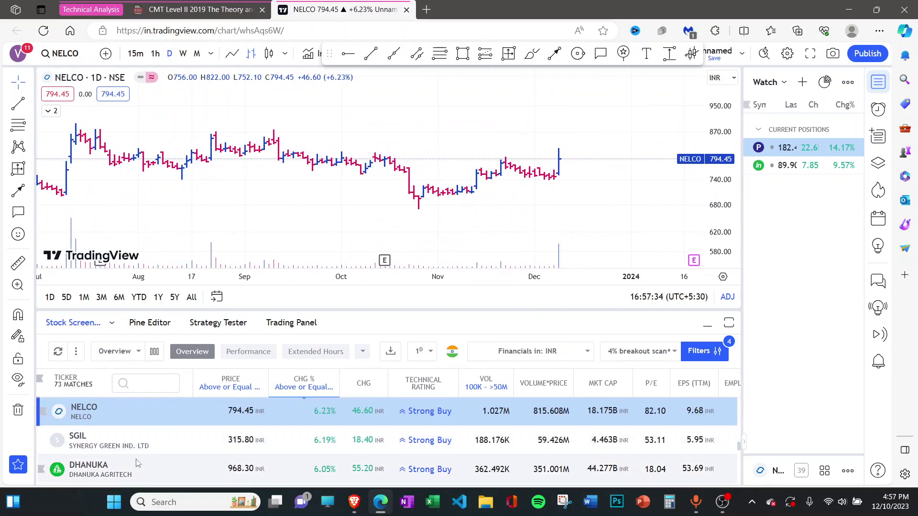
{"action": "scroll", "coordinate": [116, 465], "scroll_direction": "down", "scroll_amount": 1}
{"action": "left_click", "coordinate": [116, 415]}
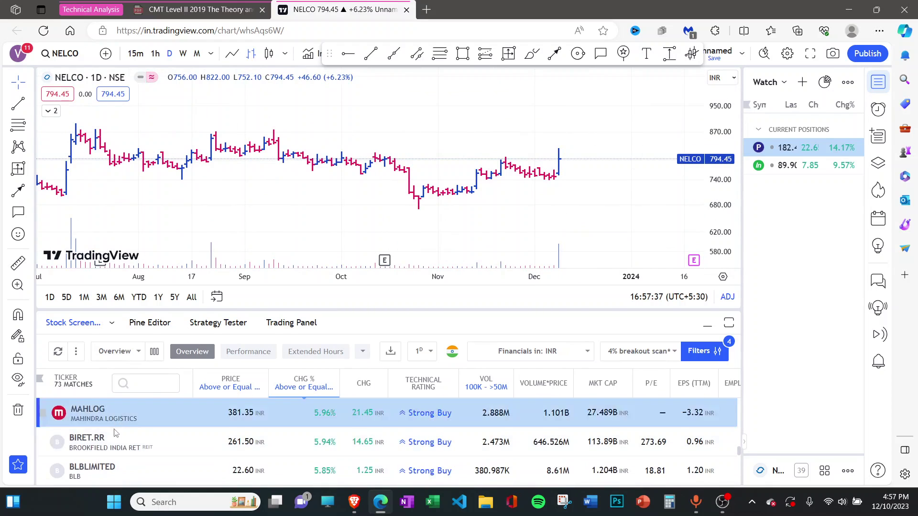
{"action": "left_click", "coordinate": [707, 325]}
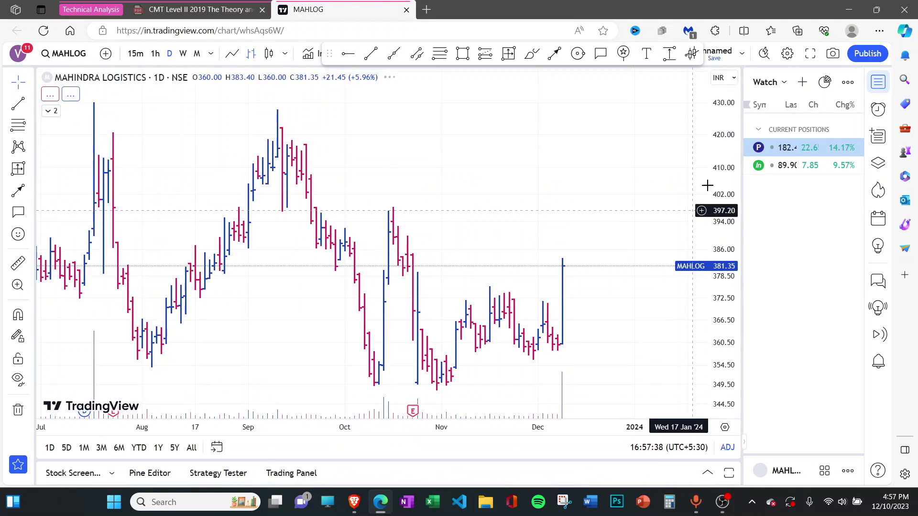
Examine MAHLOG's weekly price history back to 2021, and return the chart to the daily timeframe.
{"action": "left_click", "coordinate": [183, 53]}
{"action": "scroll", "coordinate": [606, 305], "scroll_direction": "up", "scroll_amount": 3}
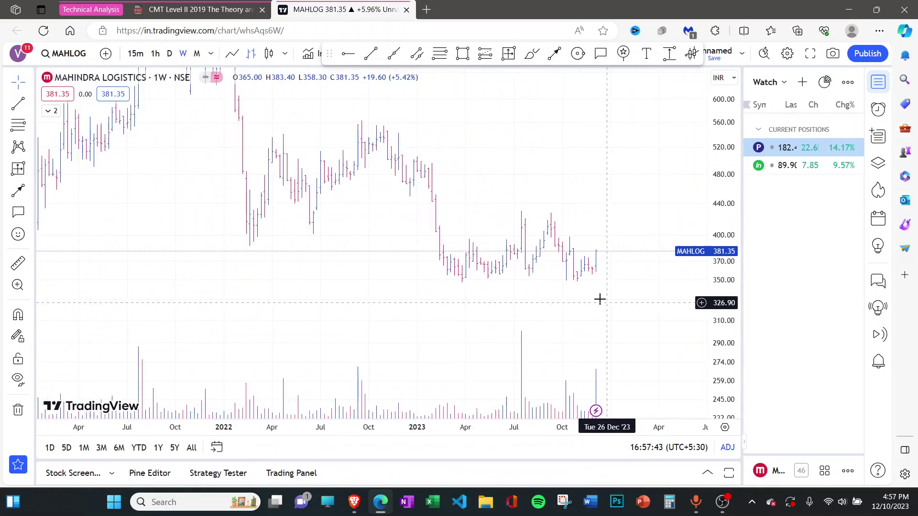
{"action": "scroll", "coordinate": [599, 299], "scroll_direction": "down", "scroll_amount": 2}
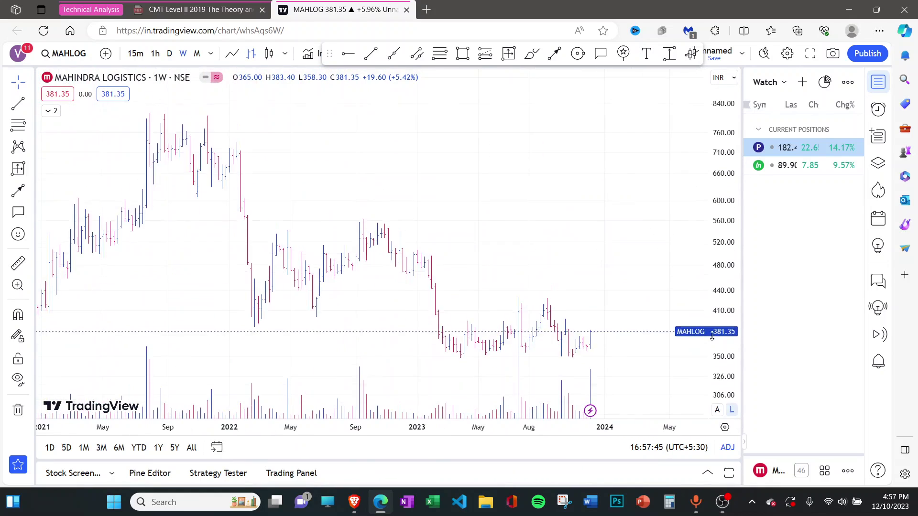
{"action": "left_click_drag", "start_coordinate": [712, 336], "coordinate": [711, 368]}
{"action": "left_click_drag", "start_coordinate": [584, 319], "coordinate": [583, 265]}
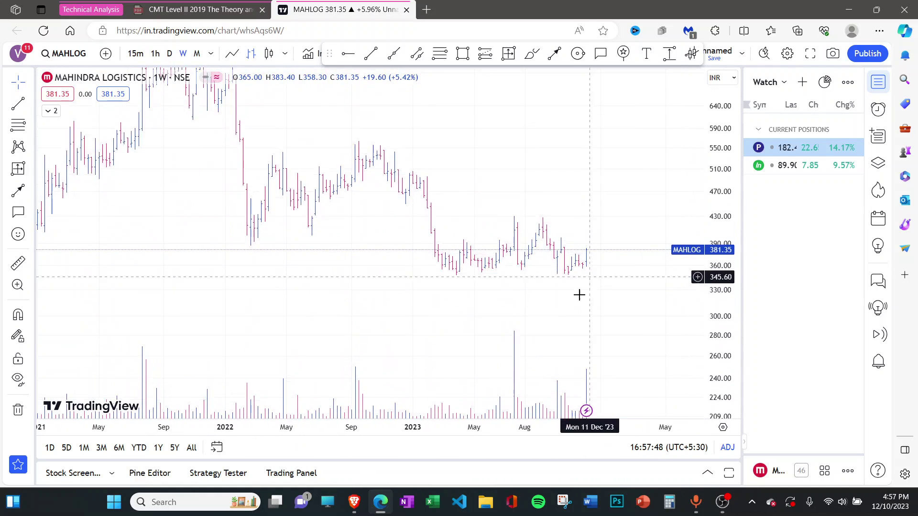
{"action": "key", "text": "alt+r"}
{"action": "left_click", "coordinate": [170, 54]}
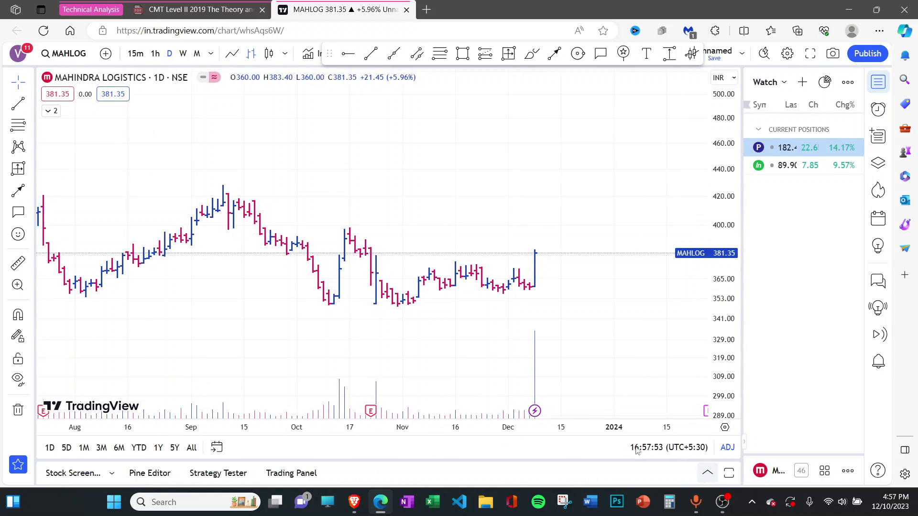
Reopen the screener and load the GOLDIAM and BLISSGVS charts in turn from the results.
{"action": "left_click_drag", "start_coordinate": [637, 450], "coordinate": [482, 310]}
{"action": "scroll", "coordinate": [115, 442], "scroll_direction": "down", "scroll_amount": 2}
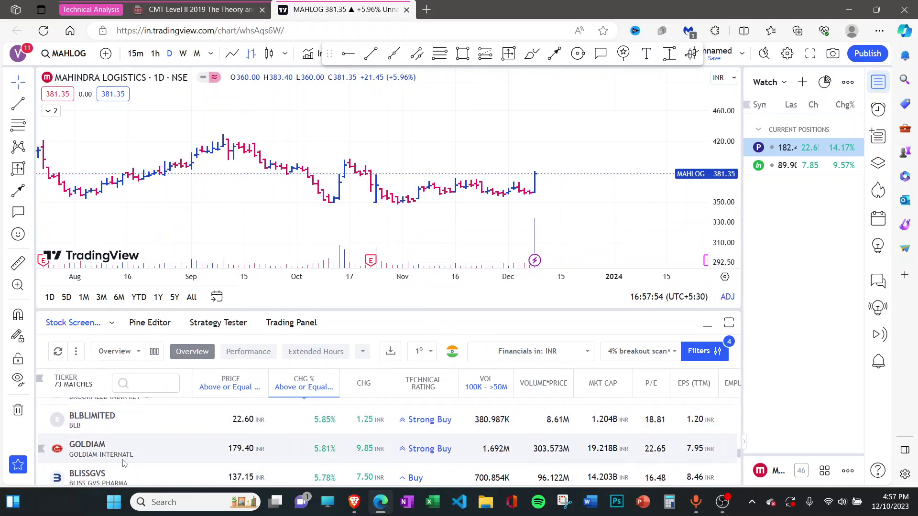
{"action": "left_click", "coordinate": [136, 454]}
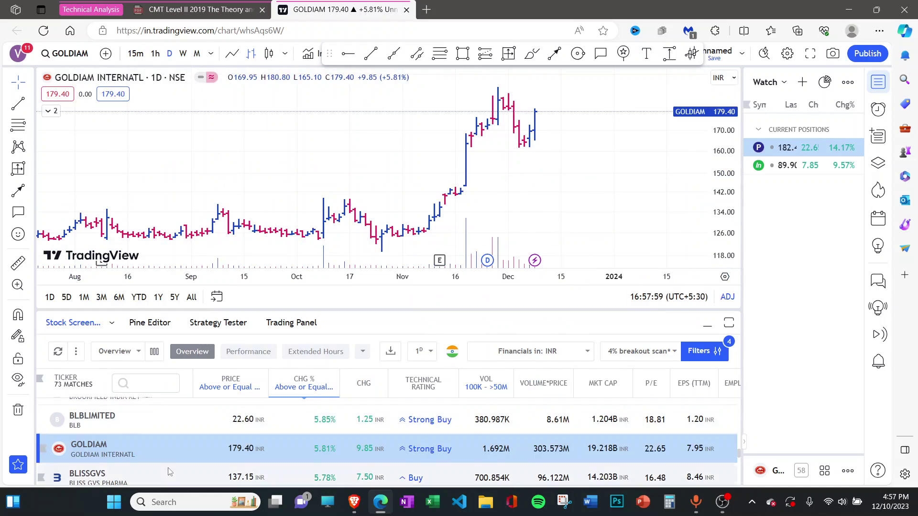
{"action": "scroll", "coordinate": [182, 466], "scroll_direction": "down", "scroll_amount": 1}
{"action": "left_click", "coordinate": [214, 452]}
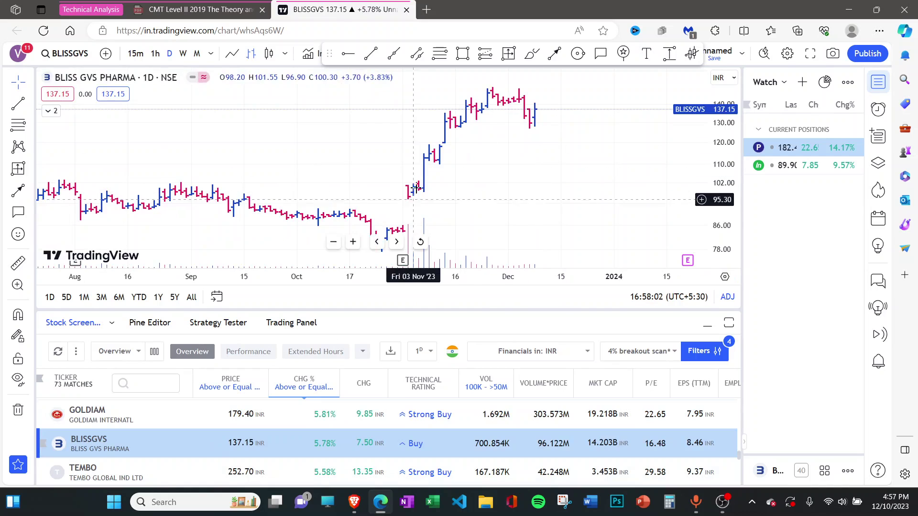
Load the PRESTIGE and STAR charts in turn from the screener results.
{"action": "scroll", "coordinate": [193, 424], "scroll_direction": "down", "scroll_amount": 2}
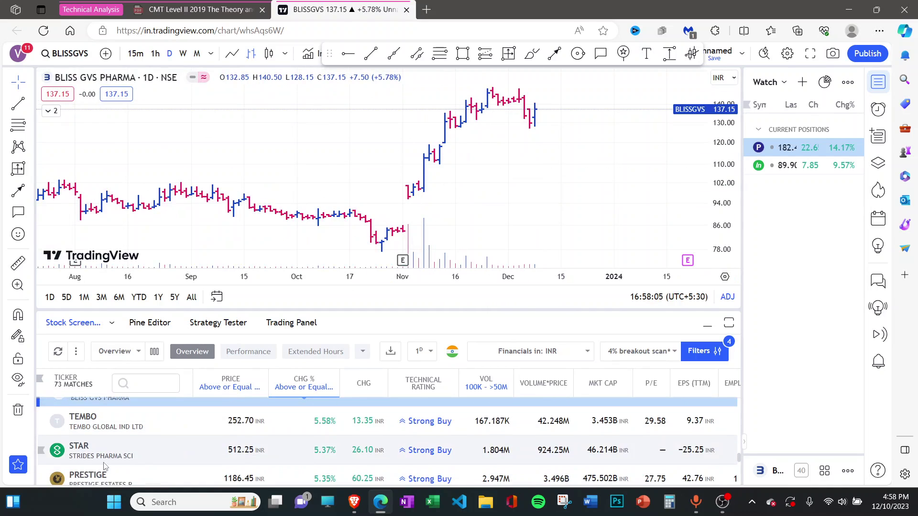
{"action": "scroll", "coordinate": [106, 466], "scroll_direction": "down", "scroll_amount": 1}
{"action": "left_click", "coordinate": [112, 468]}
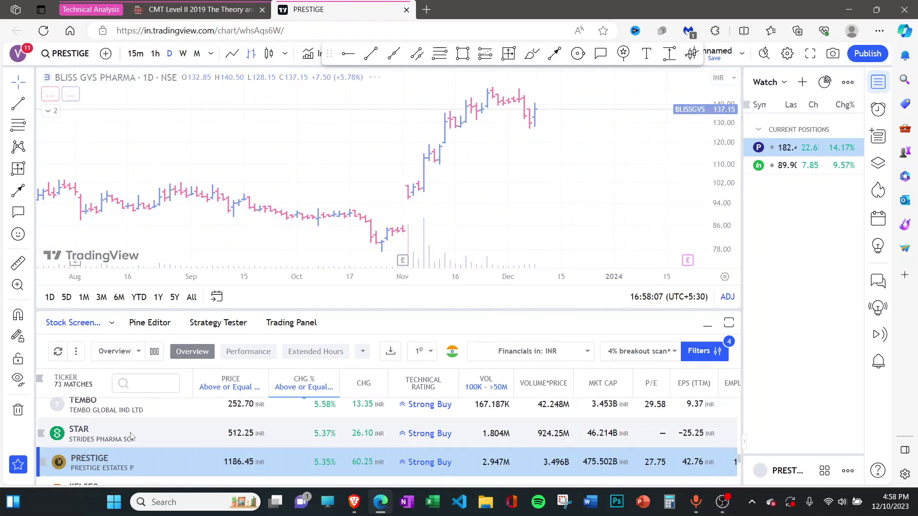
{"action": "left_click", "coordinate": [131, 436]}
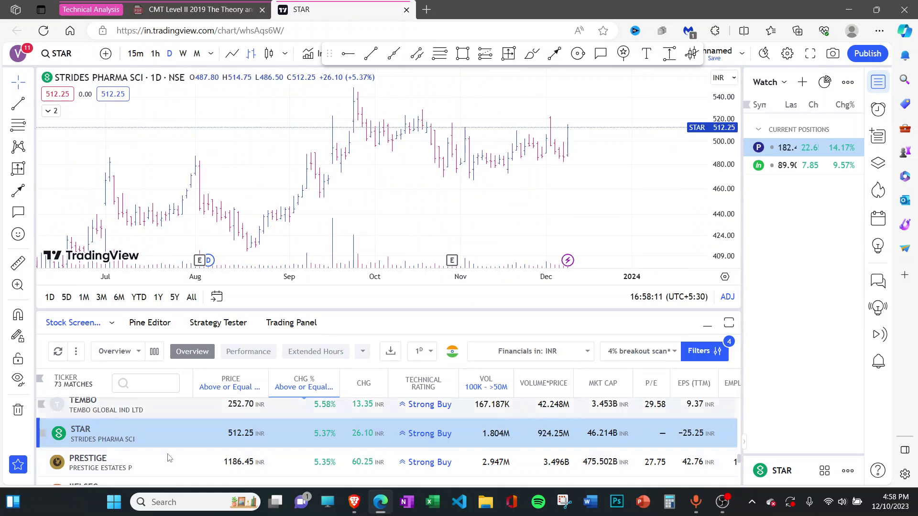
Load the NOCIL chart from the screener results and collapse the screener to enlarge the chart.
{"action": "scroll", "coordinate": [162, 465], "scroll_direction": "down", "scroll_amount": 1}
{"action": "scroll", "coordinate": [159, 465], "scroll_direction": "down", "scroll_amount": 1}
{"action": "left_click", "coordinate": [153, 469]}
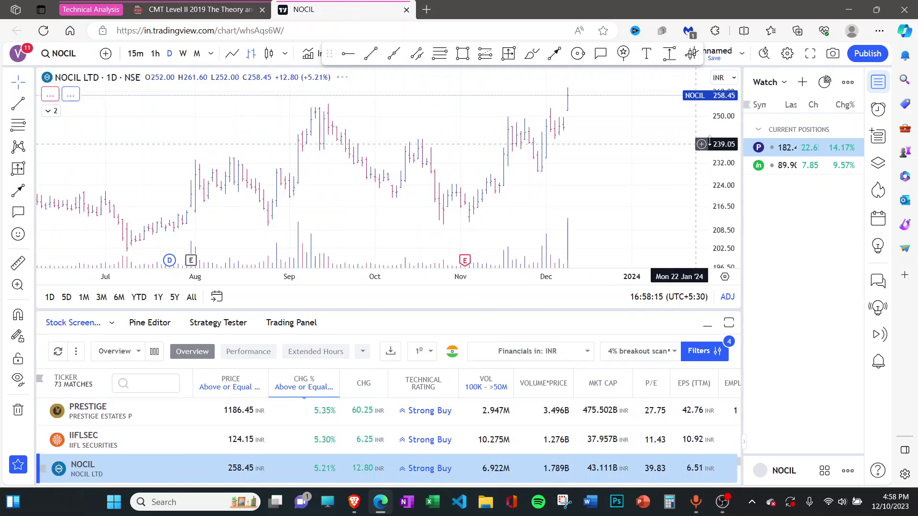
{"action": "scroll", "coordinate": [549, 198], "scroll_direction": "down", "scroll_amount": 2}
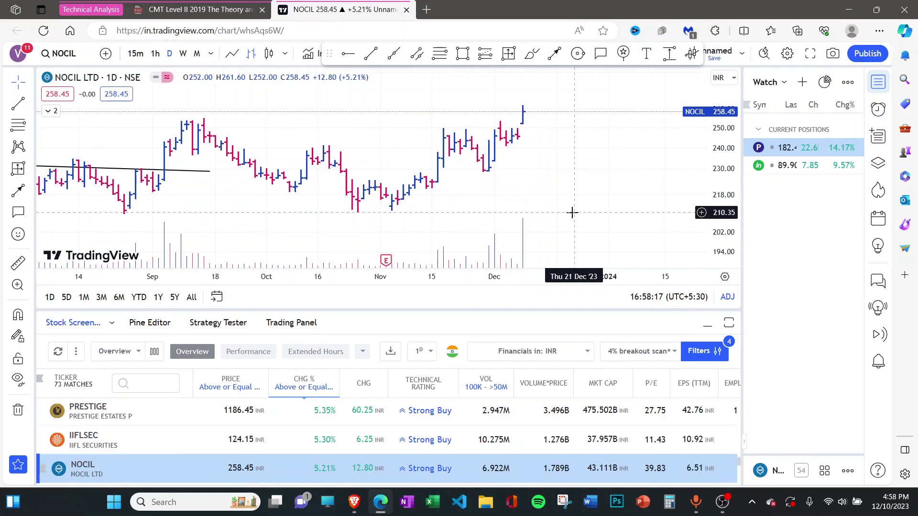
{"action": "scroll", "coordinate": [597, 220], "scroll_direction": "down", "scroll_amount": 1}
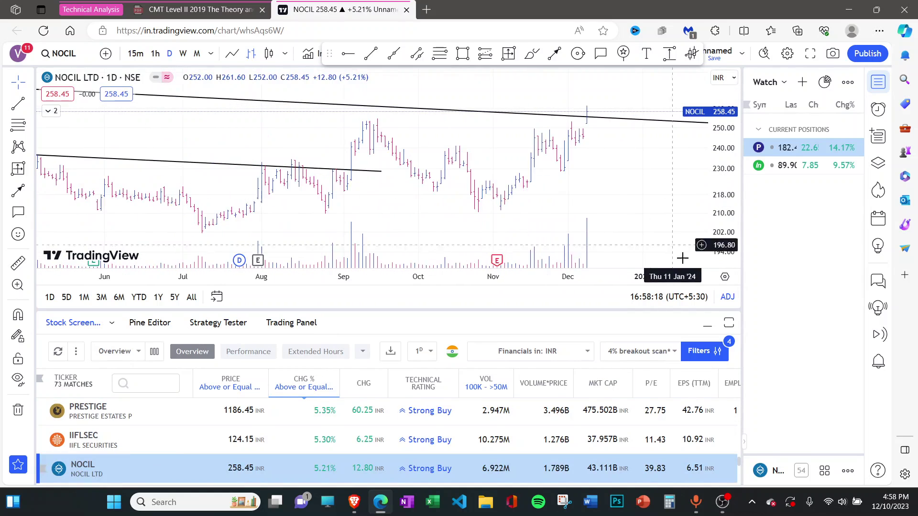
{"action": "left_click", "coordinate": [706, 326]}
Examine NOCIL's daily price history back to 2021 against the existing falling trendlines, and return to the recent bars.
{"action": "scroll", "coordinate": [602, 315], "scroll_direction": "down", "scroll_amount": 3}
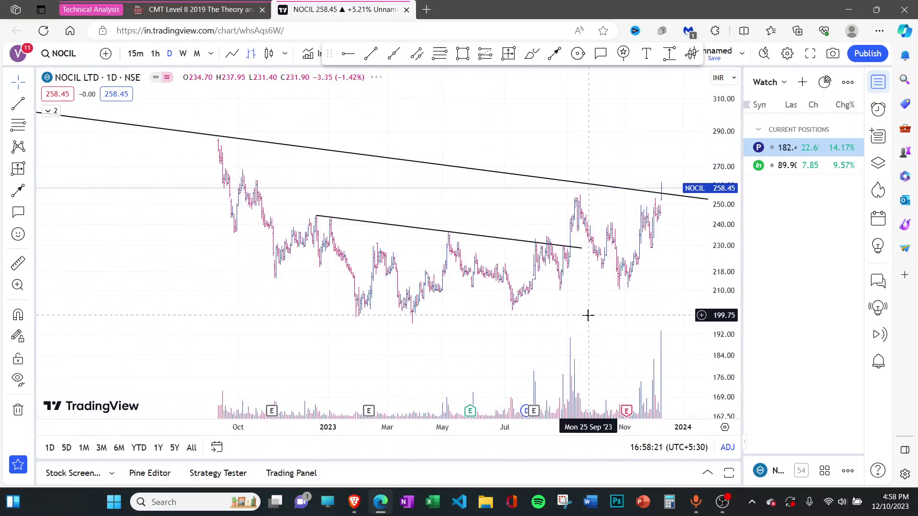
{"action": "scroll", "coordinate": [588, 315], "scroll_direction": "down", "scroll_amount": 6}
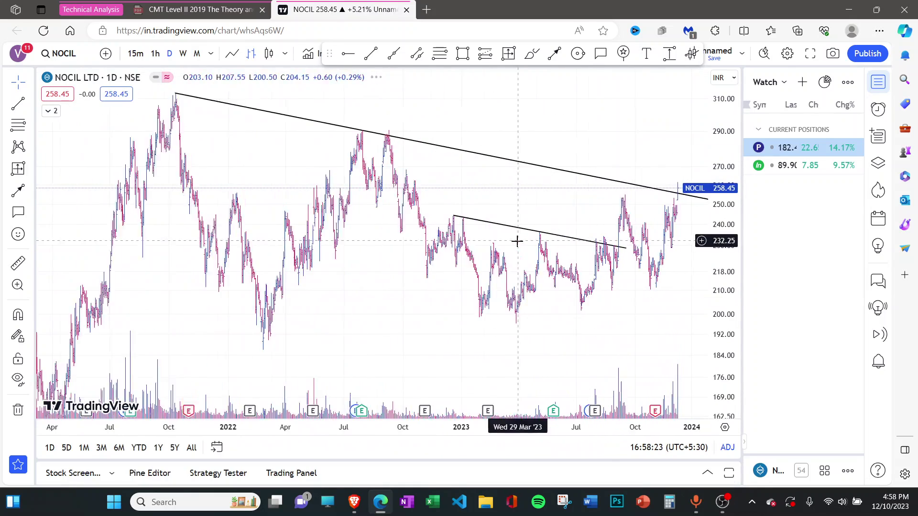
{"action": "scroll", "coordinate": [514, 234], "scroll_direction": "up", "scroll_amount": 6}
{"action": "left_click_drag", "start_coordinate": [662, 232], "coordinate": [567, 285]}
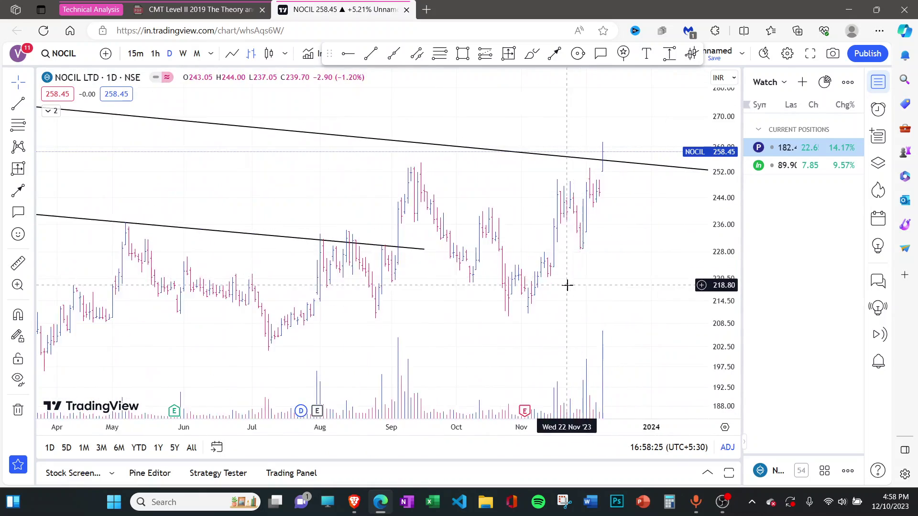
{"action": "scroll", "coordinate": [567, 286], "scroll_direction": "up", "scroll_amount": 5}
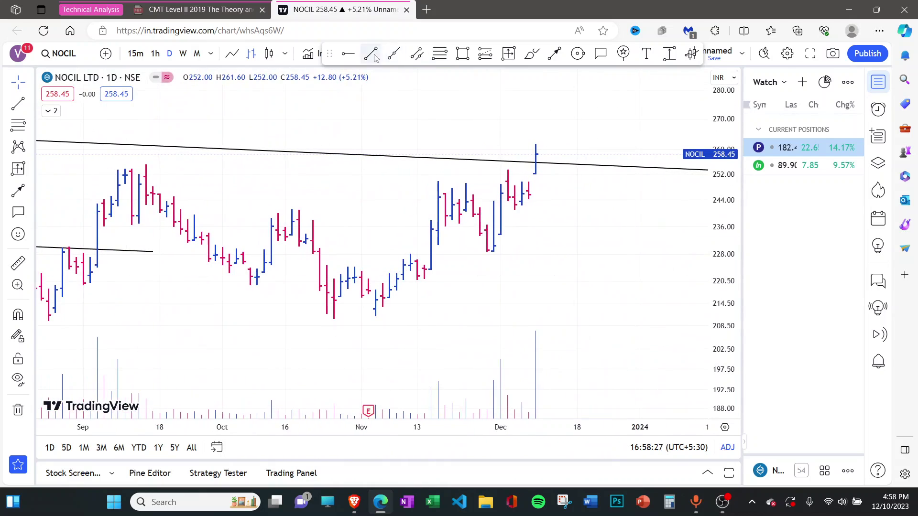
Draw a trend line on the NOCIL chart from the September high past the December breakout bar, and review the breakout against it.
{"action": "left_click", "coordinate": [372, 54]}
{"action": "left_click", "coordinate": [150, 165]}
{"action": "left_click", "coordinate": [577, 177]}
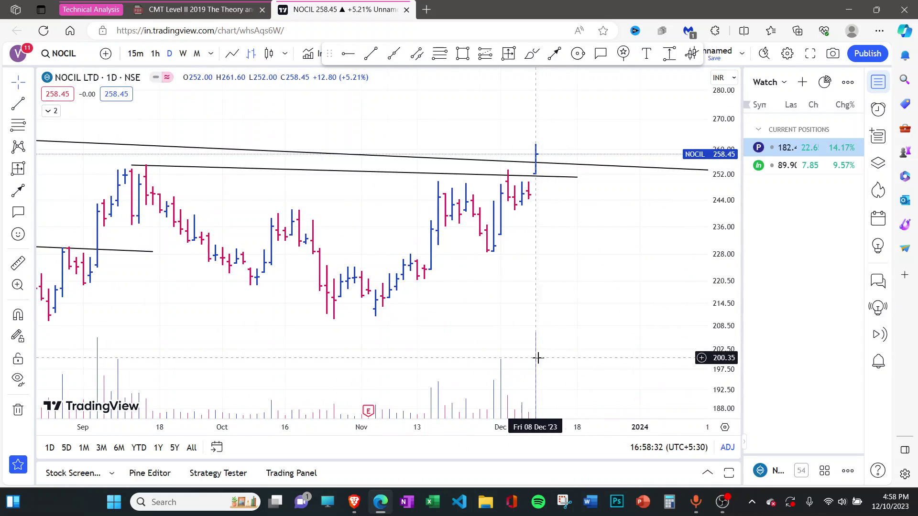
{"action": "scroll", "coordinate": [537, 357], "scroll_direction": "up", "scroll_amount": 2}
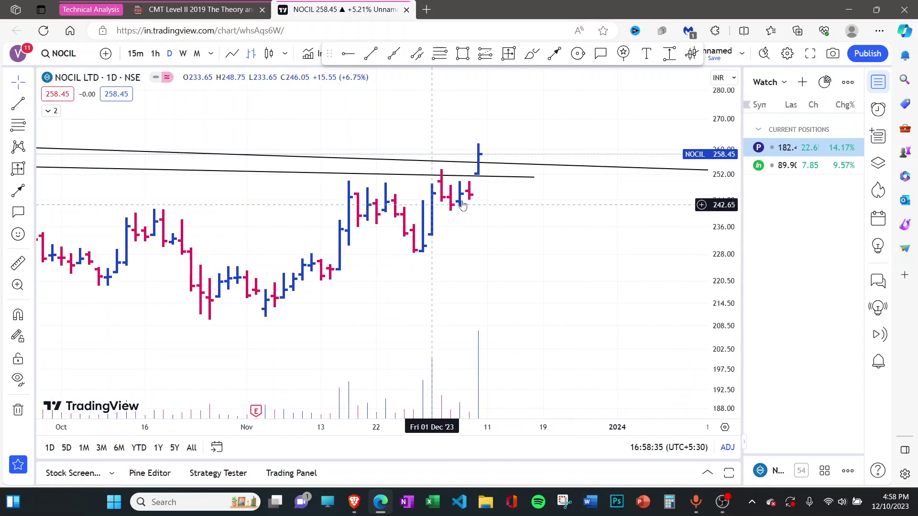
{"action": "scroll", "coordinate": [479, 165], "scroll_direction": "down", "scroll_amount": 2}
{"action": "scroll", "coordinate": [550, 177], "scroll_direction": "up", "scroll_amount": 1}
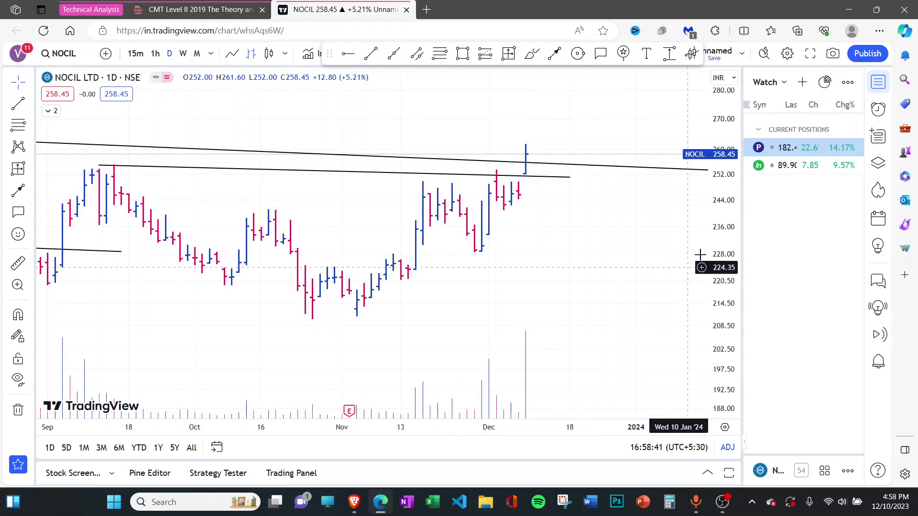
{"action": "left_click_drag", "start_coordinate": [712, 258], "coordinate": [539, 348]}
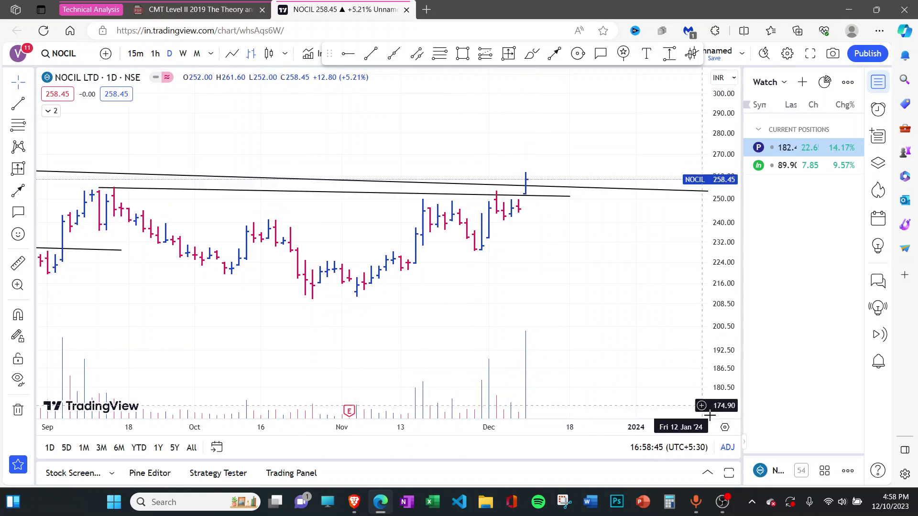
Reopen the screener, load the UJJIVANSFB chart from the results, and collapse the screener again.
{"action": "left_click", "coordinate": [707, 473]}
{"action": "scroll", "coordinate": [207, 456], "scroll_direction": "down", "scroll_amount": 2}
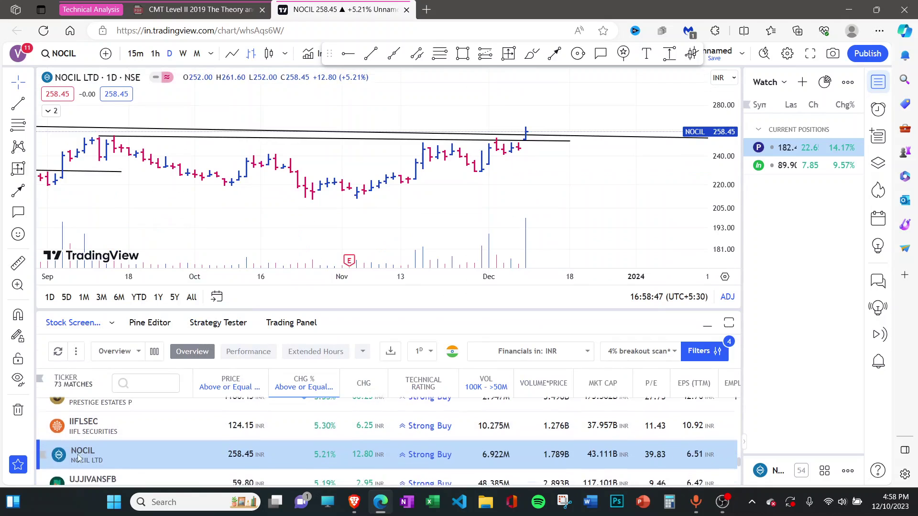
{"action": "left_click", "coordinate": [110, 458]}
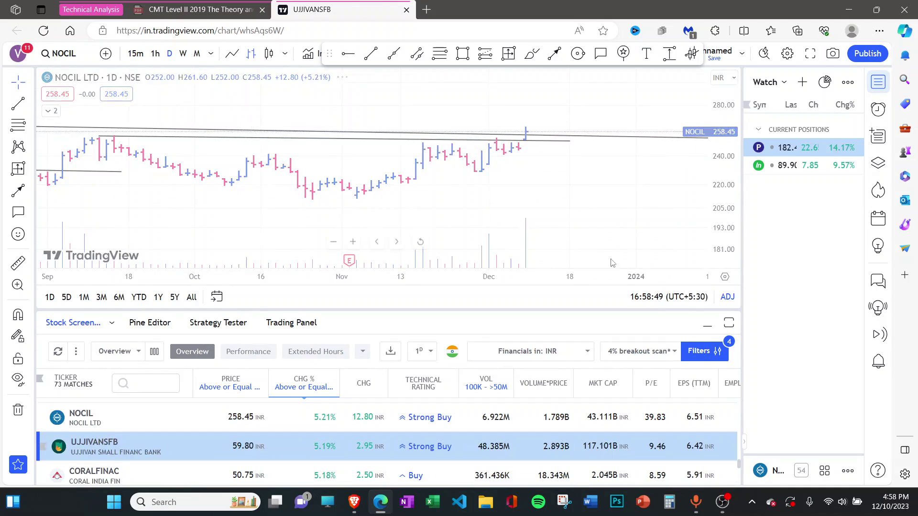
{"action": "left_click", "coordinate": [707, 325]}
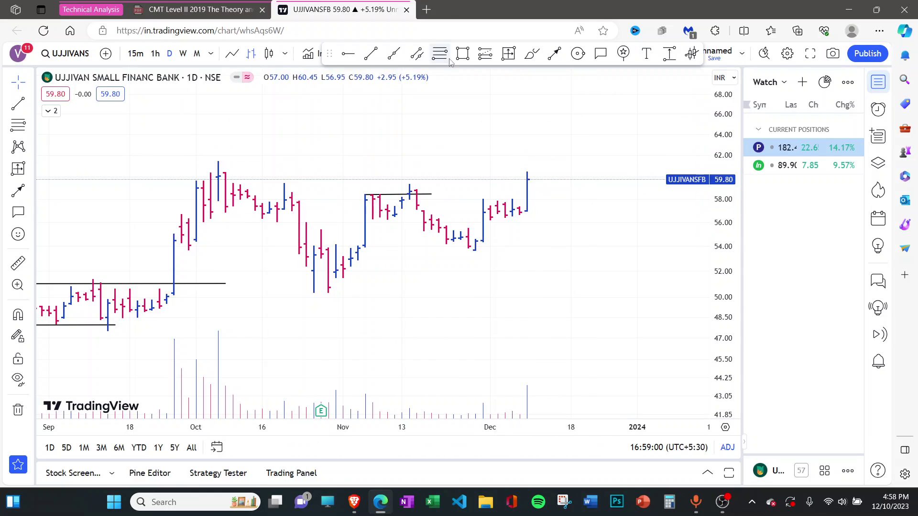
Mark UJJIVANSFB's 58.45 to 60.25 zone with a rectangle from 29 Sep to 21 Dec 2023, delete it, and reopen the screener.
{"action": "left_click_drag", "start_coordinate": [189, 174], "coordinate": [593, 194]}
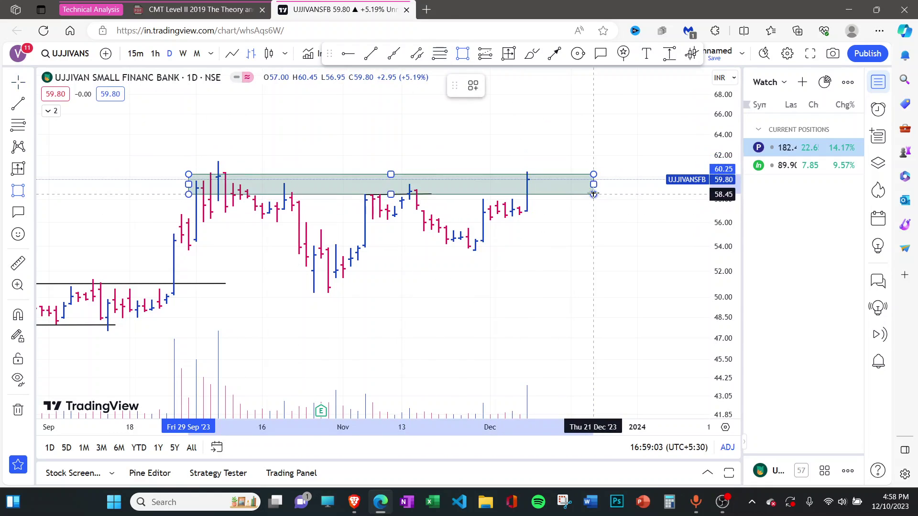
{"action": "key", "text": "Delete"}
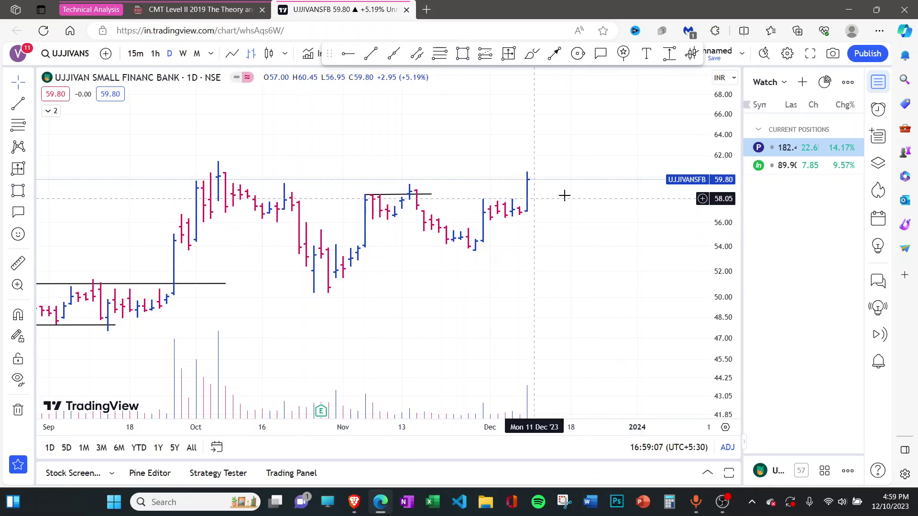
{"action": "left_click", "coordinate": [706, 472]}
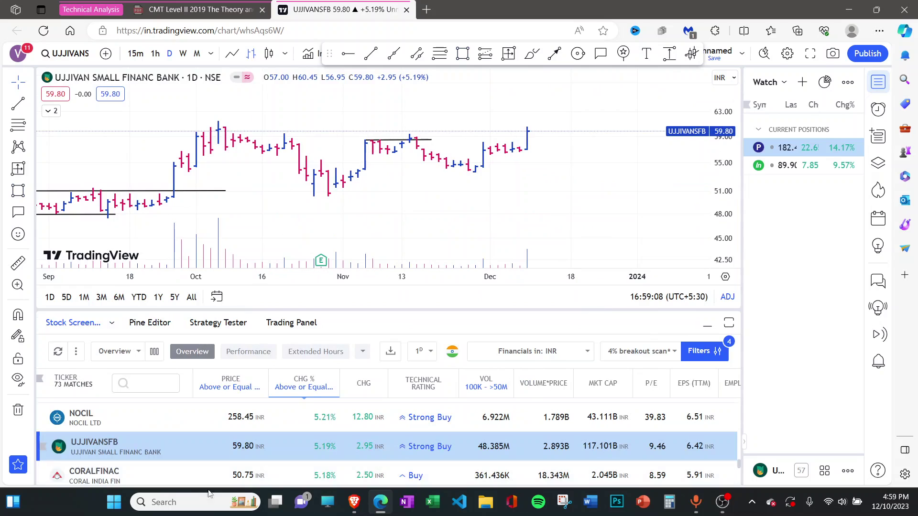
Add UJJIVANSFB and NOCIL from the screener results to the watchlist.
{"action": "right_click", "coordinate": [121, 452]}
{"action": "left_click", "coordinate": [178, 452]}
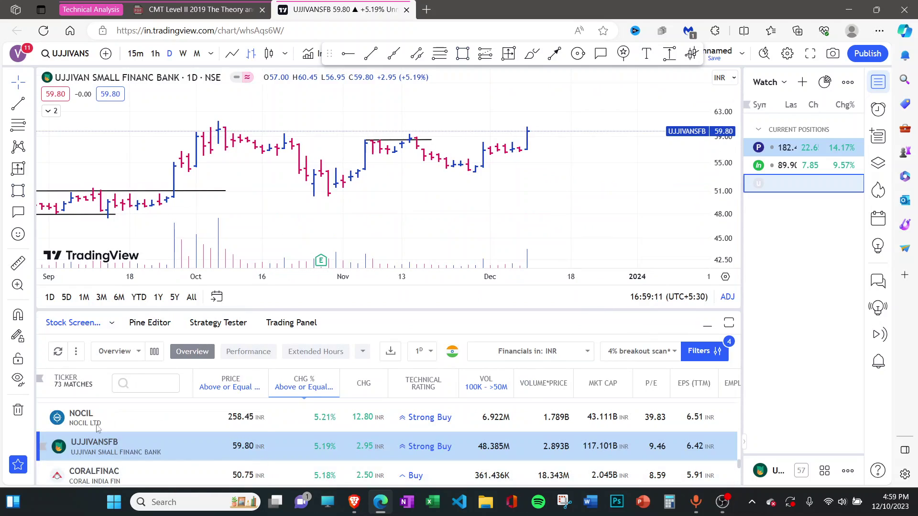
{"action": "right_click", "coordinate": [89, 417]}
{"action": "left_click", "coordinate": [129, 433]}
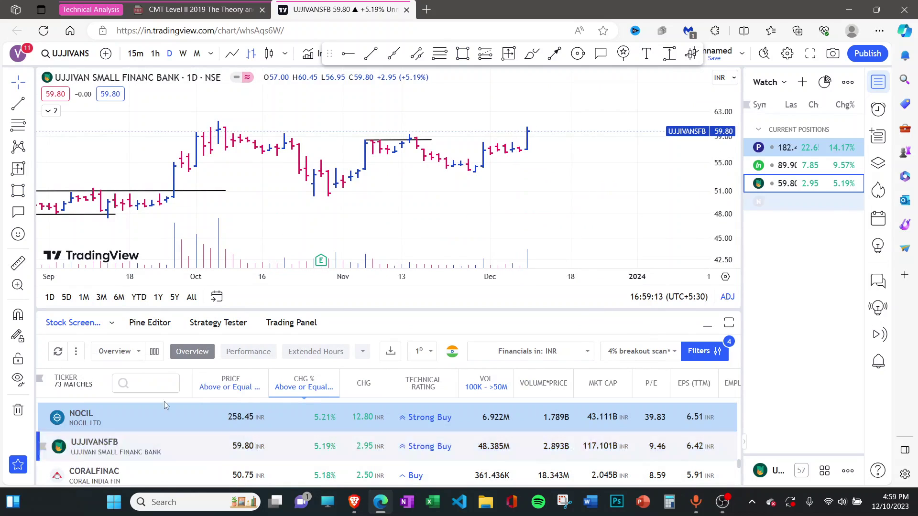
Load the PARACABLES chart from the results, review its bars since August with the screener collapsed, and reopen the screener.
{"action": "scroll", "coordinate": [123, 465], "scroll_direction": "down", "scroll_amount": 1}
{"action": "scroll", "coordinate": [123, 465], "scroll_direction": "down", "scroll_amount": 3}
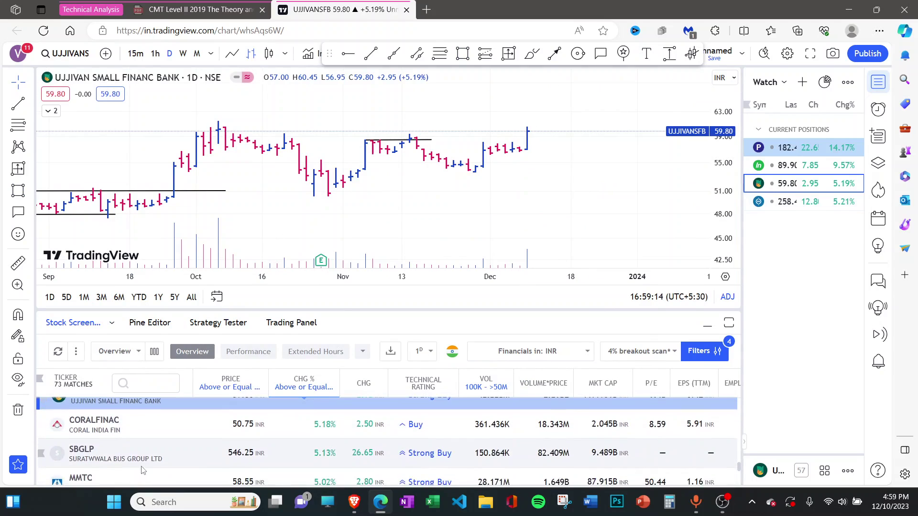
{"action": "scroll", "coordinate": [119, 442], "scroll_direction": "down", "scroll_amount": 4}
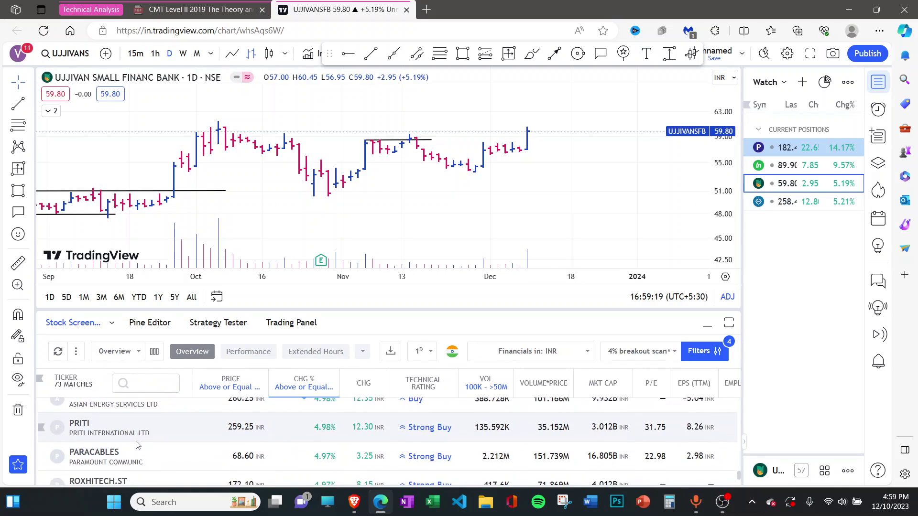
{"action": "scroll", "coordinate": [136, 443], "scroll_direction": "down", "scroll_amount": 1}
{"action": "left_click", "coordinate": [132, 428]}
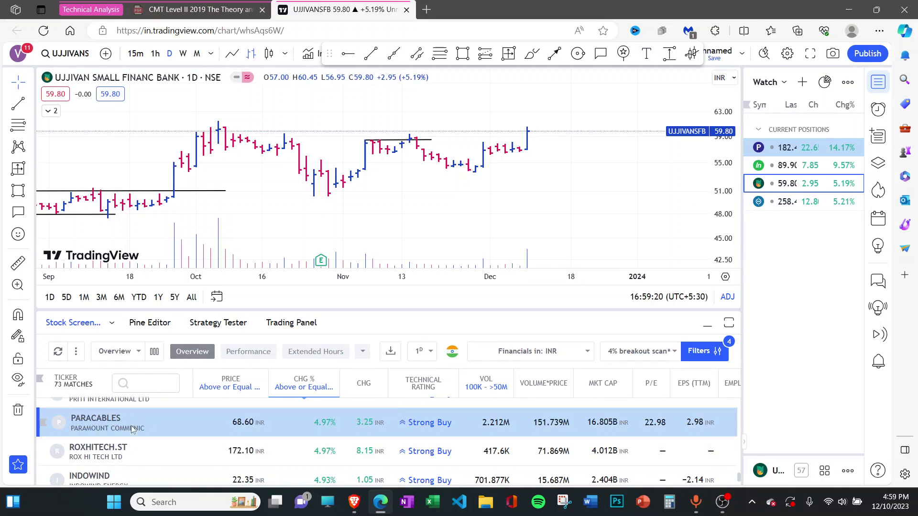
{"action": "left_click", "coordinate": [706, 326]}
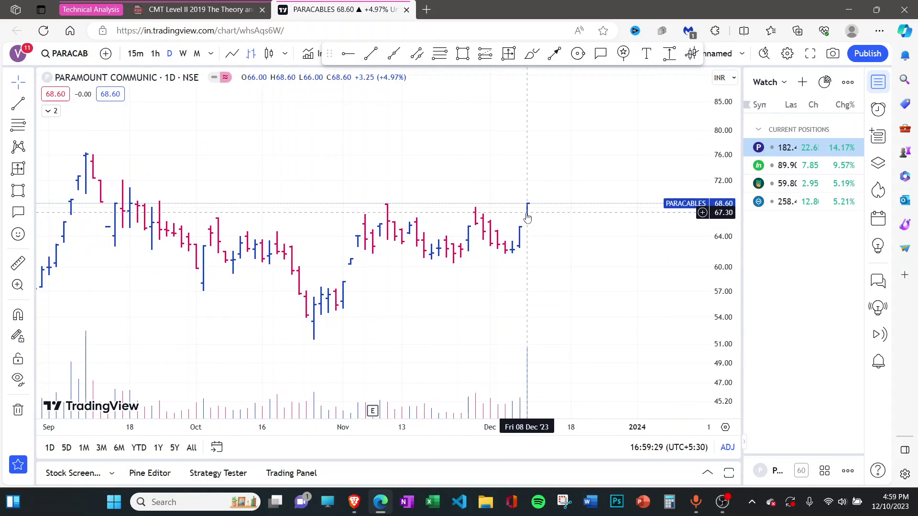
{"action": "scroll", "coordinate": [572, 405], "scroll_direction": "down", "scroll_amount": 2}
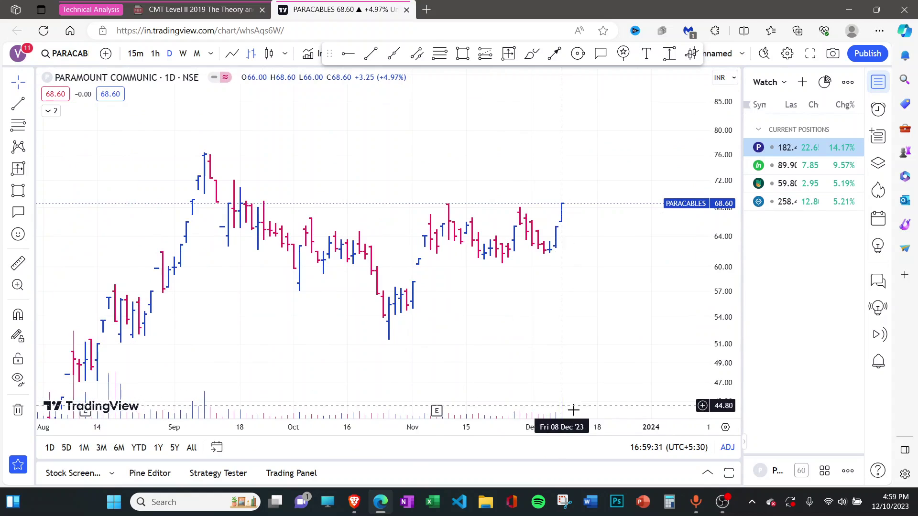
{"action": "left_click", "coordinate": [706, 472]}
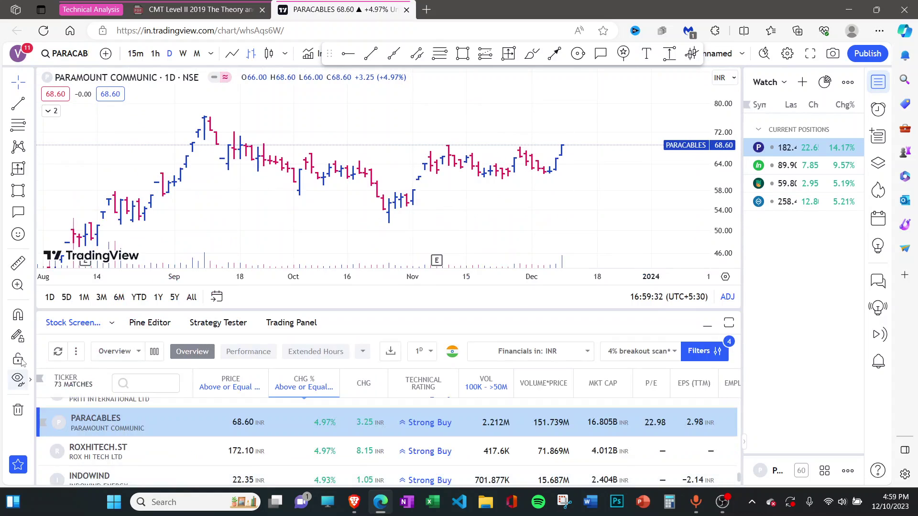
Step through the result charts from INDOWIND down to TIINDIA, and examine TIINDIA's daily history back to October 2022.
{"action": "scroll", "coordinate": [123, 466], "scroll_direction": "down", "scroll_amount": 1}
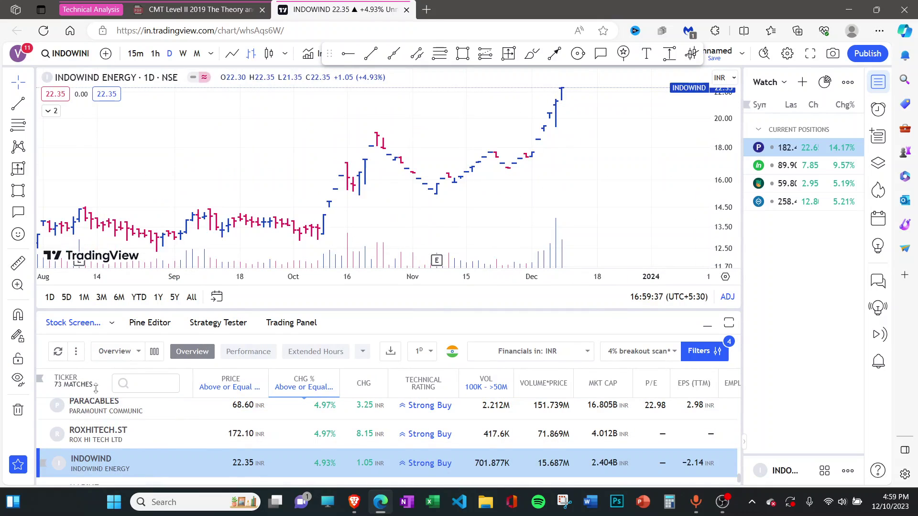
{"action": "scroll", "coordinate": [220, 464], "scroll_direction": "down", "scroll_amount": 3}
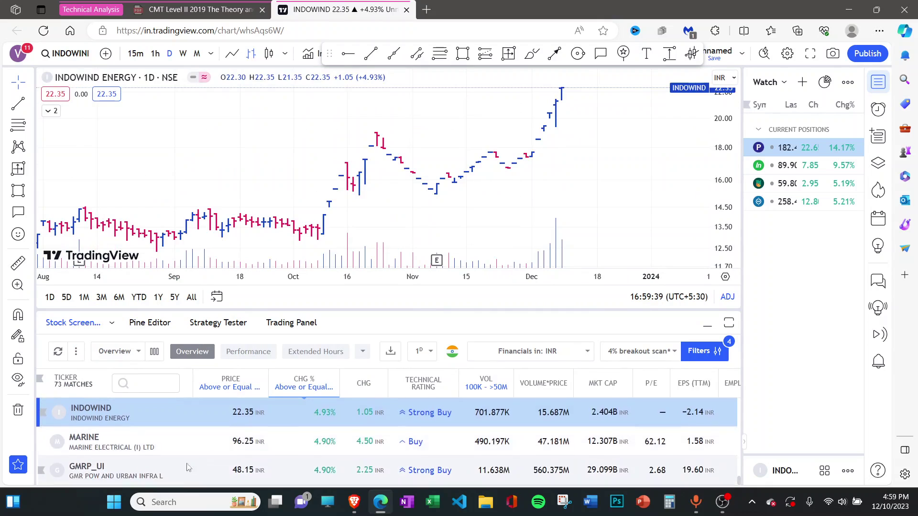
{"action": "key", "text": "Down"}
{"action": "key", "text": "Down"}
{"action": "key", "text": "Down"}
{"action": "key", "text": "Down"}
{"action": "key", "text": "Down"}
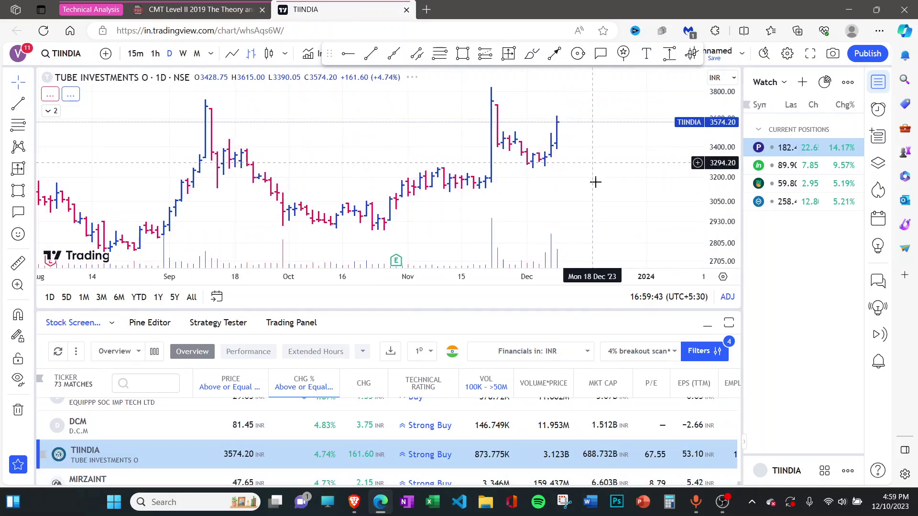
{"action": "scroll", "coordinate": [549, 227], "scroll_direction": "down", "scroll_amount": 5}
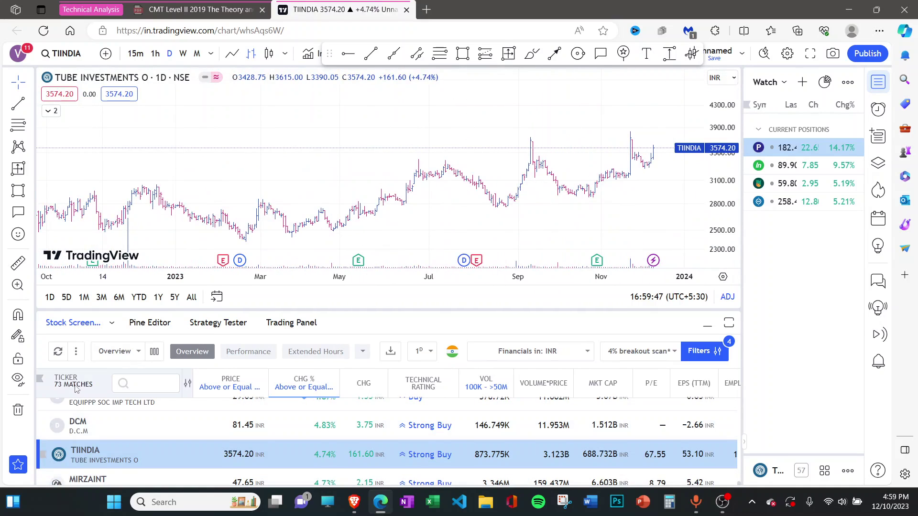
Load the RBLBANK chart from the results and review its price action since July alongside the scan's active filters.
{"action": "scroll", "coordinate": [124, 473], "scroll_direction": "down", "scroll_amount": 1}
{"action": "scroll", "coordinate": [110, 473], "scroll_direction": "down", "scroll_amount": 1}
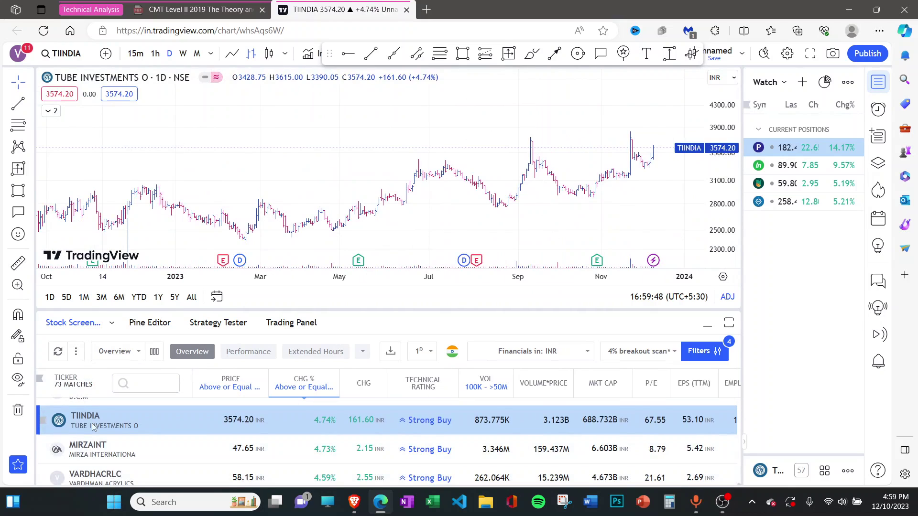
{"action": "scroll", "coordinate": [109, 471], "scroll_direction": "down", "scroll_amount": 1}
{"action": "scroll", "coordinate": [109, 471], "scroll_direction": "down", "scroll_amount": 2}
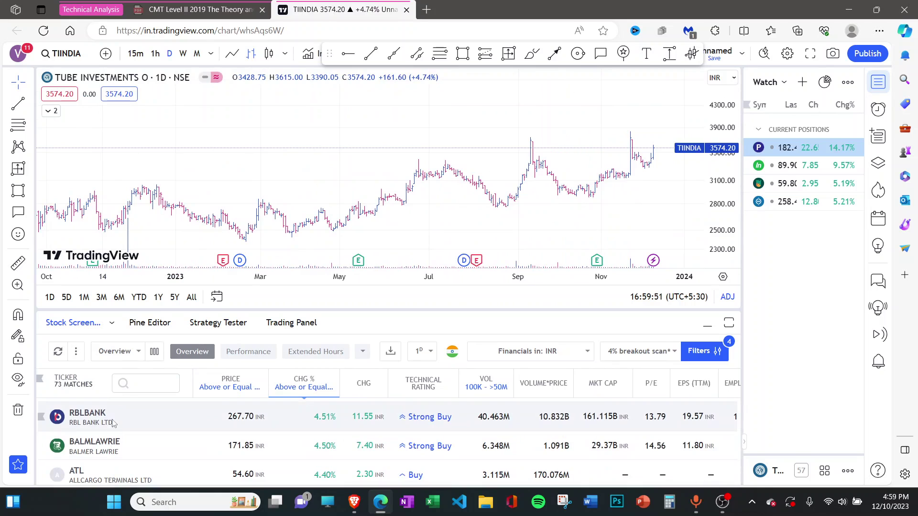
{"action": "left_click", "coordinate": [115, 426]}
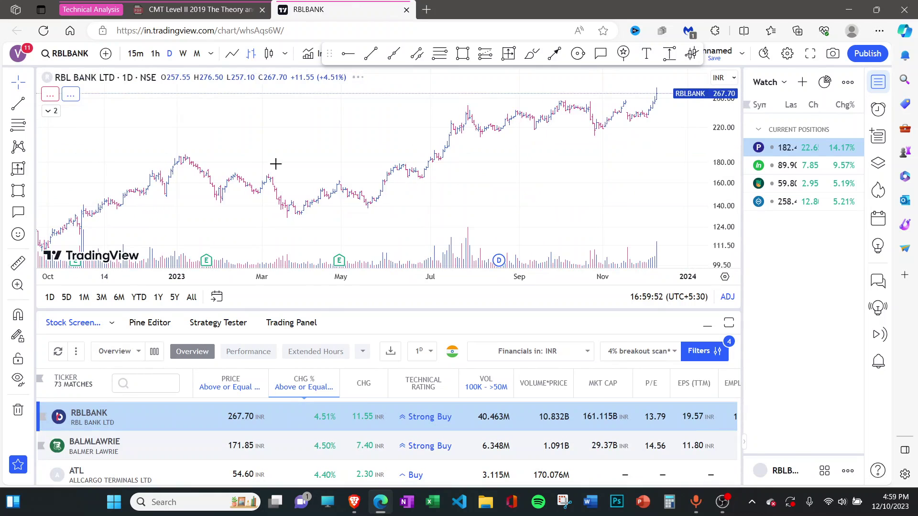
{"action": "scroll", "coordinate": [602, 160], "scroll_direction": "up", "scroll_amount": 5}
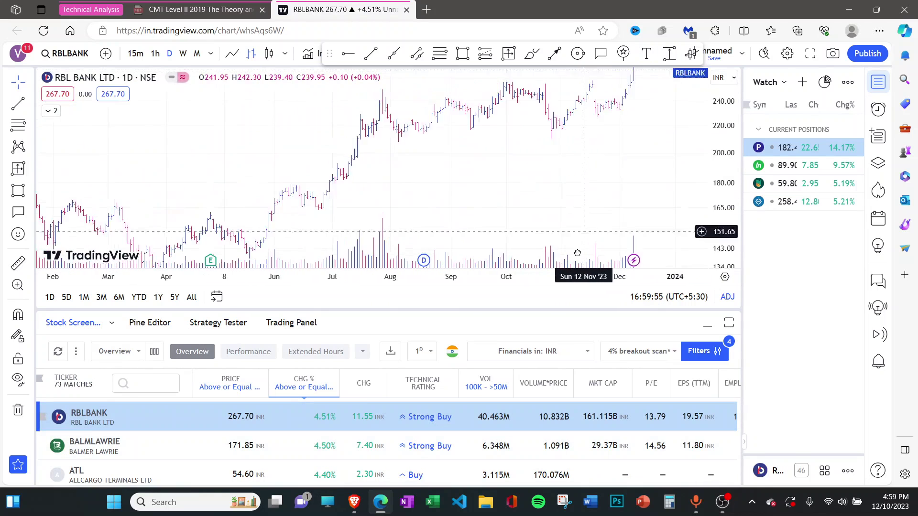
{"action": "scroll", "coordinate": [522, 168], "scroll_direction": "up", "scroll_amount": 3}
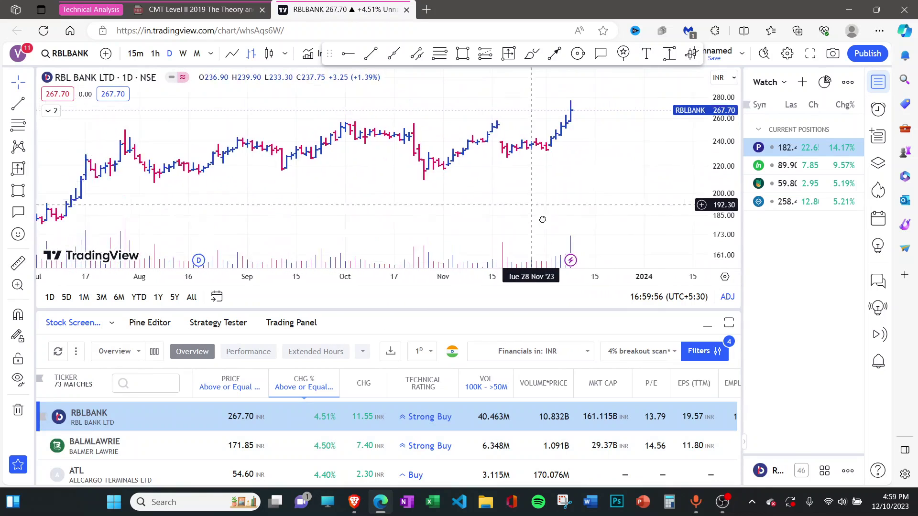
{"action": "scroll", "coordinate": [491, 154], "scroll_direction": "up", "scroll_amount": 1}
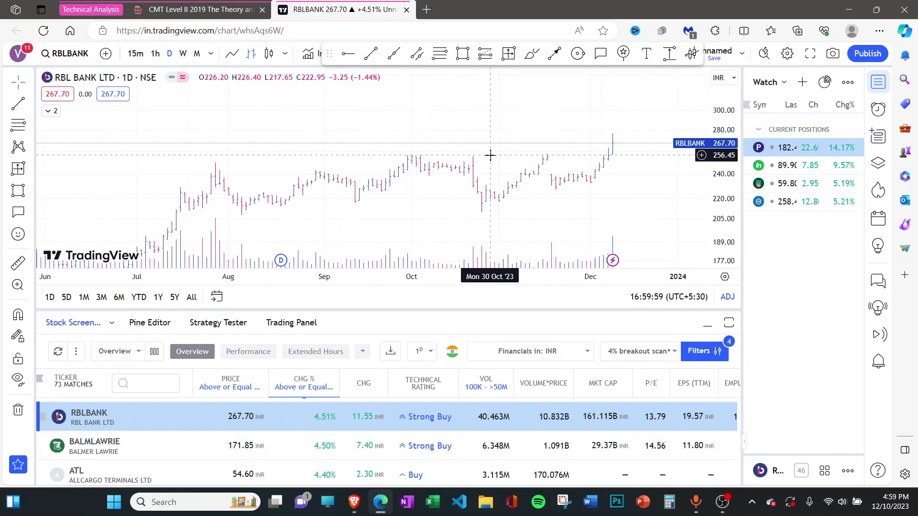
{"action": "scroll", "coordinate": [490, 155], "scroll_direction": "up", "scroll_amount": 2}
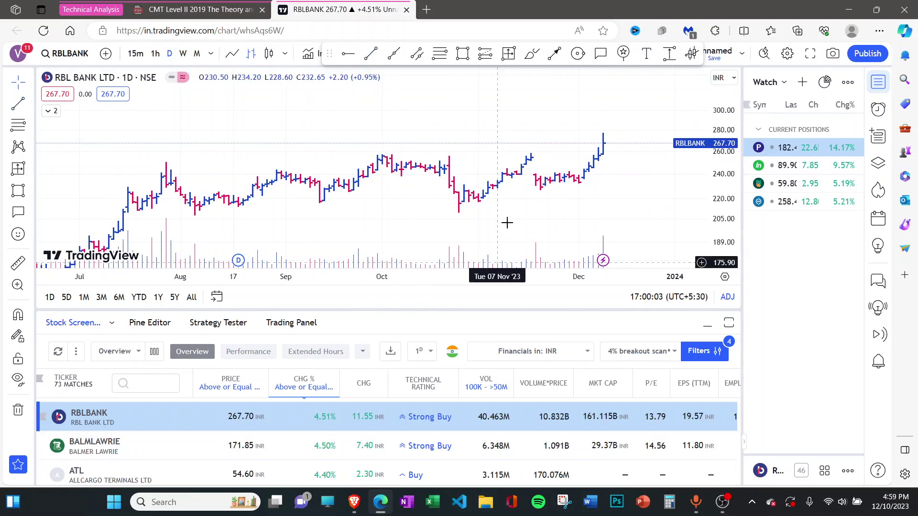
{"action": "left_click", "coordinate": [700, 361]}
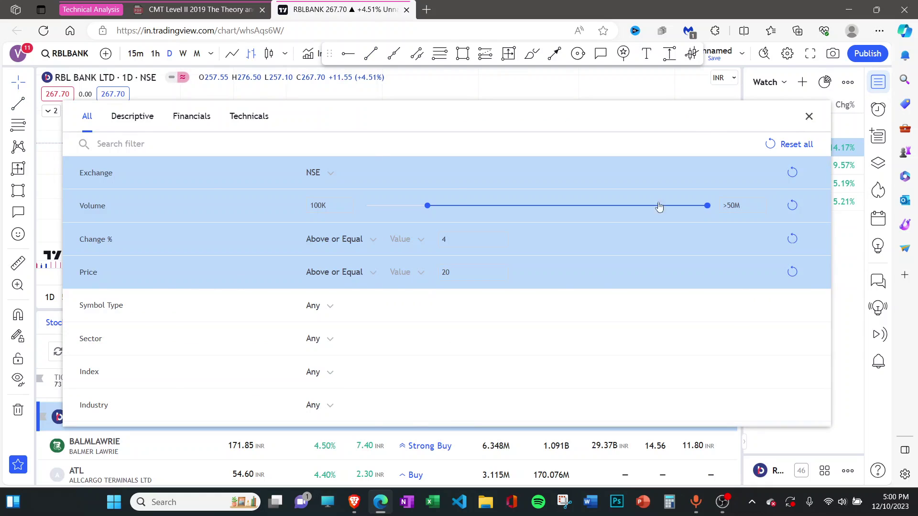
{"action": "key", "text": "Escape"}
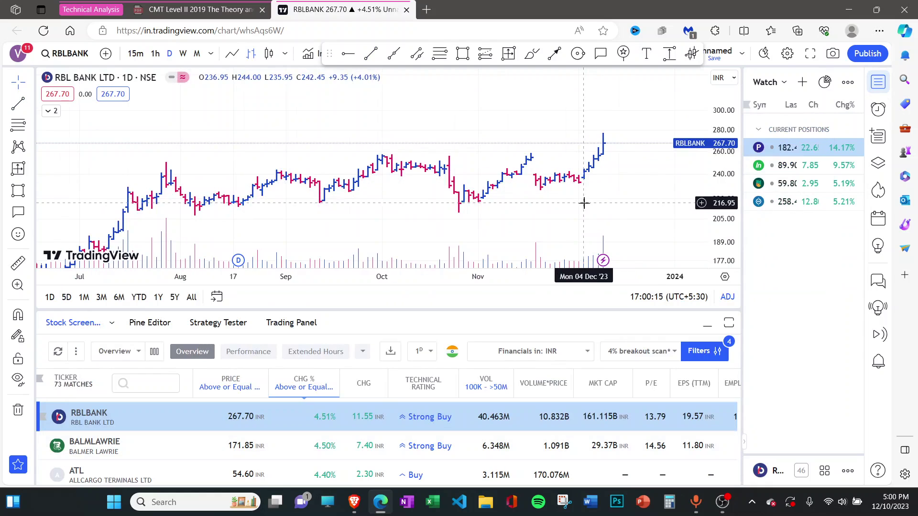
Draw a level trend line on RBLBANK at about 257 from 3 Oct to 18 Dec 2023, and add RBLBANK to the watchlist.
{"action": "scroll", "coordinate": [584, 203], "scroll_direction": "up", "scroll_amount": 2}
{"action": "key", "text": "alt+t"}
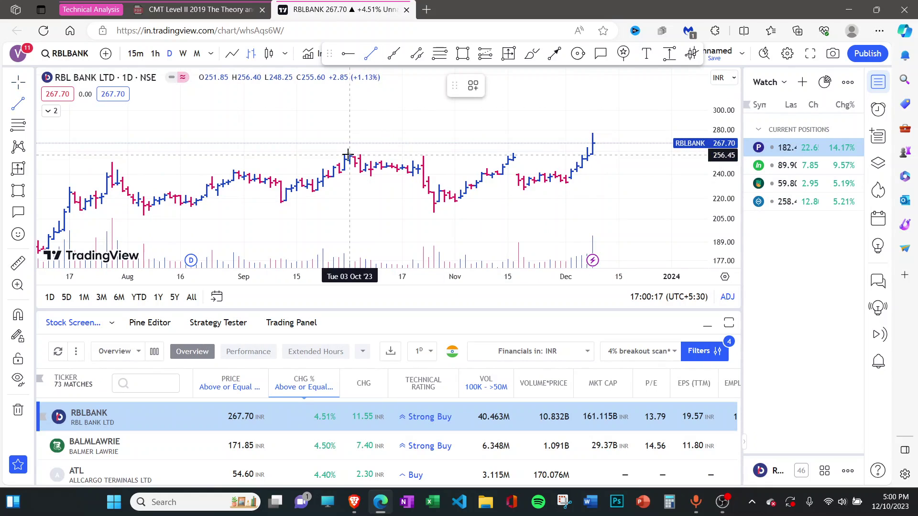
{"action": "left_click", "coordinate": [348, 153]}
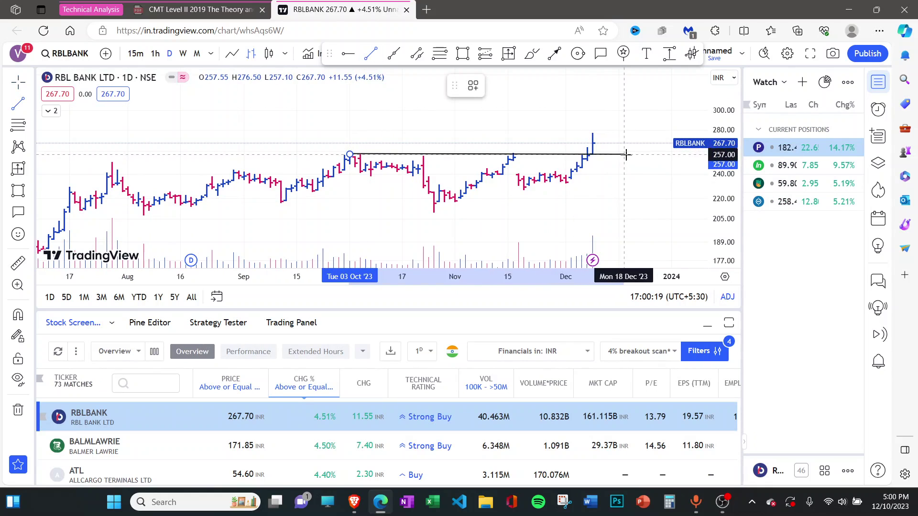
{"action": "left_click", "coordinate": [625, 154]}
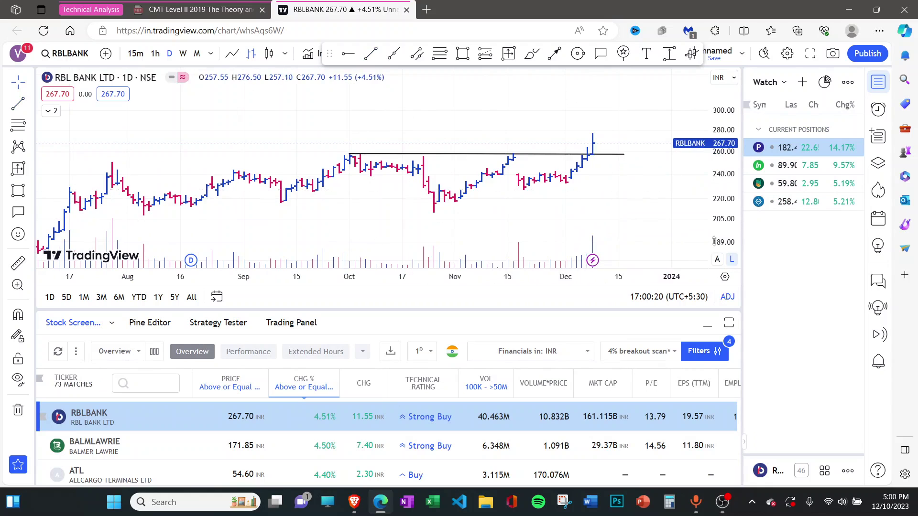
{"action": "scroll", "coordinate": [561, 209], "scroll_direction": "up", "scroll_amount": 2}
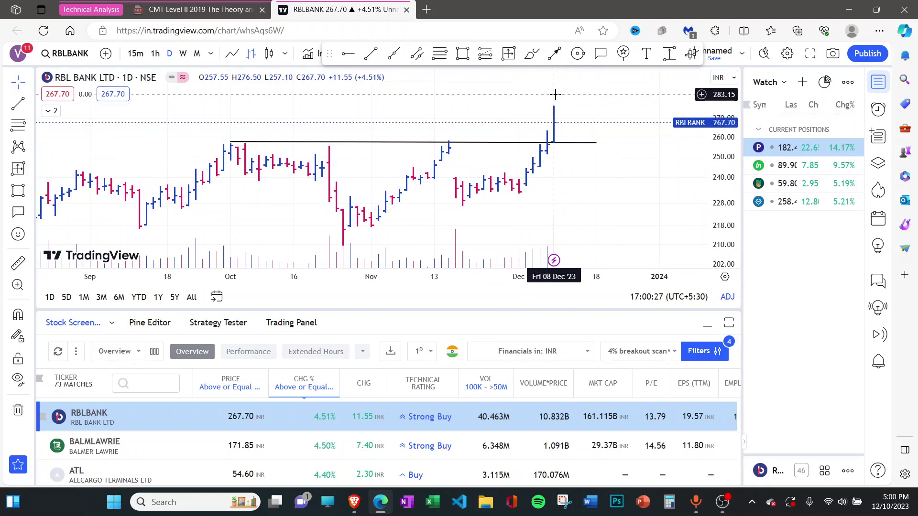
{"action": "right_click", "coordinate": [120, 414]}
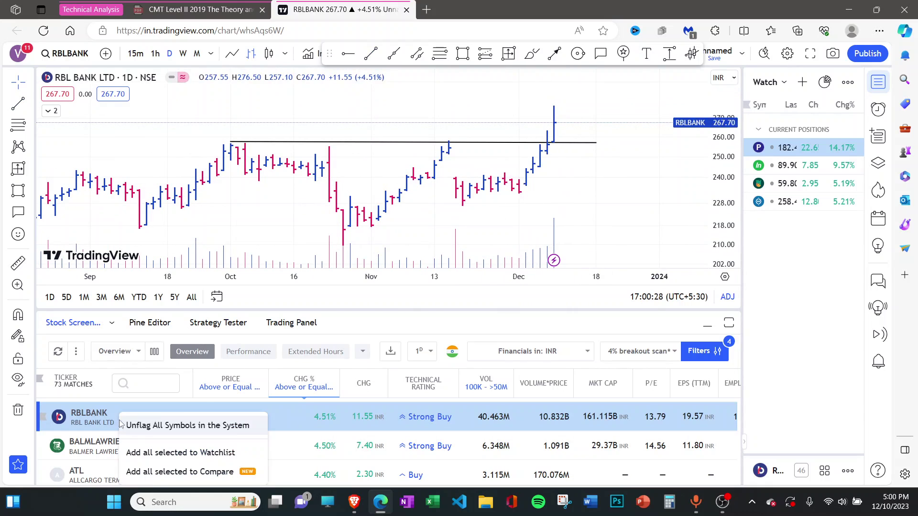
{"action": "left_click", "coordinate": [205, 453]}
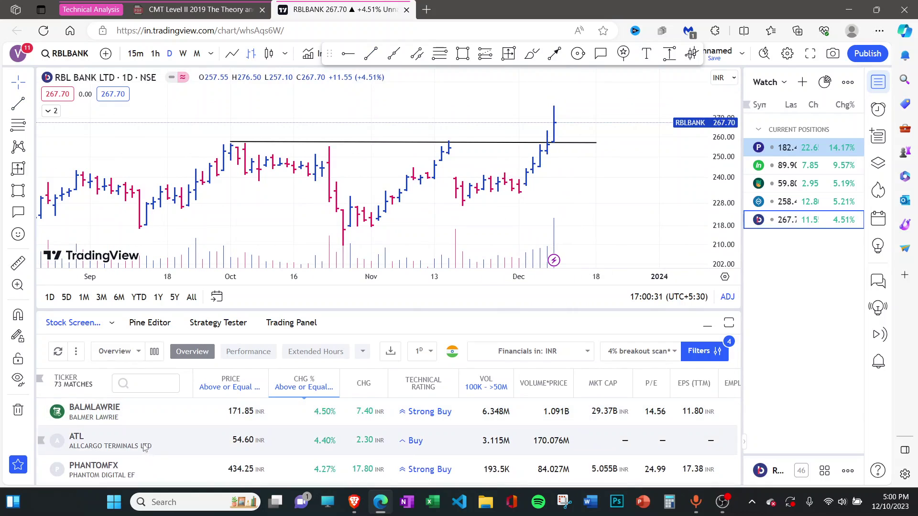
Load the ATL chart with the screener collapsed, and draw arrows pointing at its early October and mid-November breakouts.
{"action": "left_click", "coordinate": [145, 447]}
{"action": "left_click", "coordinate": [706, 324]}
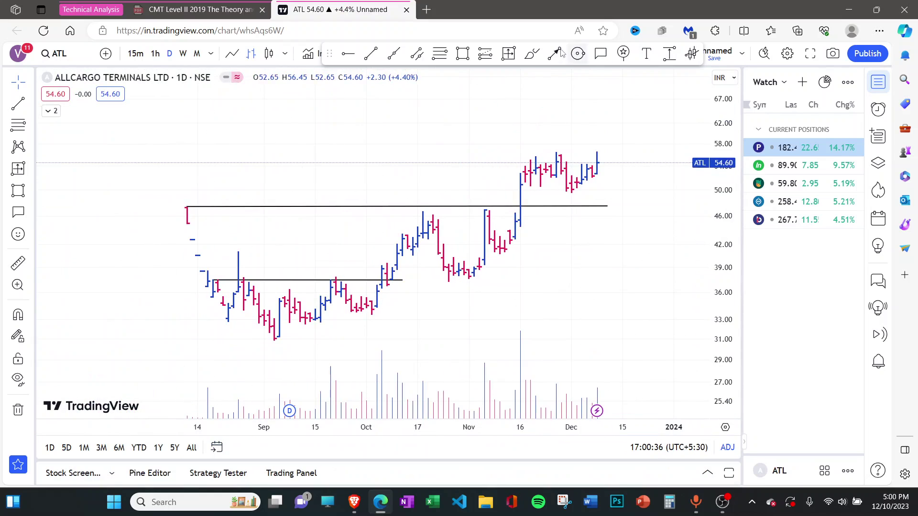
{"action": "left_click_drag", "start_coordinate": [336, 255], "coordinate": [372, 270]}
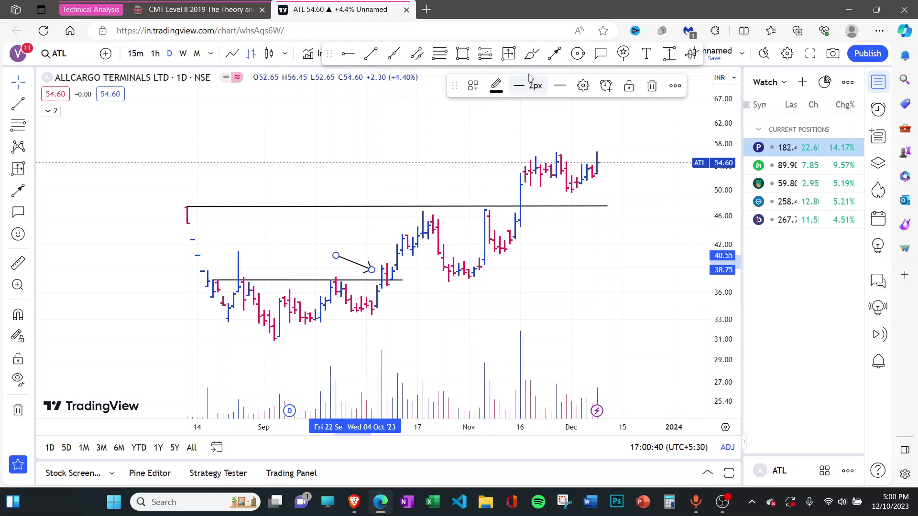
{"action": "left_click", "coordinate": [550, 55]}
{"action": "left_click", "coordinate": [507, 190]}
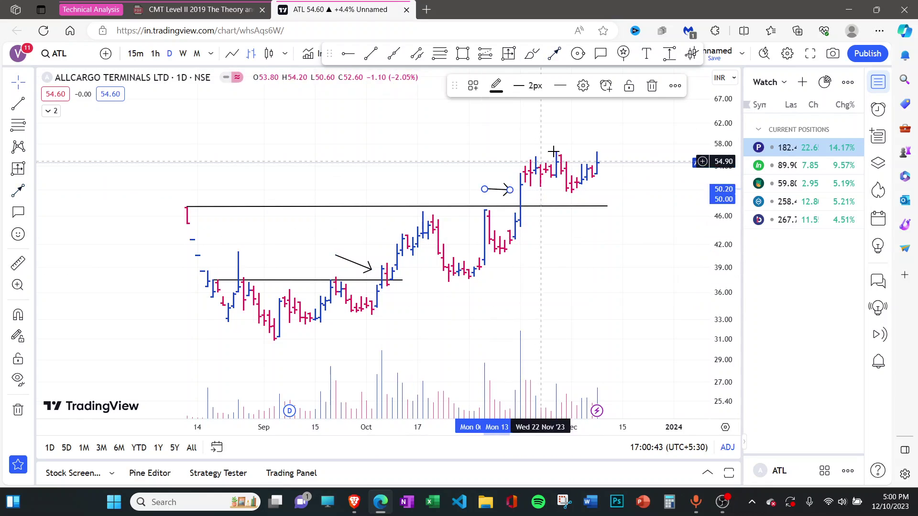
Draw a level trend line on ATL at about 56.15 from 21 Nov to 13 Dec 2023.
{"action": "scroll", "coordinate": [542, 147], "scroll_direction": "up", "scroll_amount": 2}
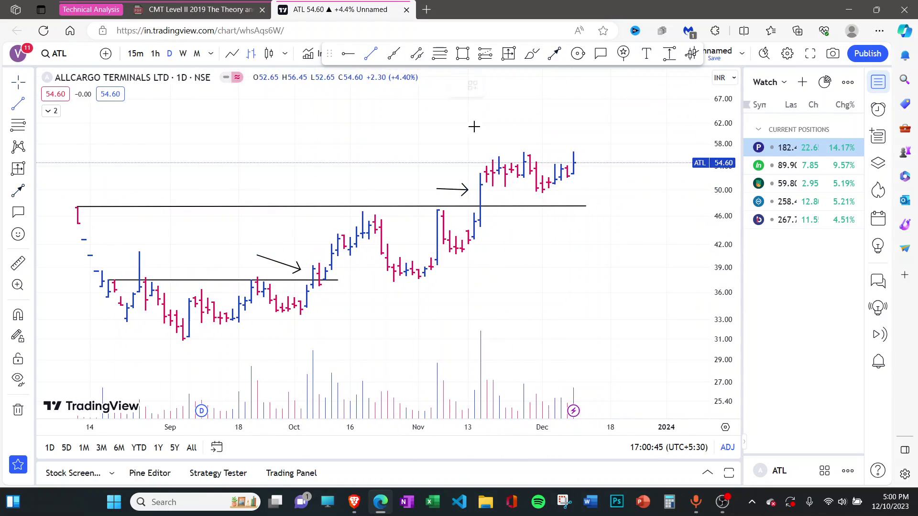
{"action": "left_click", "coordinate": [497, 153]}
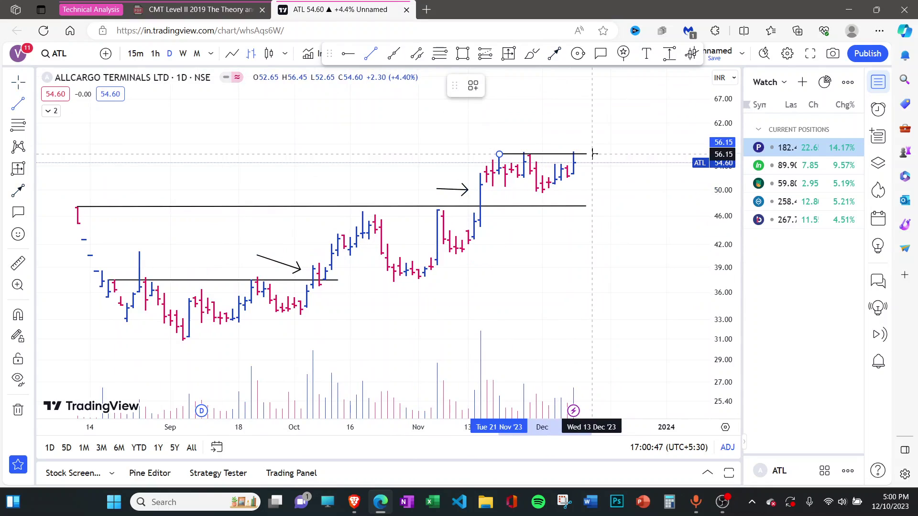
{"action": "left_click", "coordinate": [593, 154]}
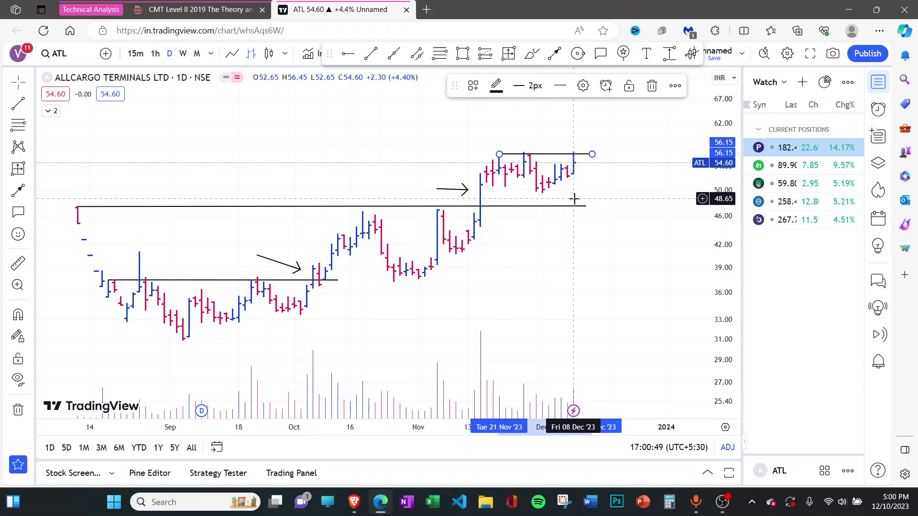
Reopen the screener and add ATL to the watchlist.
{"action": "left_click", "coordinate": [707, 473]}
{"action": "right_click", "coordinate": [132, 445]}
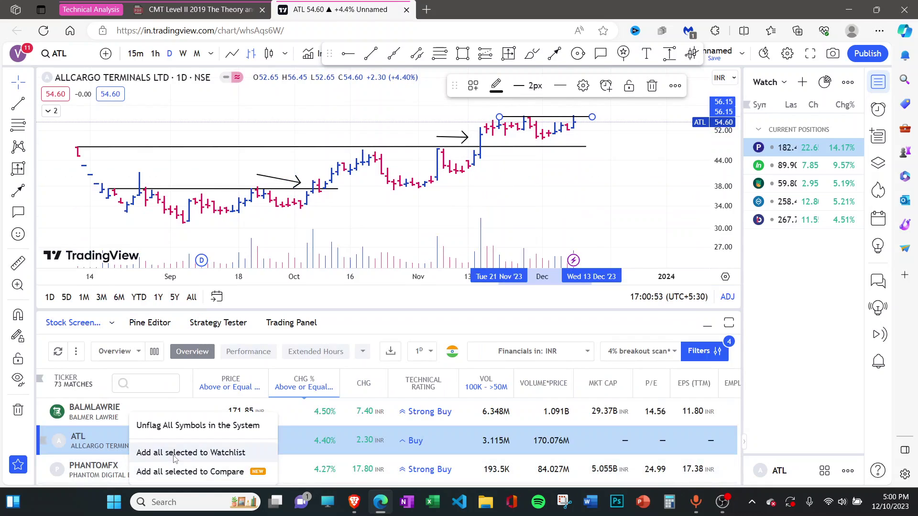
{"action": "left_click", "coordinate": [174, 454]}
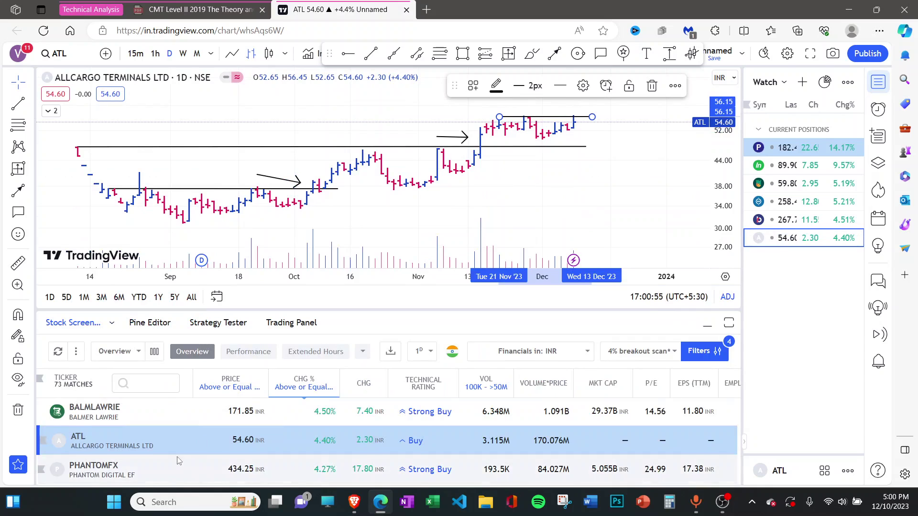
Load the PHANTOMFX and UJJIVAN charts from the screener matches to check for breakout setups.
{"action": "scroll", "coordinate": [174, 444], "scroll_direction": "down", "scroll_amount": 1}
{"action": "left_click", "coordinate": [173, 435]}
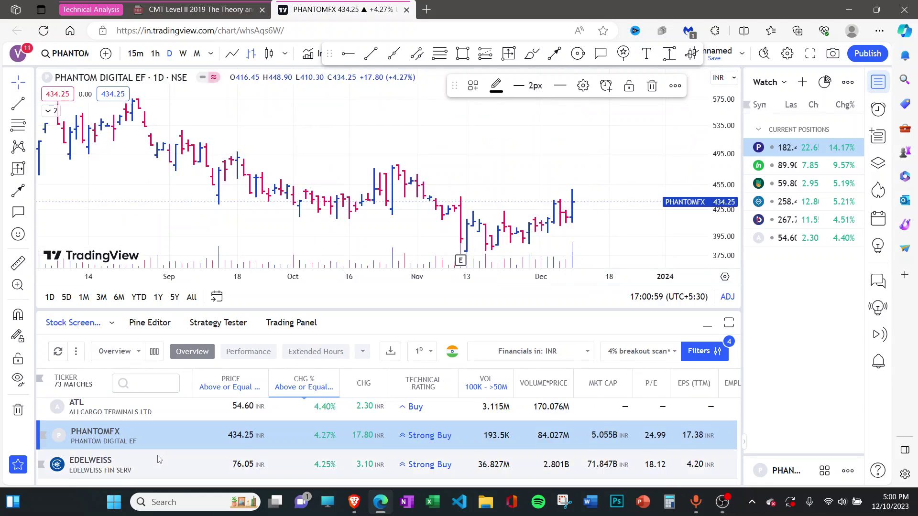
{"action": "left_click", "coordinate": [155, 481]}
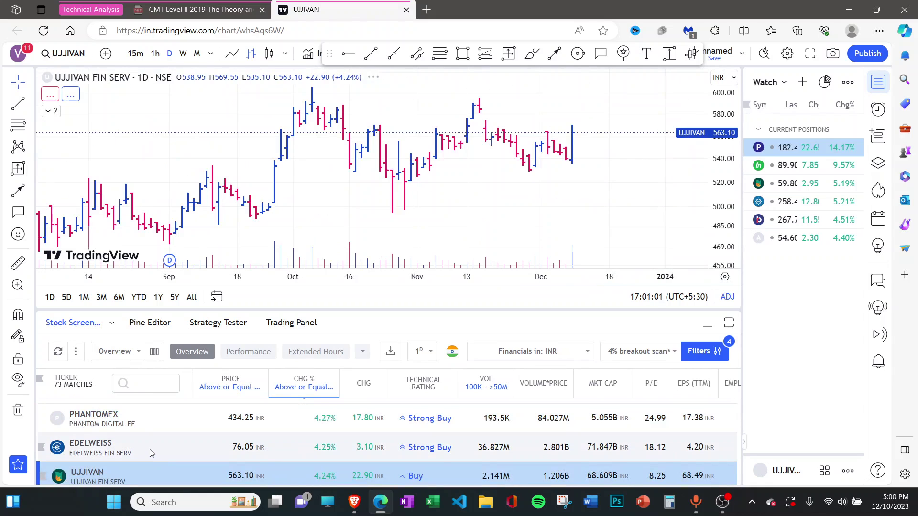
Load the EDELWEISS chart with the screener collapsed, and draw an arrow pointing at its 28 Nov 2023 breakout bar.
{"action": "left_click", "coordinate": [151, 452]}
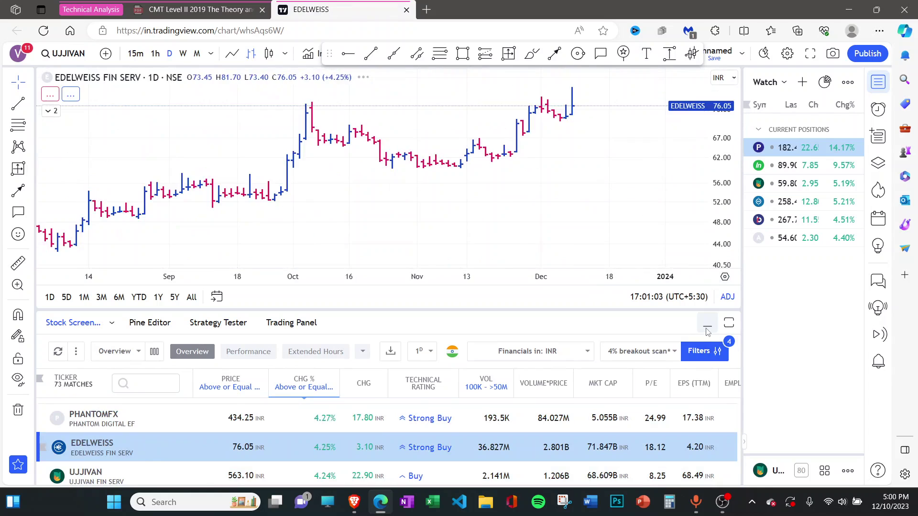
{"action": "left_click", "coordinate": [706, 328]}
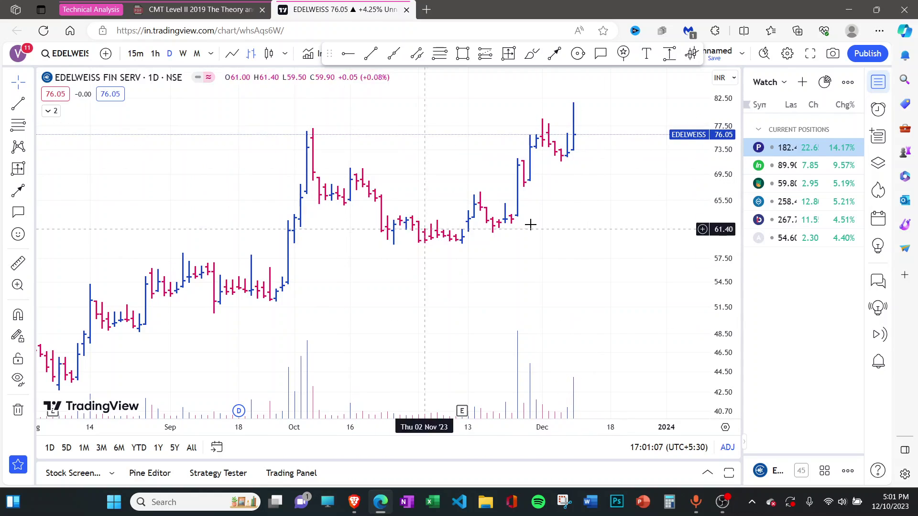
{"action": "left_click", "coordinate": [554, 56]}
{"action": "left_click", "coordinate": [567, 232]}
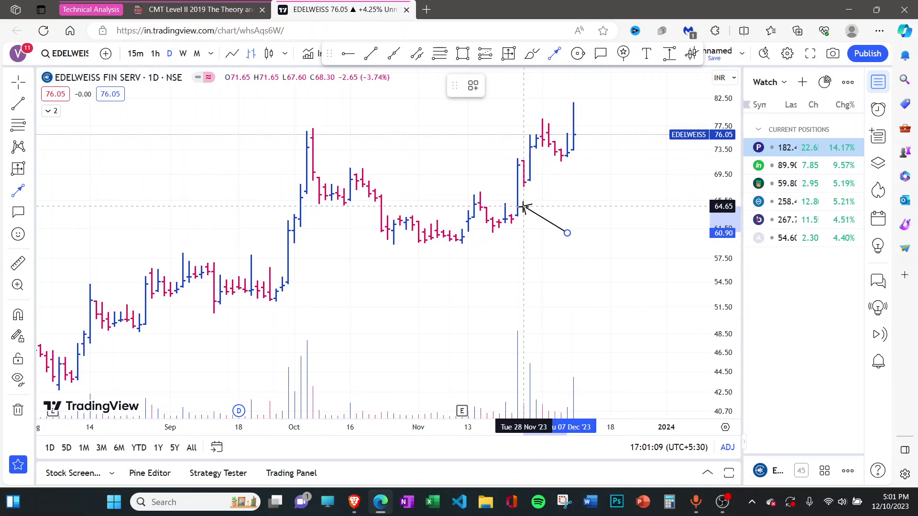
{"action": "left_click", "coordinate": [525, 207]}
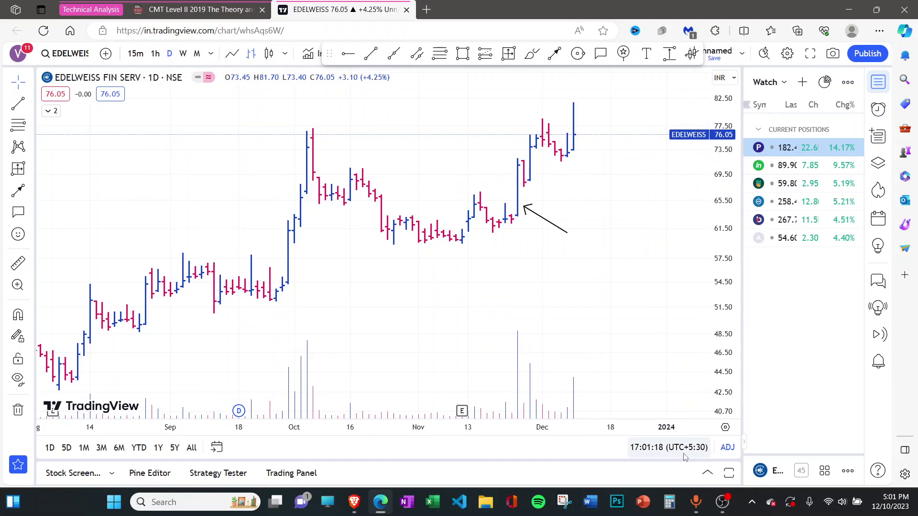
Reopen the screener and check the SHANTIGEAR chart over a longer period.
{"action": "left_click", "coordinate": [707, 473]}
{"action": "scroll", "coordinate": [119, 431], "scroll_direction": "down", "scroll_amount": 2}
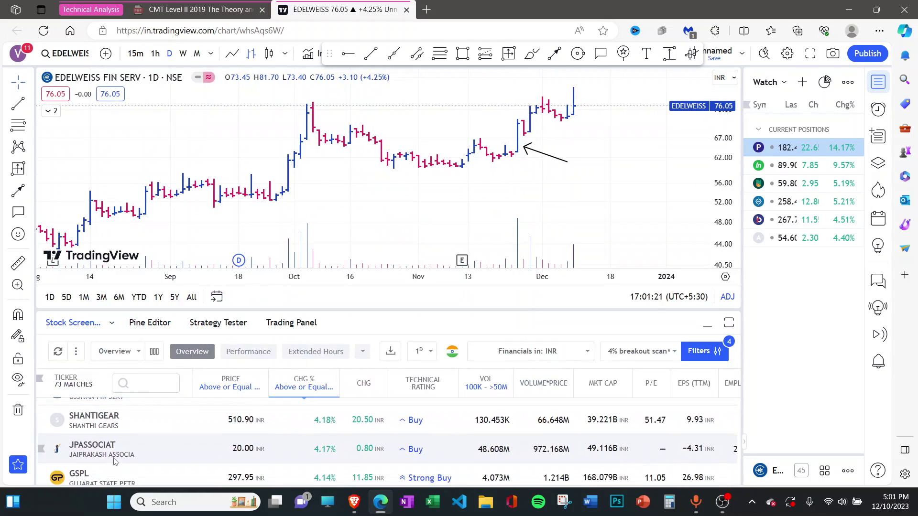
{"action": "left_click", "coordinate": [128, 430]}
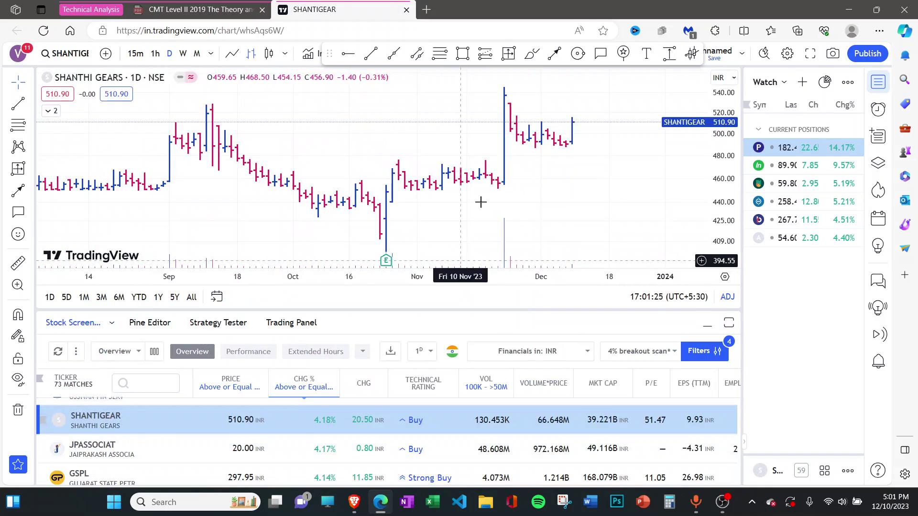
{"action": "scroll", "coordinate": [116, 459], "scroll_direction": "down", "scroll_amount": 1}
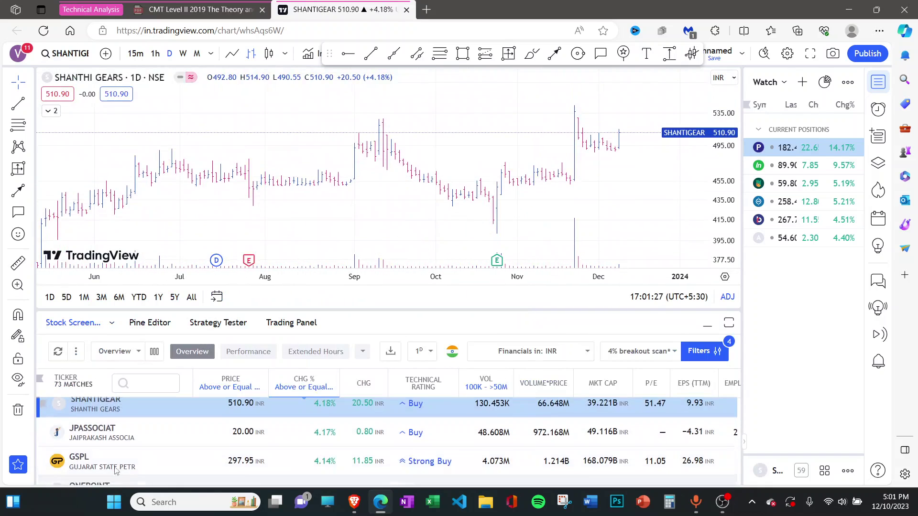
Load GSPL from the screener matches and examine its price action on the enlarged chart.
{"action": "left_click", "coordinate": [116, 463]}
{"action": "scroll", "coordinate": [116, 462], "scroll_direction": "down", "scroll_amount": 1}
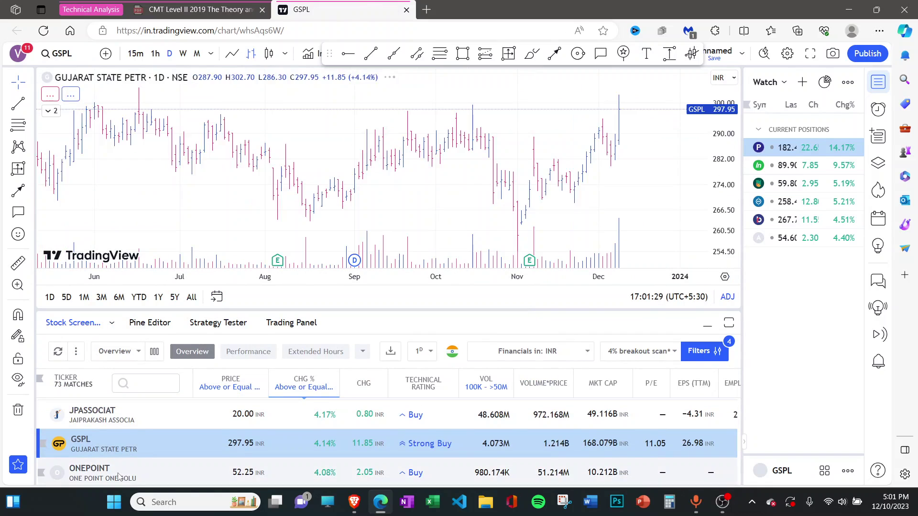
{"action": "scroll", "coordinate": [217, 451], "scroll_direction": "down", "scroll_amount": 1}
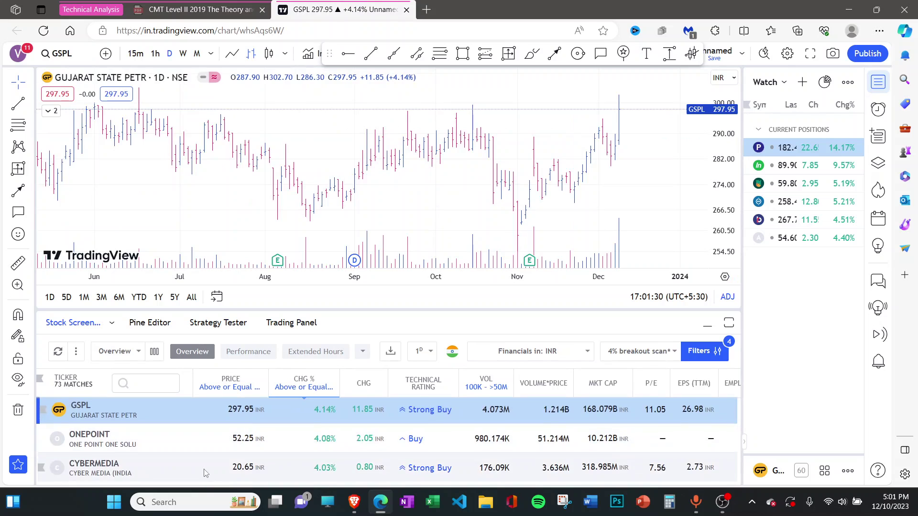
{"action": "left_click", "coordinate": [706, 324]}
{"action": "scroll", "coordinate": [686, 352], "scroll_direction": "down", "scroll_amount": 5}
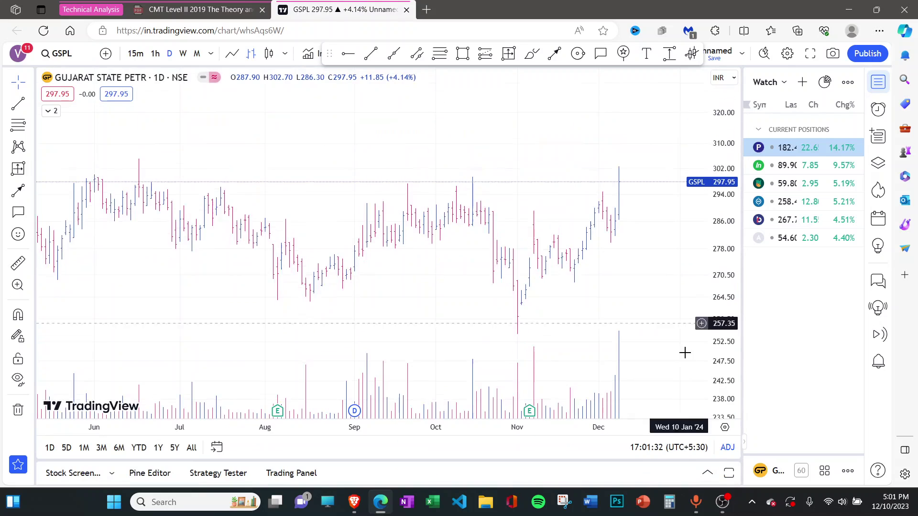
{"action": "scroll", "coordinate": [499, 328], "scroll_direction": "up", "scroll_amount": 6}
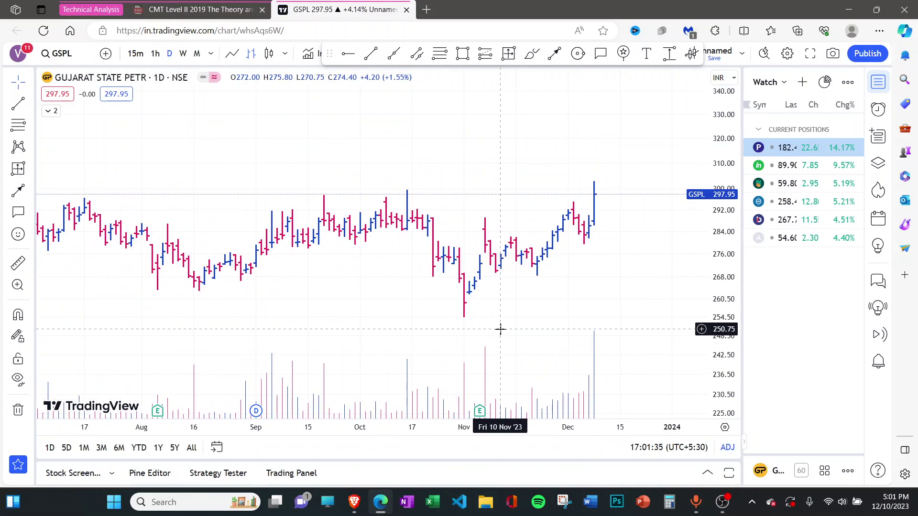
{"action": "scroll", "coordinate": [492, 329], "scroll_direction": "up", "scroll_amount": 1}
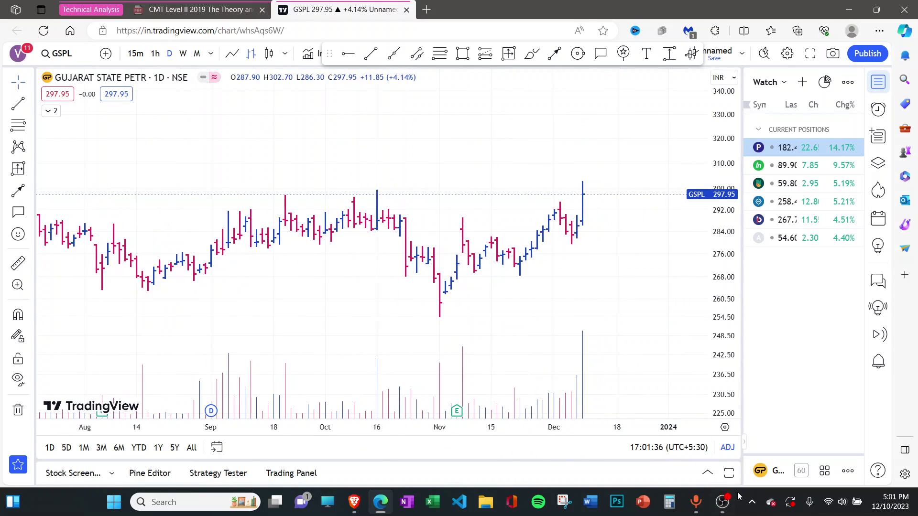
Reopen the screener and look back through the matches with larger percentage gains.
{"action": "left_click", "coordinate": [707, 473]}
{"action": "scroll", "coordinate": [158, 442], "scroll_direction": "up", "scroll_amount": 3}
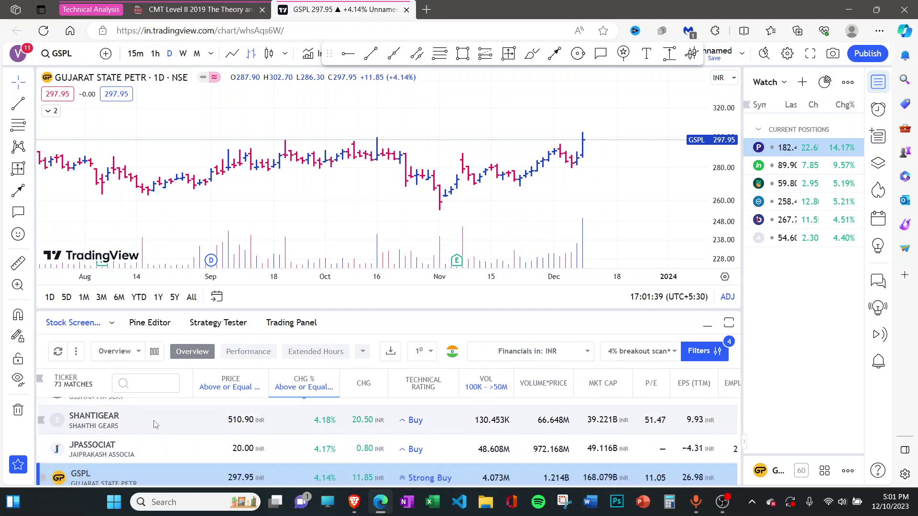
{"action": "scroll", "coordinate": [158, 442], "scroll_direction": "up", "scroll_amount": 10}
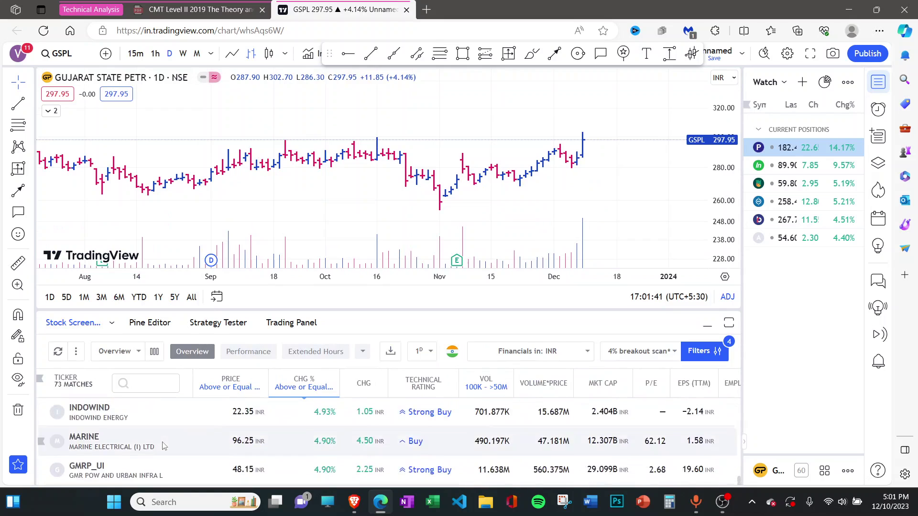
{"action": "scroll", "coordinate": [166, 444], "scroll_direction": "up", "scroll_amount": 10}
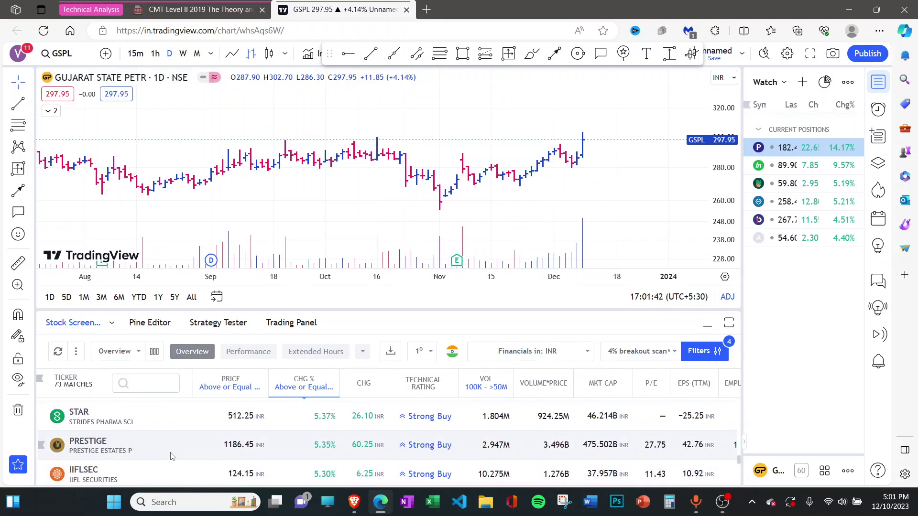
{"action": "scroll", "coordinate": [171, 455], "scroll_direction": "up", "scroll_amount": 8}
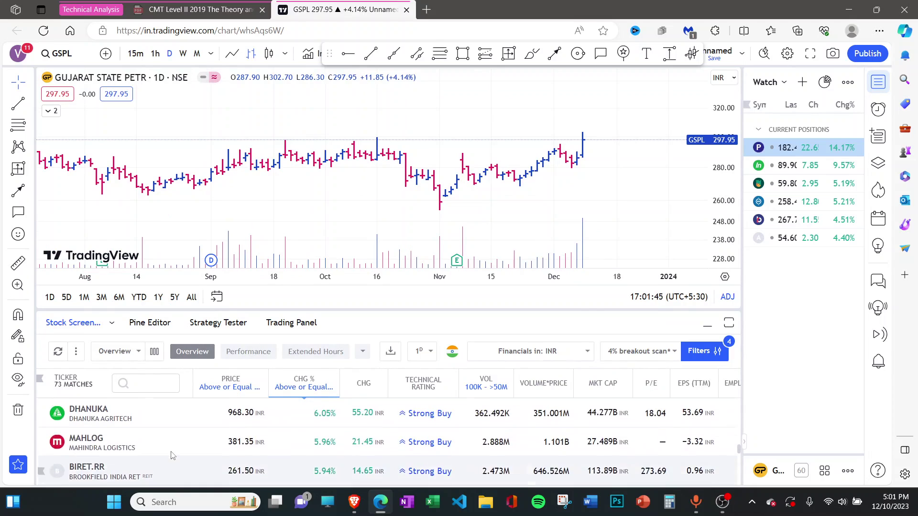
Collapse the screener and examine GSPL's longer price history back to early 2023.
{"action": "left_click", "coordinate": [708, 326]}
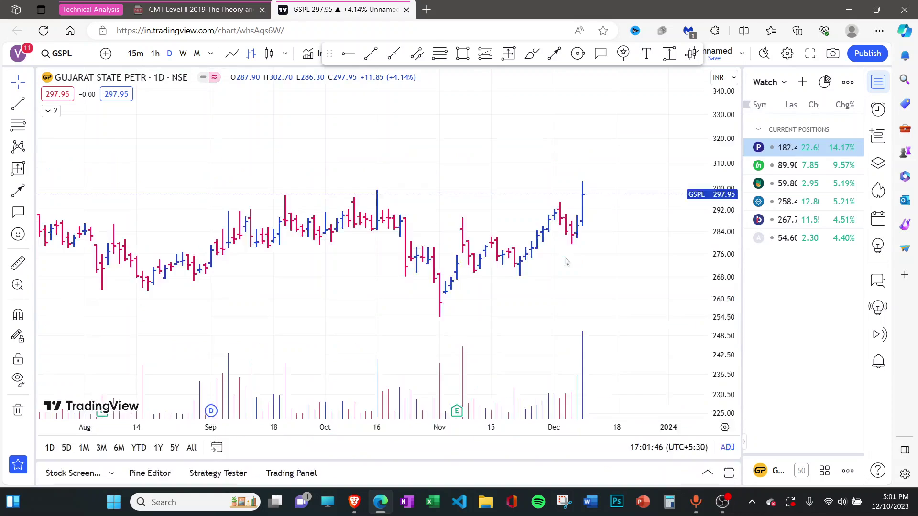
{"action": "scroll", "coordinate": [502, 294], "scroll_direction": "down", "scroll_amount": 3}
{"action": "scroll", "coordinate": [528, 293], "scroll_direction": "down", "scroll_amount": 5}
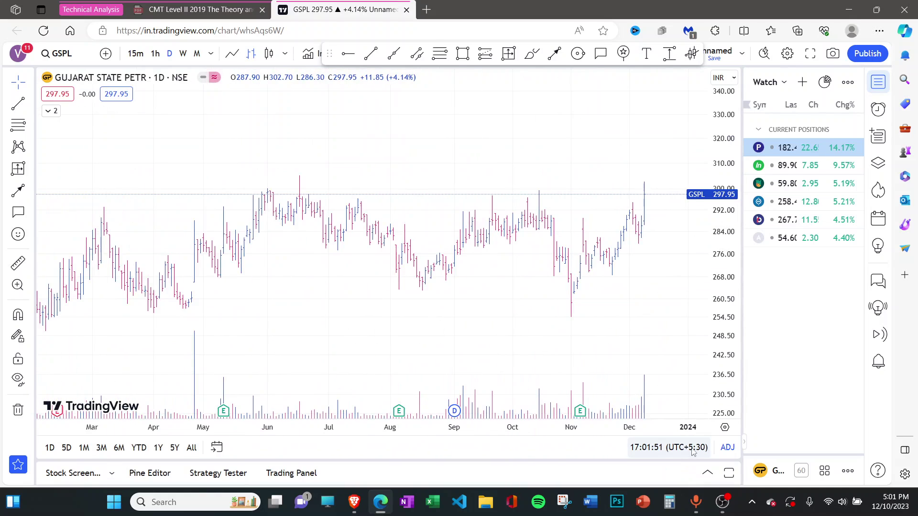
Review the breakout charts of IBREALEST and NOCIL from the watchlist.
{"action": "left_click", "coordinate": [795, 166]}
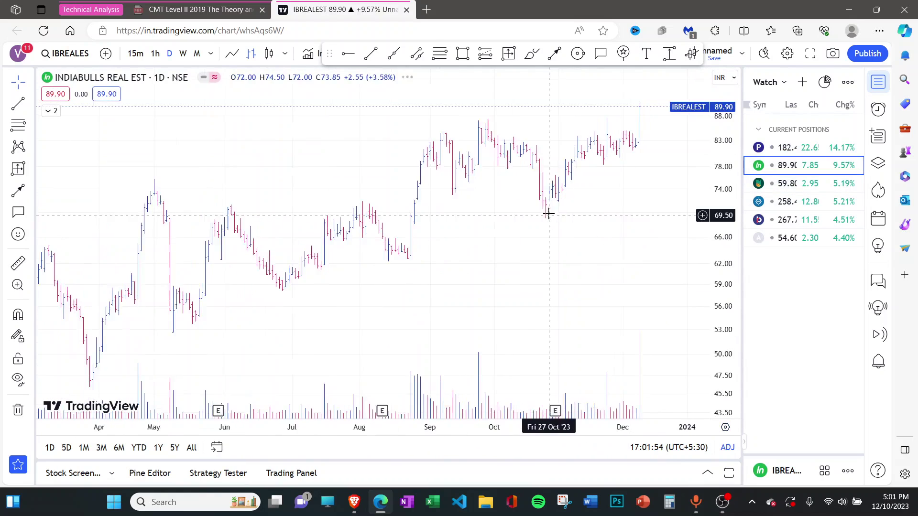
{"action": "scroll", "coordinate": [592, 234], "scroll_direction": "up", "scroll_amount": 4}
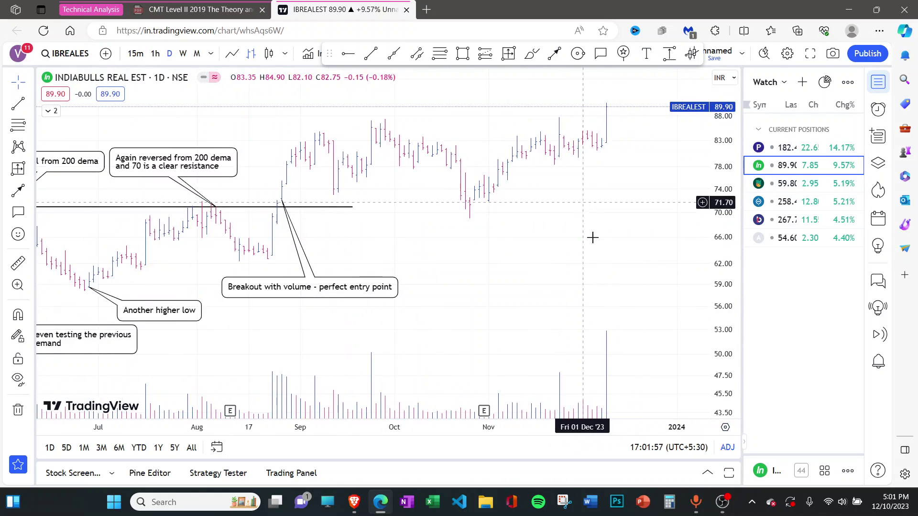
{"action": "left_click", "coordinate": [793, 205]}
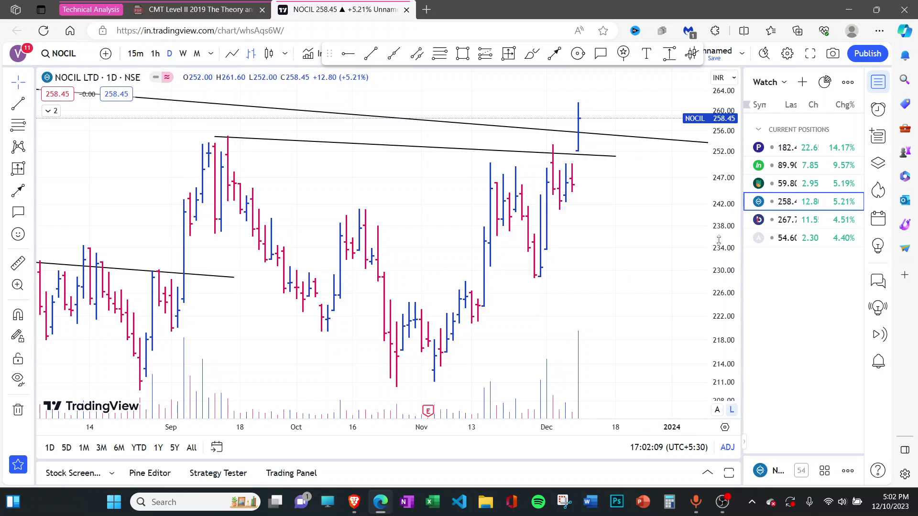
{"action": "left_click_drag", "start_coordinate": [719, 239], "coordinate": [719, 267]}
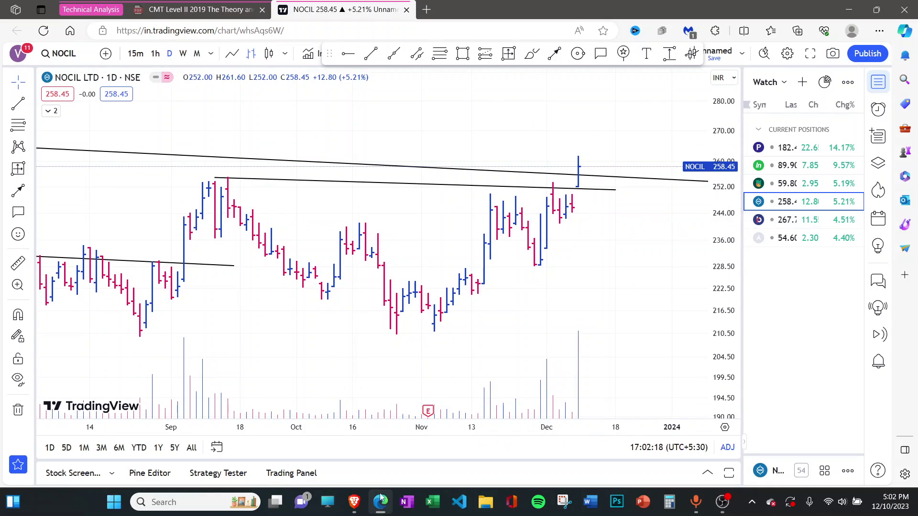
Switch to the Stockbee article in Brave and reread its rules for selecting setups and managing the trade.
{"action": "left_click", "coordinate": [354, 501]}
{"action": "left_click", "coordinate": [703, 9]}
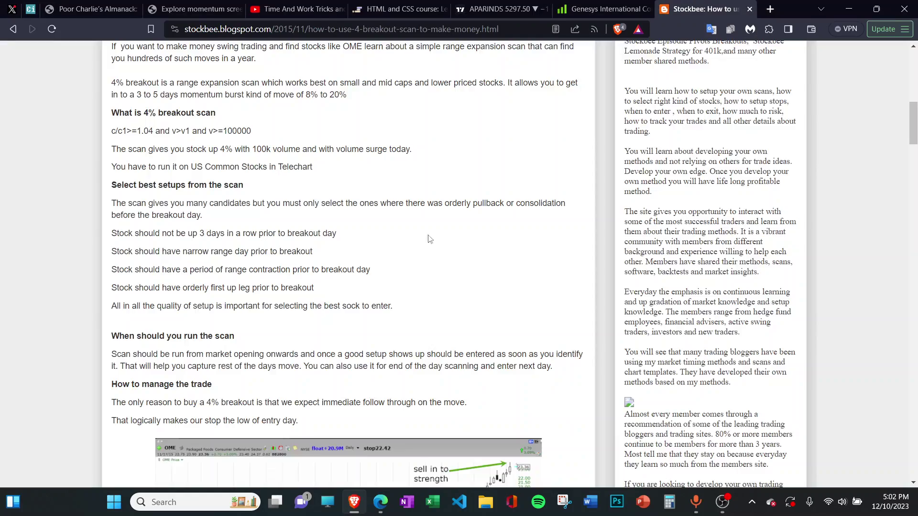
{"action": "scroll", "coordinate": [308, 348], "scroll_direction": "down", "scroll_amount": 5}
{"action": "scroll", "coordinate": [307, 235], "scroll_direction": "up", "scroll_amount": 7}
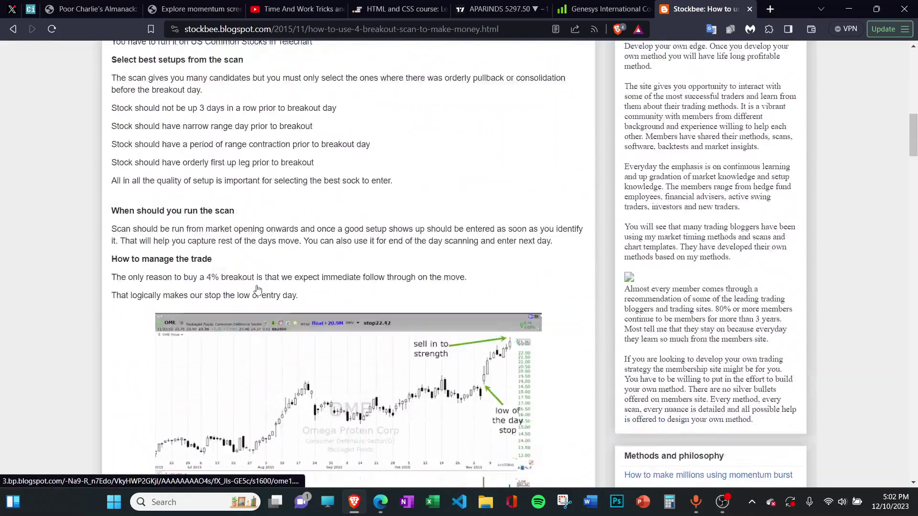
{"action": "left_click_drag", "start_coordinate": [129, 152], "coordinate": [349, 389]}
{"action": "left_click", "coordinate": [497, 408]}
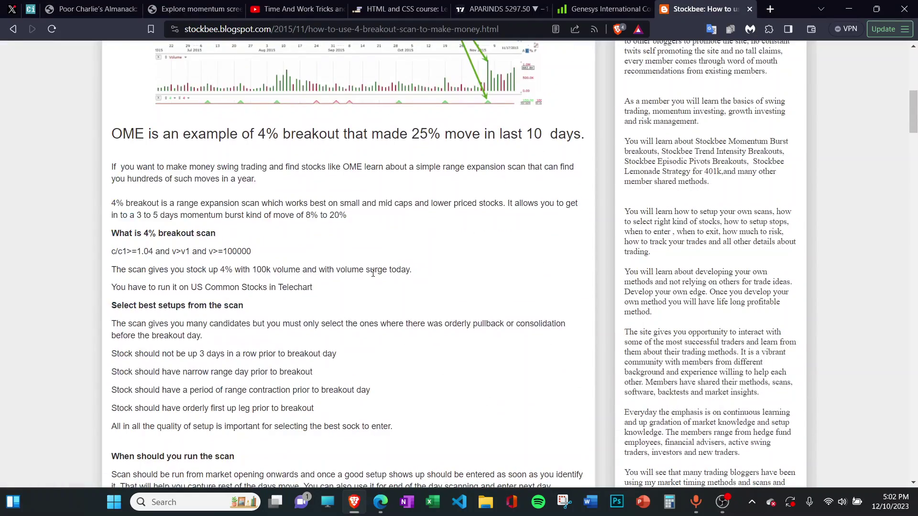
Look through the whole 4% breakout article, from the OME example to the exit guidelines, and return to its beginning.
{"action": "scroll", "coordinate": [345, 277], "scroll_direction": "up", "scroll_amount": 5}
{"action": "scroll", "coordinate": [346, 277], "scroll_direction": "up", "scroll_amount": 4}
{"action": "scroll", "coordinate": [330, 325], "scroll_direction": "down", "scroll_amount": 15}
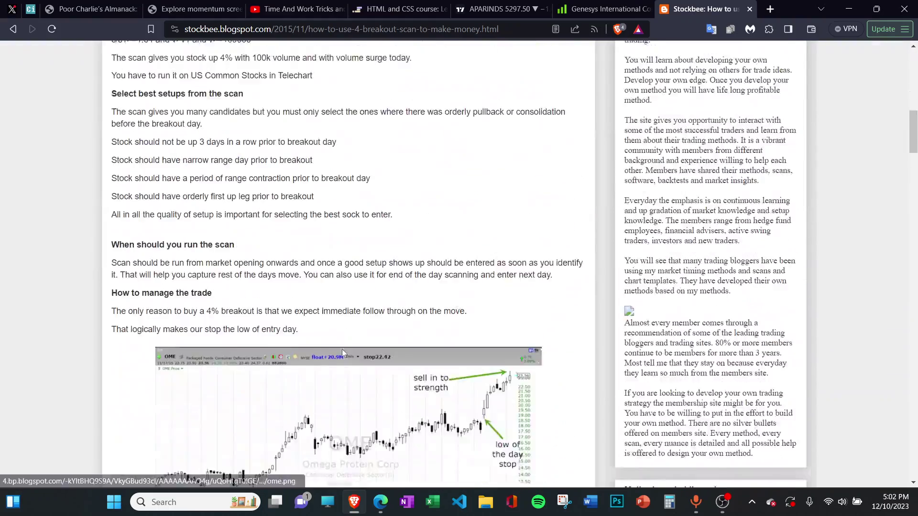
{"action": "scroll", "coordinate": [325, 336], "scroll_direction": "down", "scroll_amount": 14}
{"action": "scroll", "coordinate": [373, 313], "scroll_direction": "up", "scroll_amount": 15}
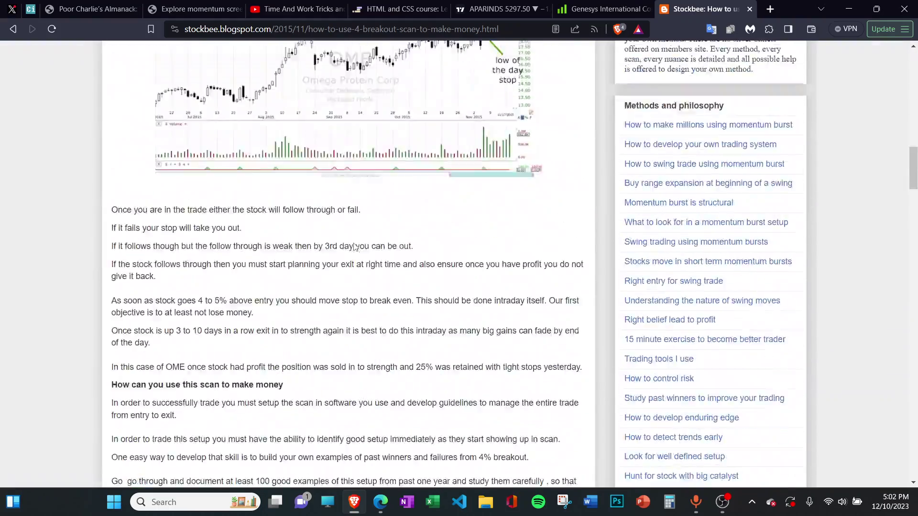
{"action": "scroll", "coordinate": [373, 311], "scroll_direction": "up", "scroll_amount": 15}
{"action": "scroll", "coordinate": [375, 306], "scroll_direction": "down", "scroll_amount": 14}
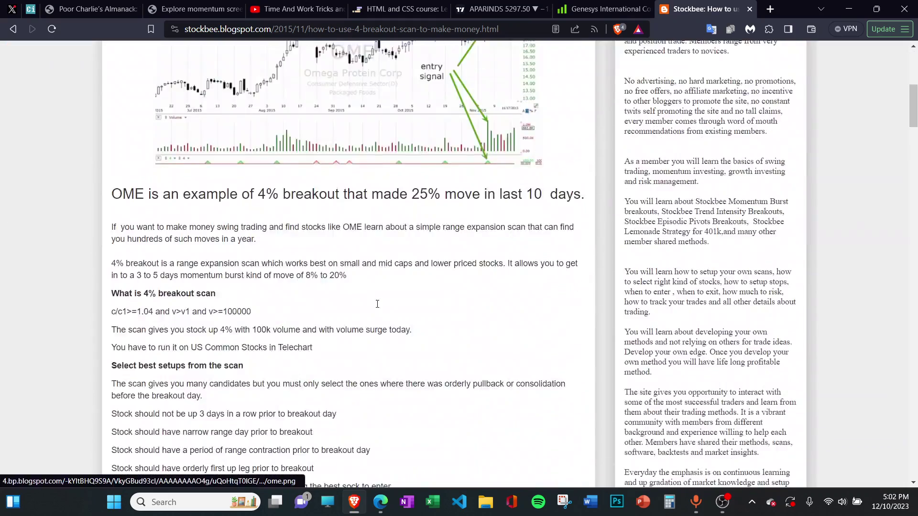
{"action": "scroll", "coordinate": [376, 309], "scroll_direction": "up", "scroll_amount": 15}
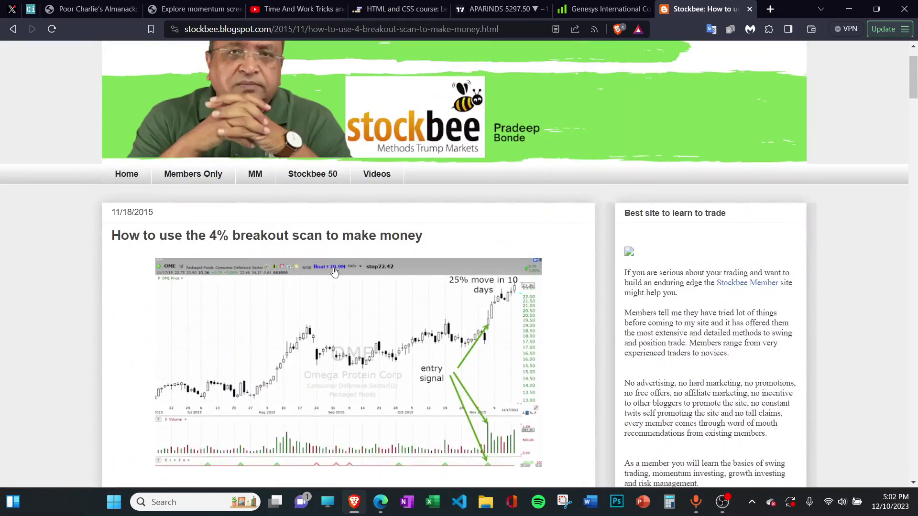
{"action": "scroll", "coordinate": [337, 276], "scroll_direction": "up", "scroll_amount": 2}
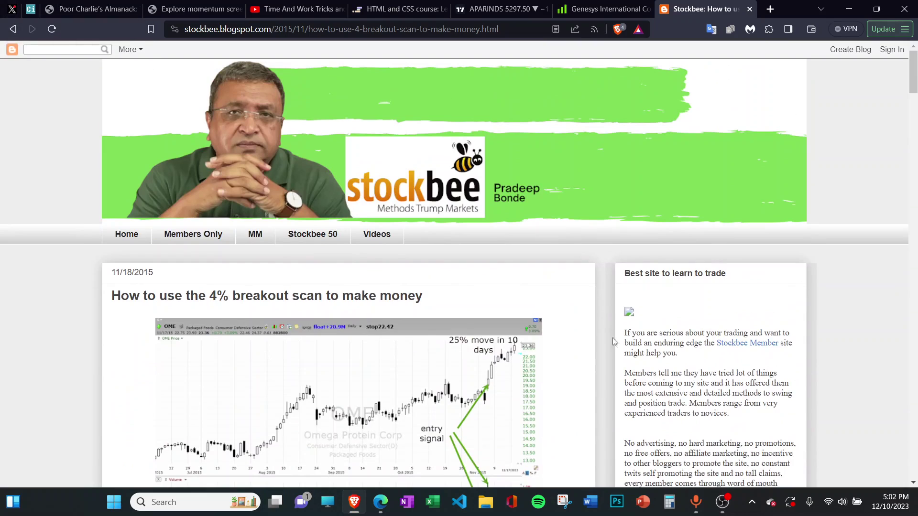